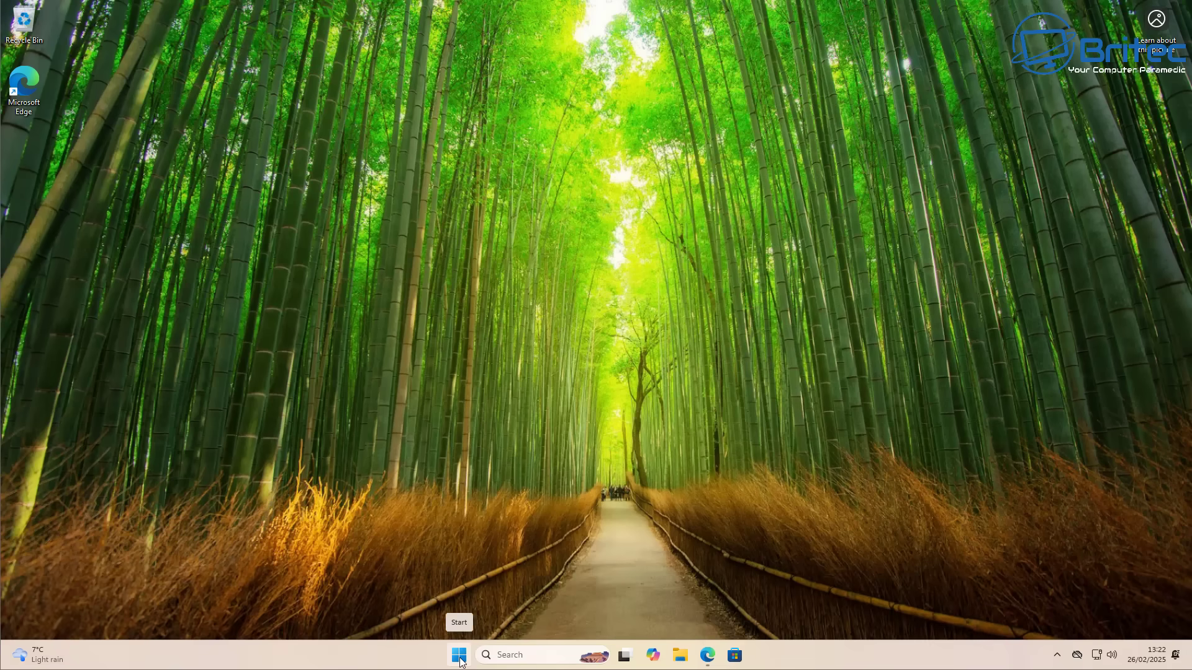
# Scroll through the Start menu's full alphabetical app list, then close it.
pyautogui.click(459, 656)
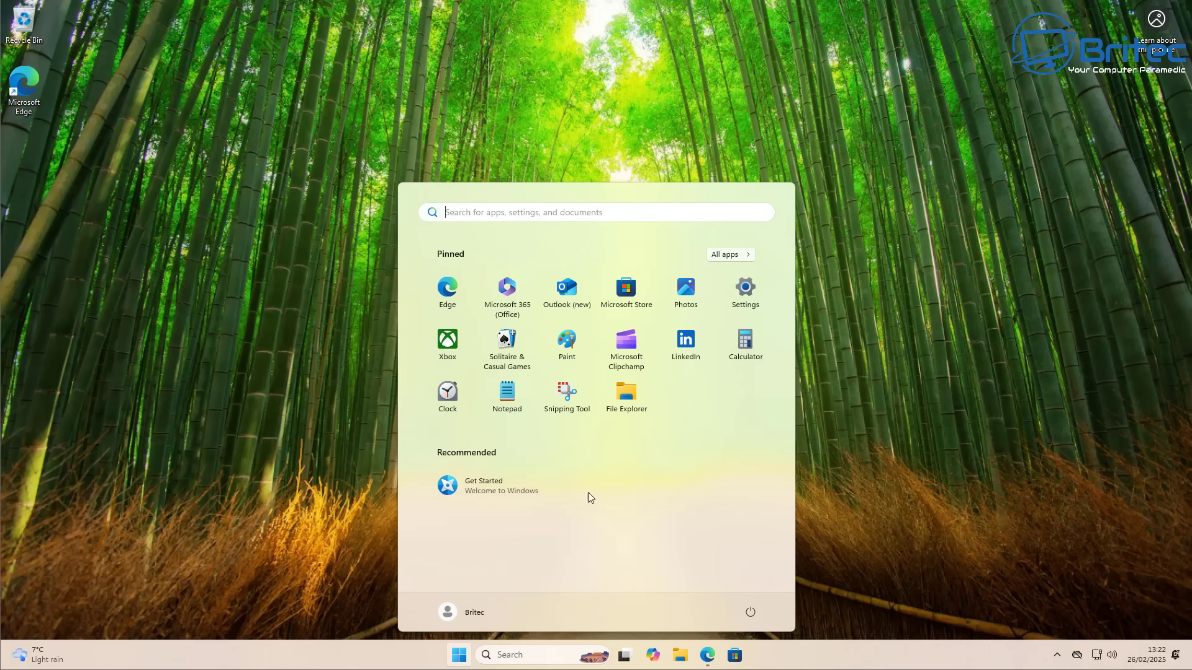
pyautogui.click(736, 259)
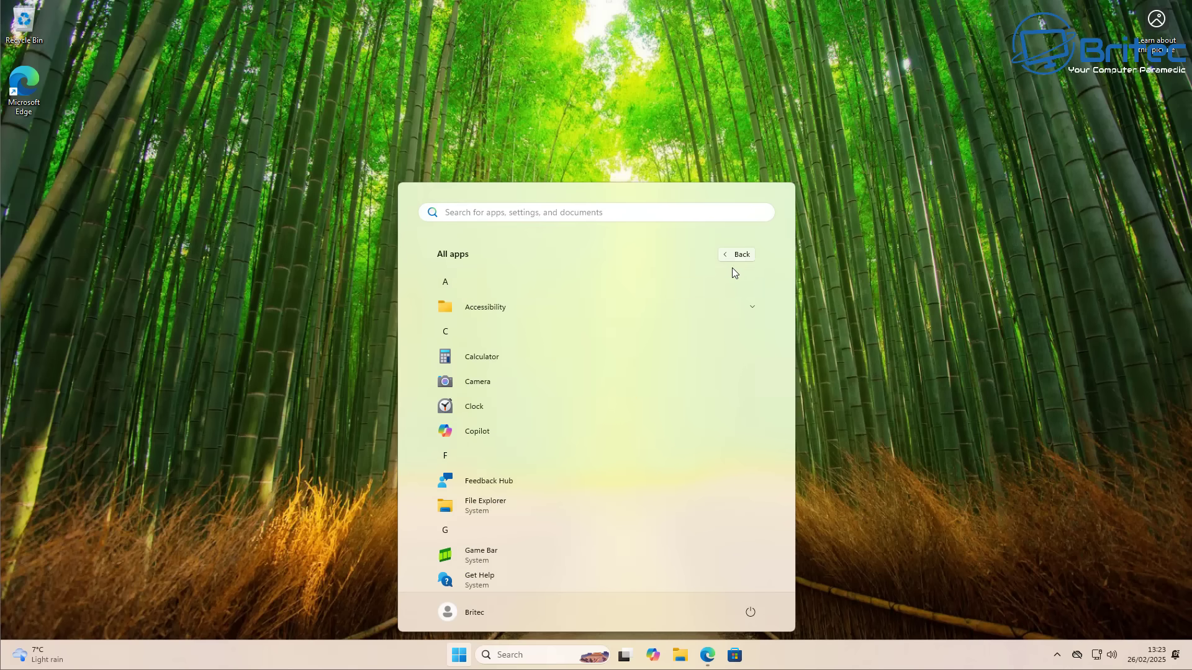
pyautogui.scroll(-1, 688, 422)
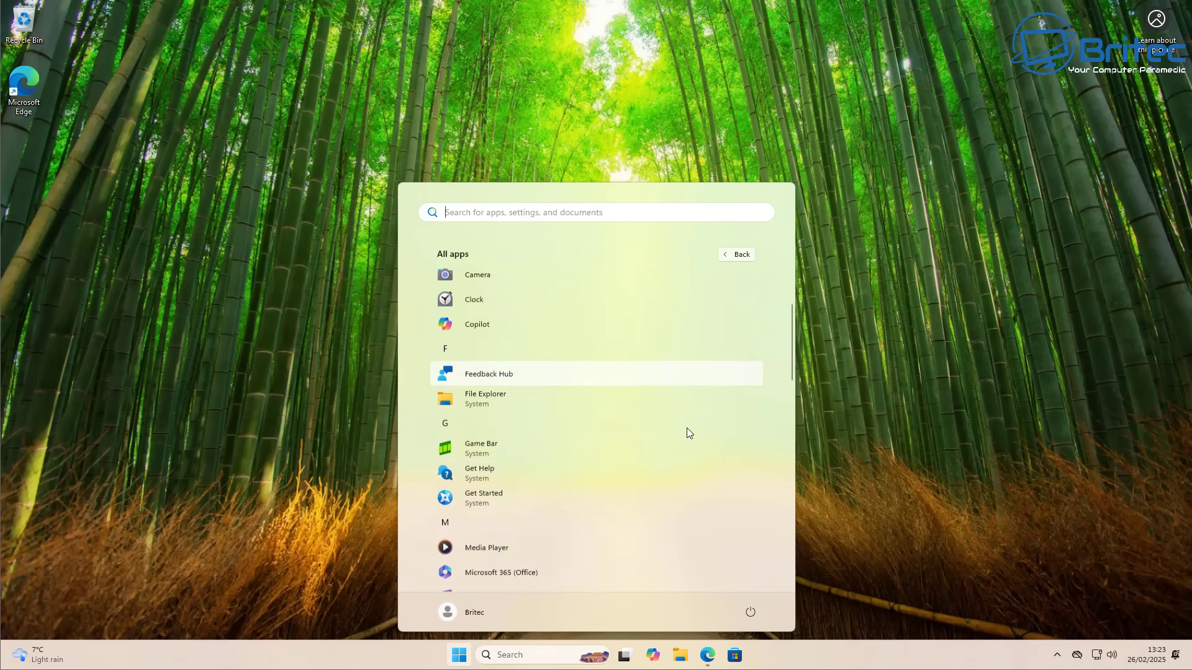
pyautogui.scroll(-7, 687, 427)
pyautogui.scroll(-8, 686, 432)
pyautogui.scroll(-1, 685, 439)
pyautogui.click(844, 429)
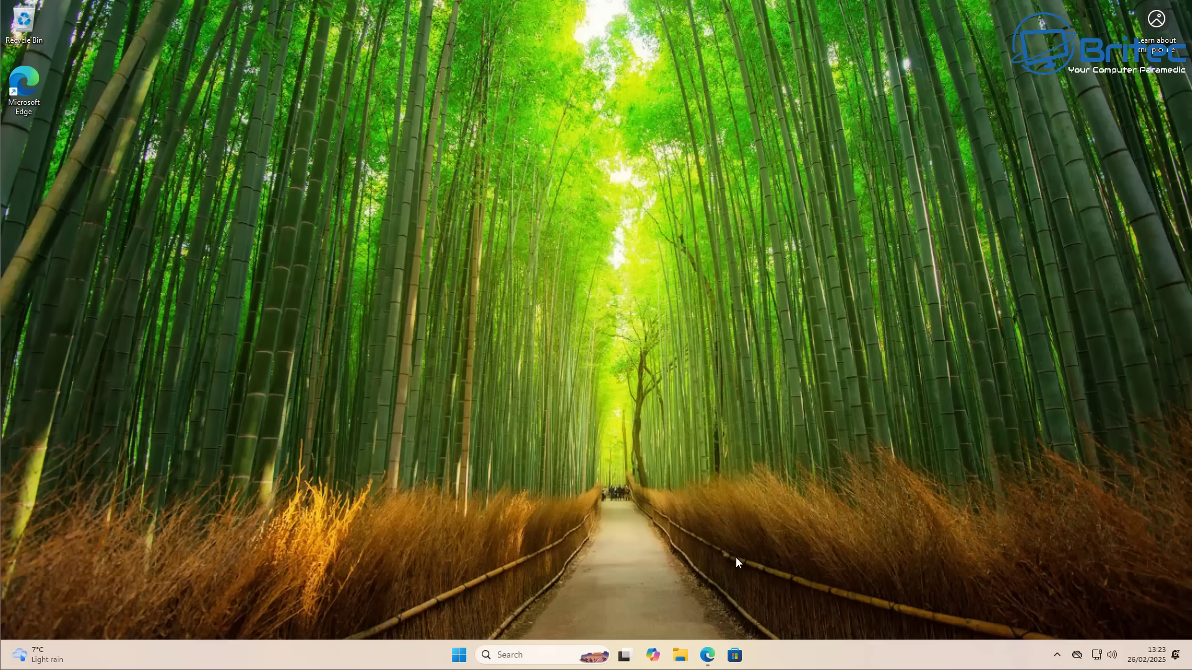
# Launch Copilot, dismiss its shortcut prompt, move the window right, then close it.
pyautogui.click(651, 657)
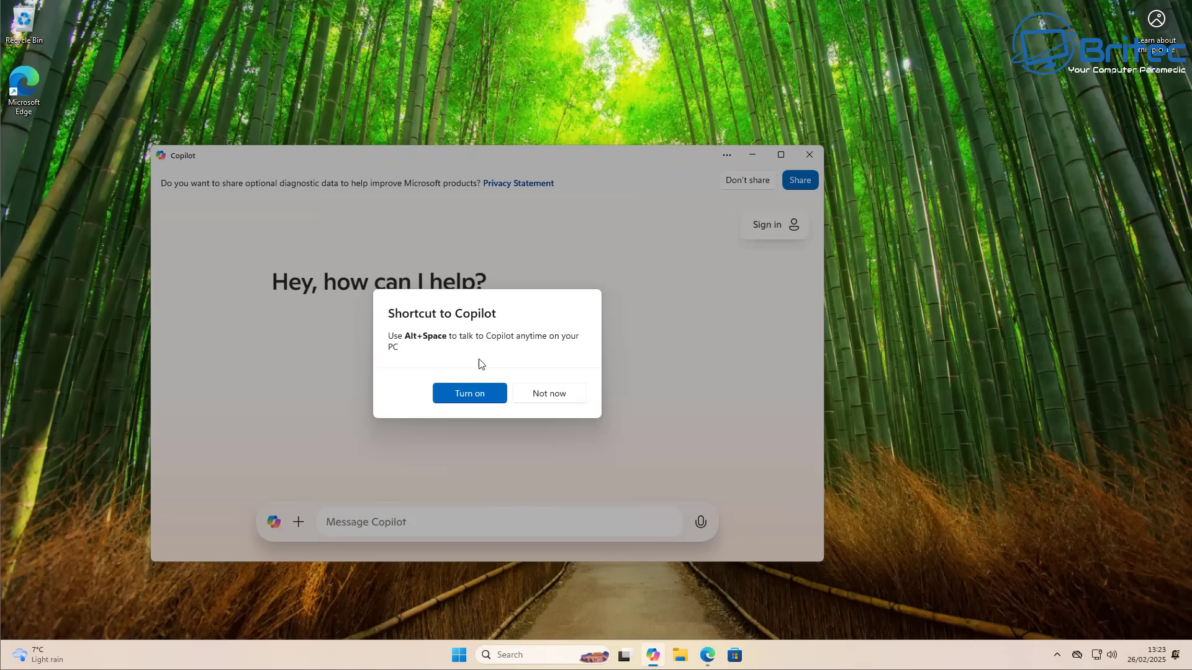
pyautogui.click(488, 400)
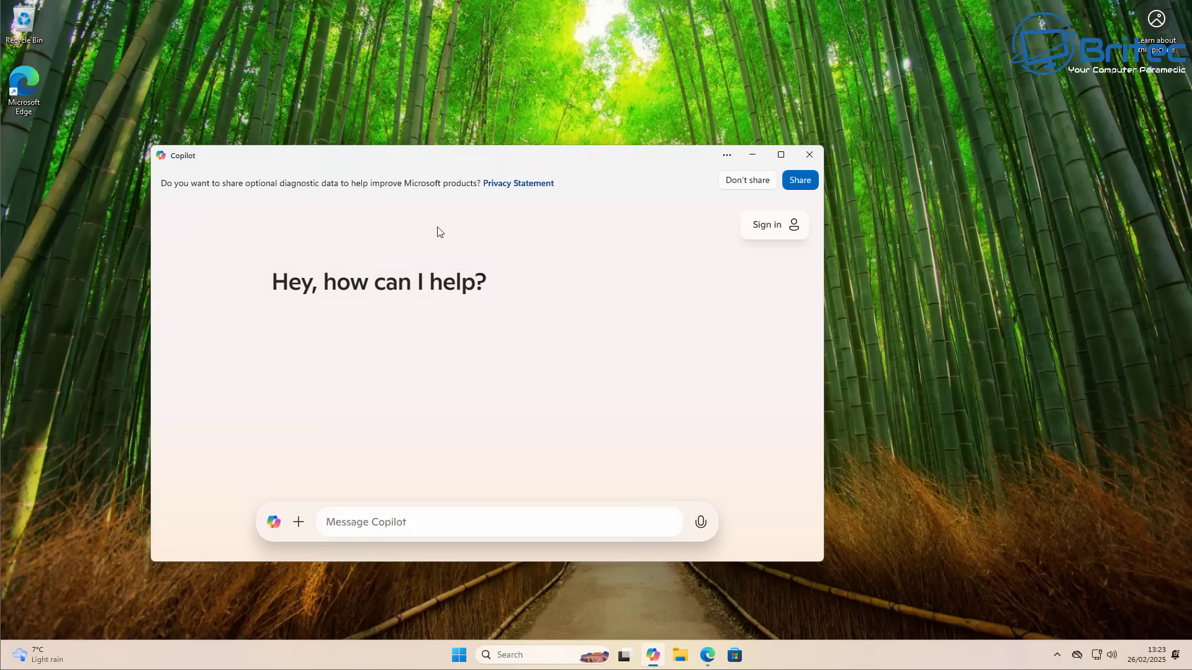
pyautogui.moveTo(426, 158); pyautogui.dragTo(537, 150)
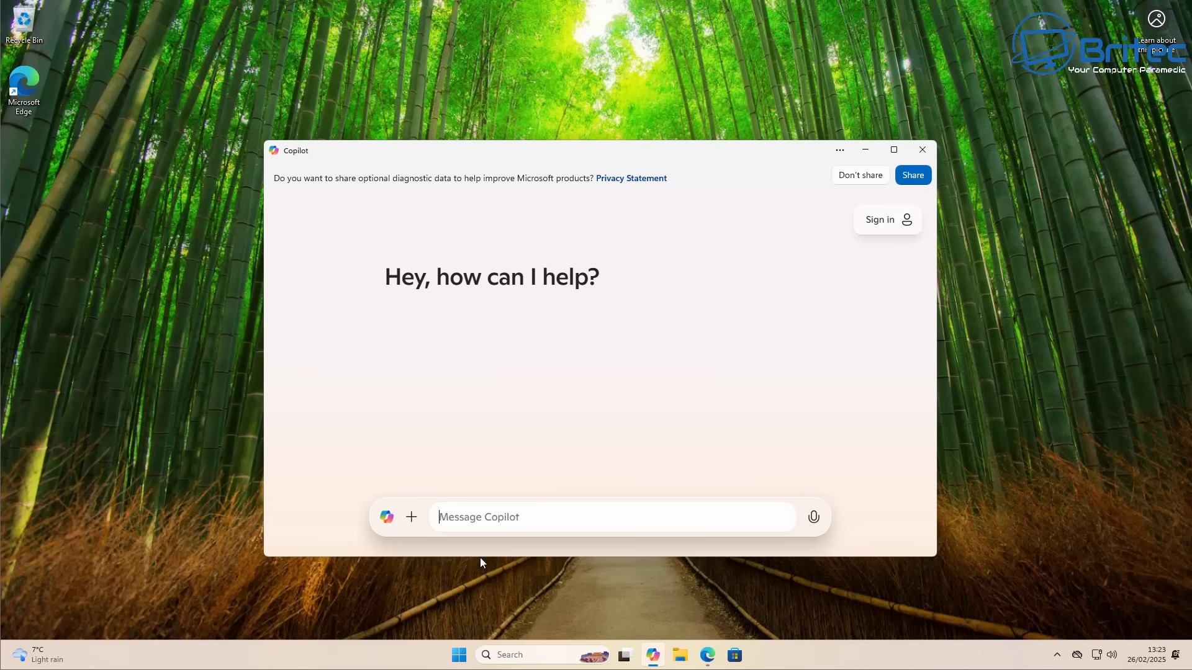
pyautogui.click(923, 150)
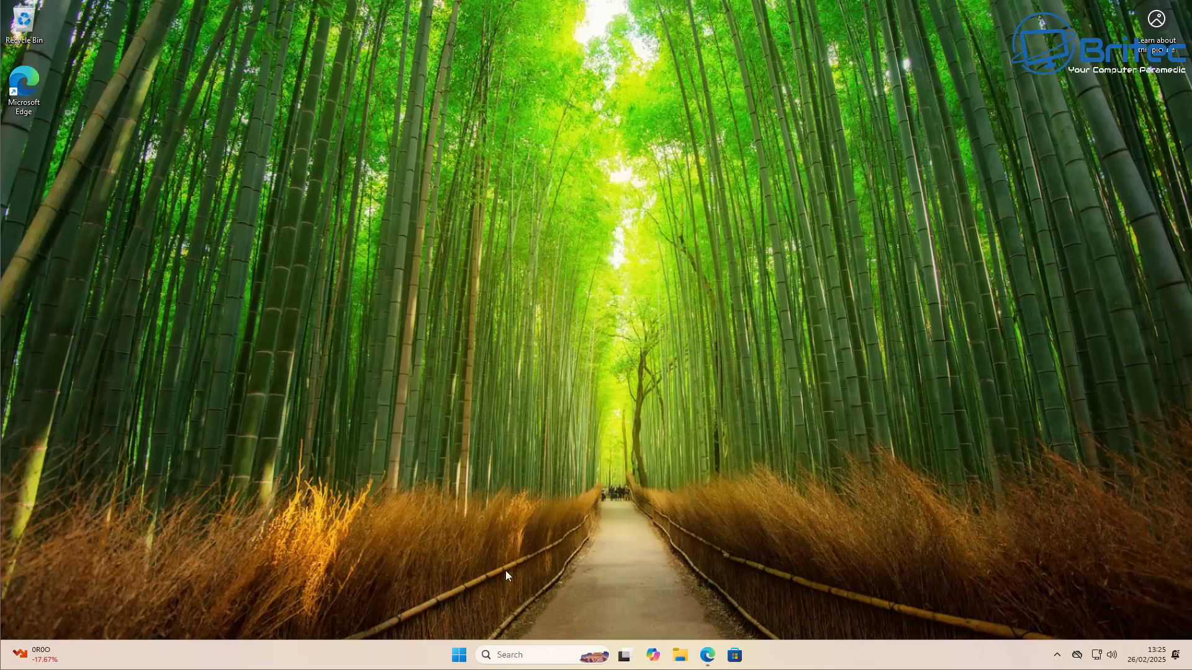
# Open Settings > Privacy & security and look at the Inking & typing page.
pyautogui.click(459, 655)
pyautogui.click(747, 290)
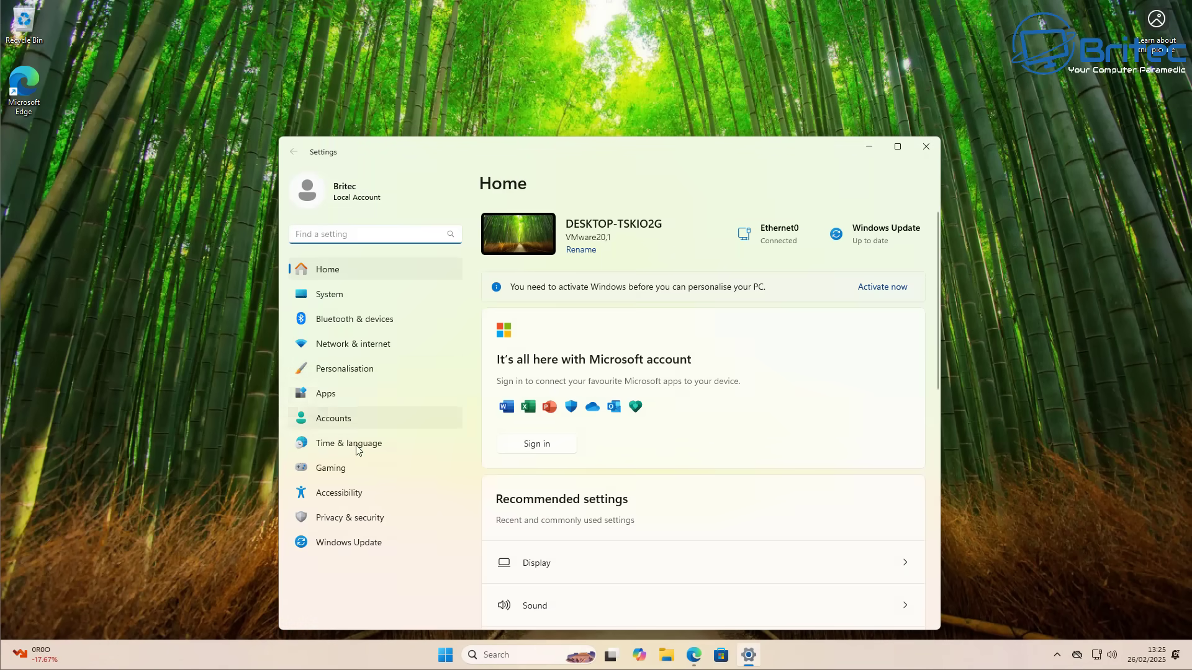
pyautogui.click(347, 522)
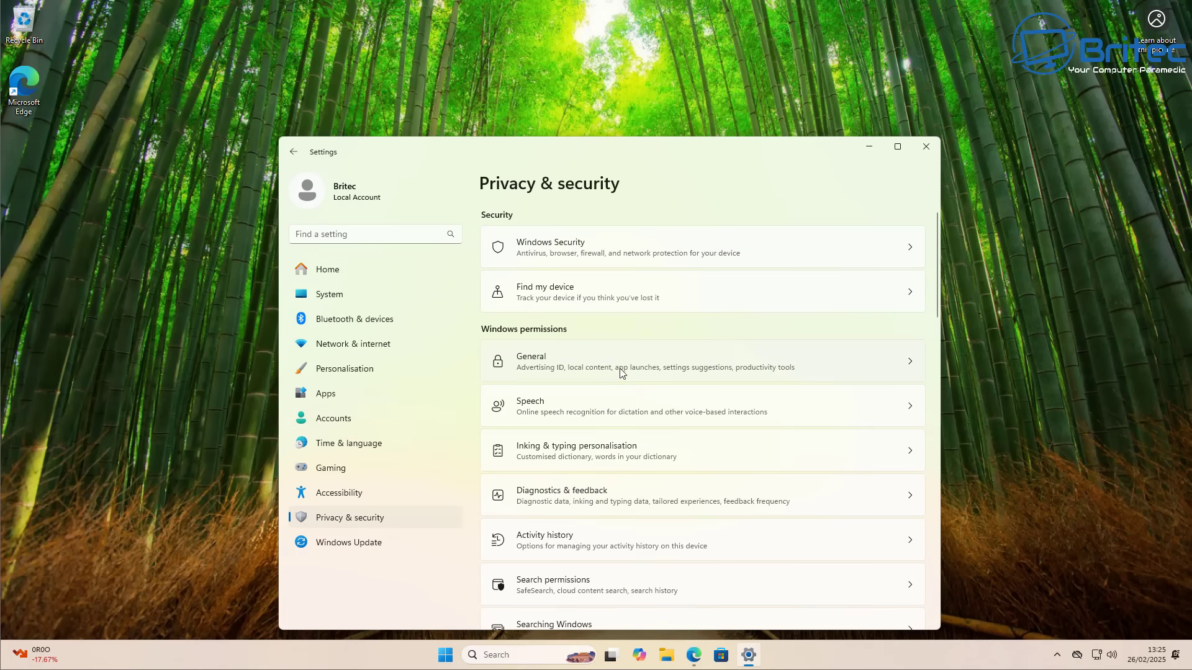
pyautogui.click(626, 450)
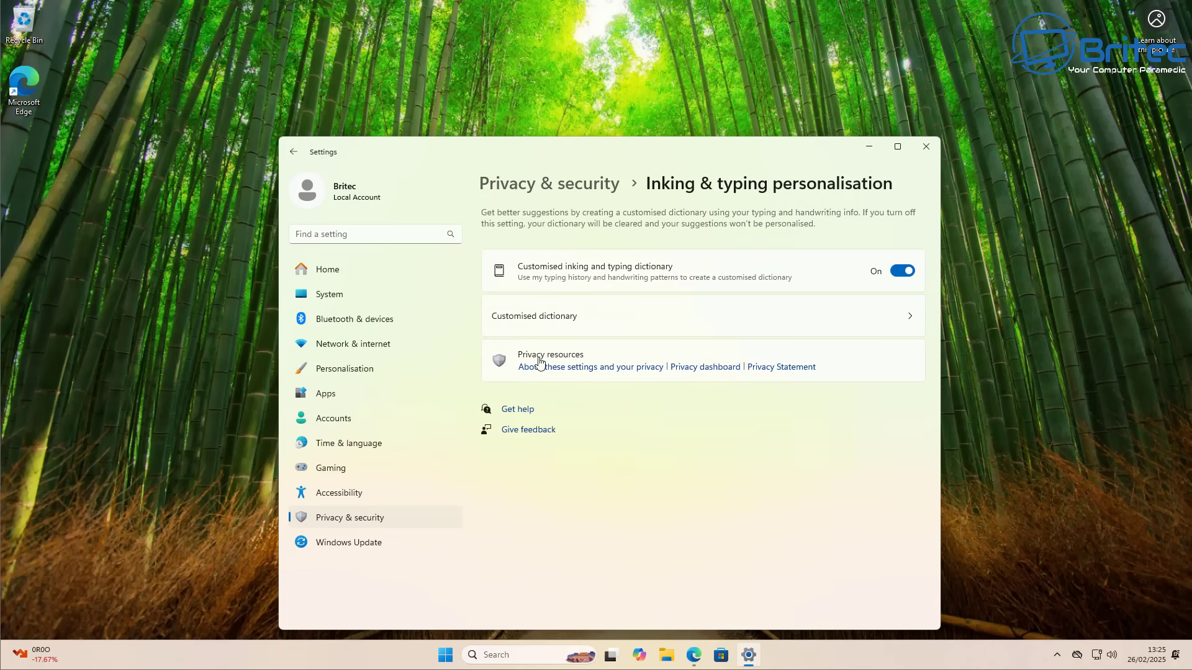
pyautogui.click(296, 153)
# Review the Diagnostics & feedback and Location pages, returning to the Privacy & security overview.
pyautogui.scroll(-2, 694, 441)
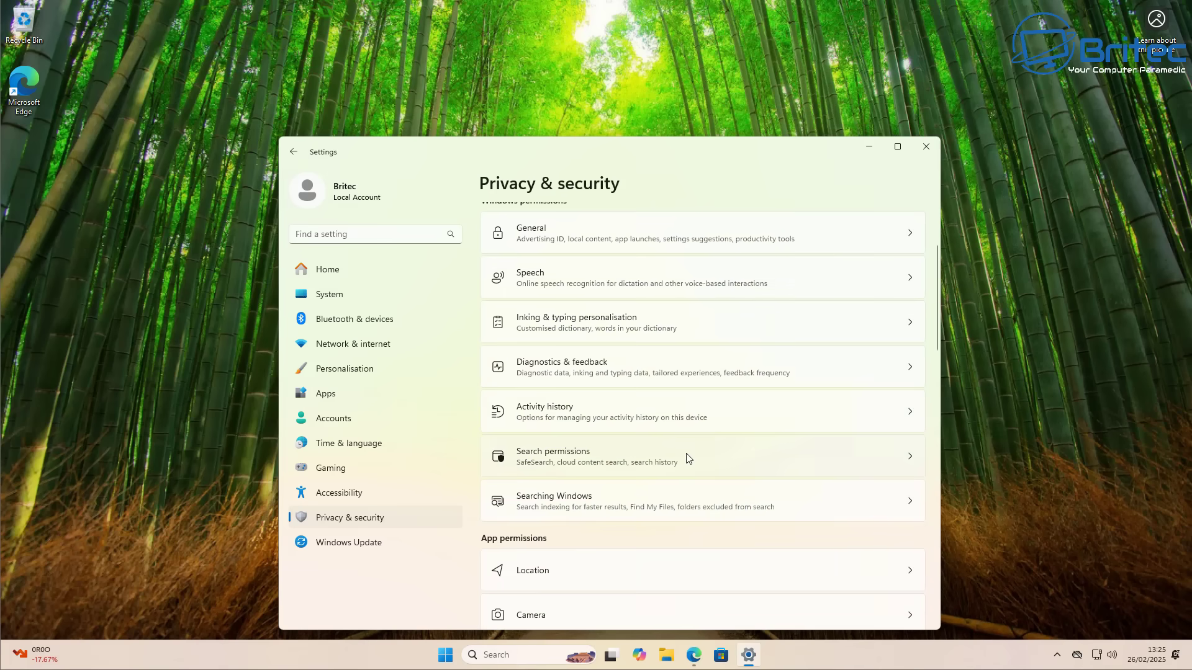
pyautogui.click(674, 371)
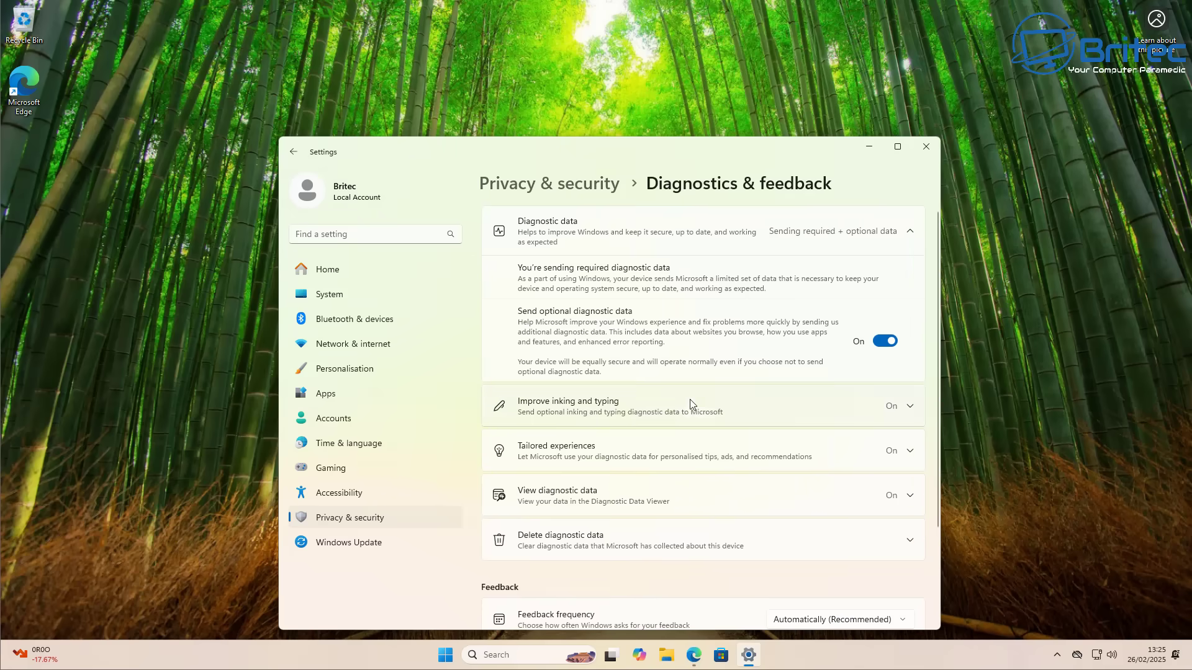
pyautogui.scroll(-1, 706, 471)
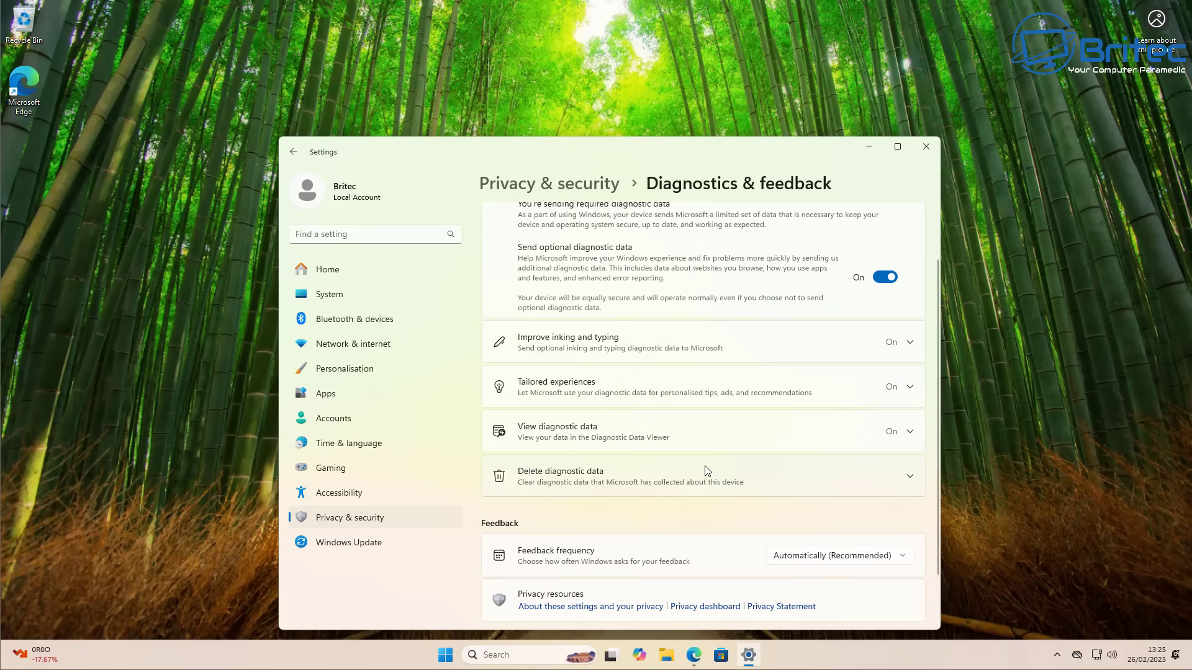
pyautogui.click(290, 155)
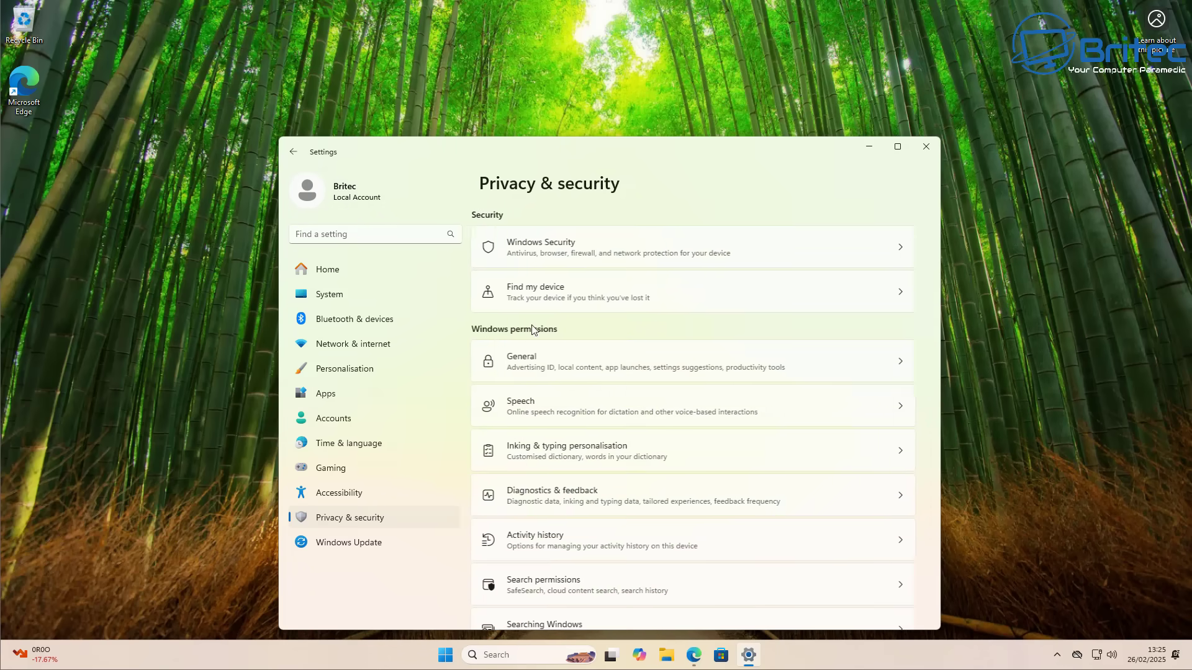
pyautogui.scroll(-4, 683, 497)
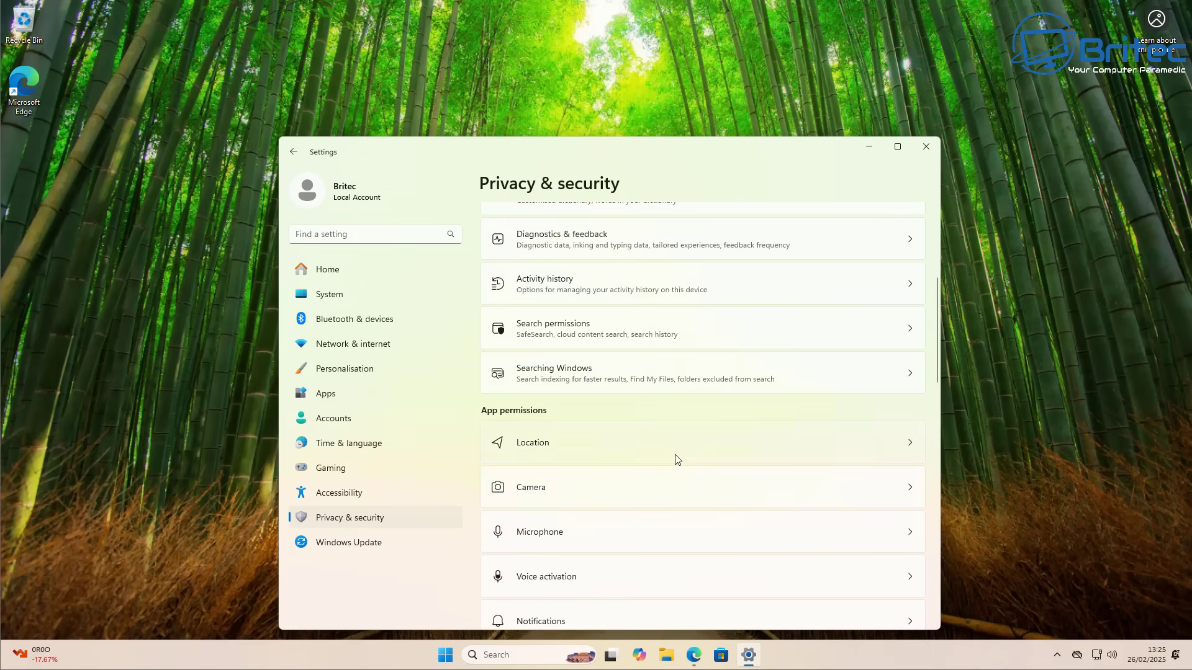
pyautogui.click(675, 459)
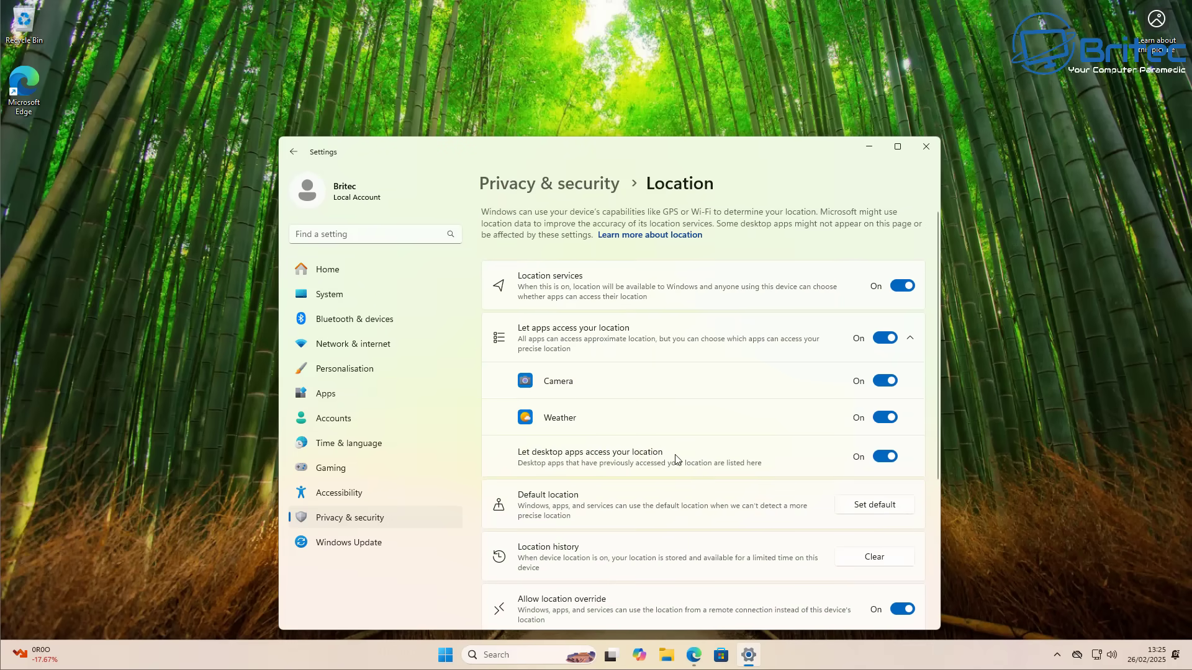
pyautogui.click(294, 153)
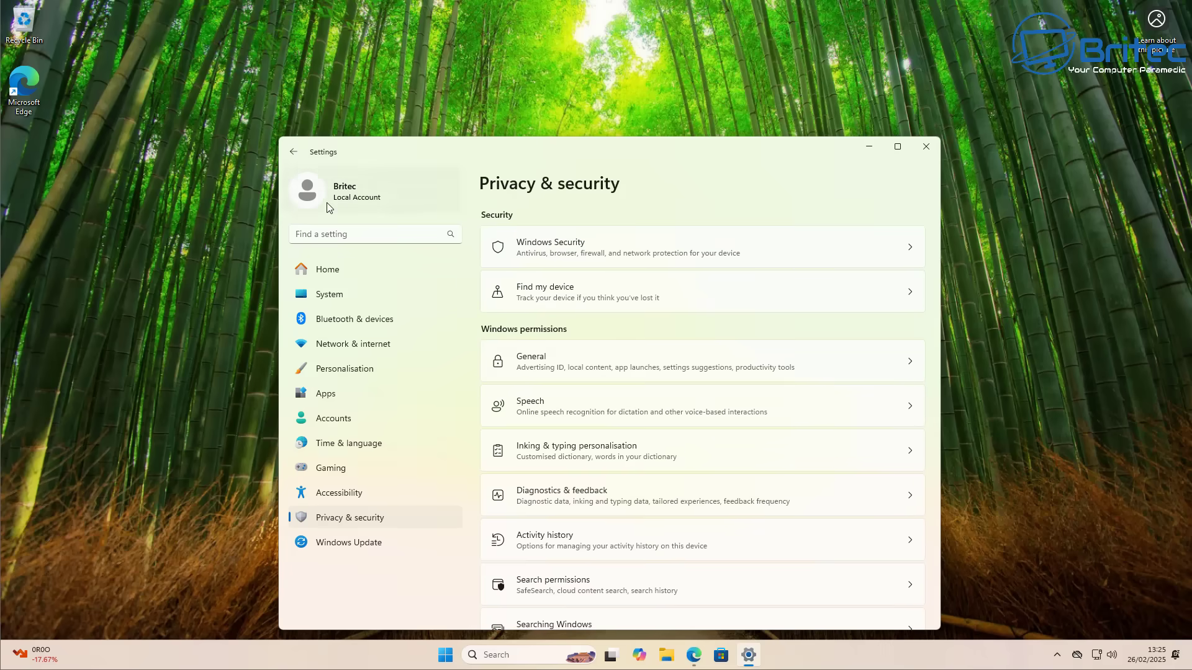
pyautogui.scroll(-8, 577, 427)
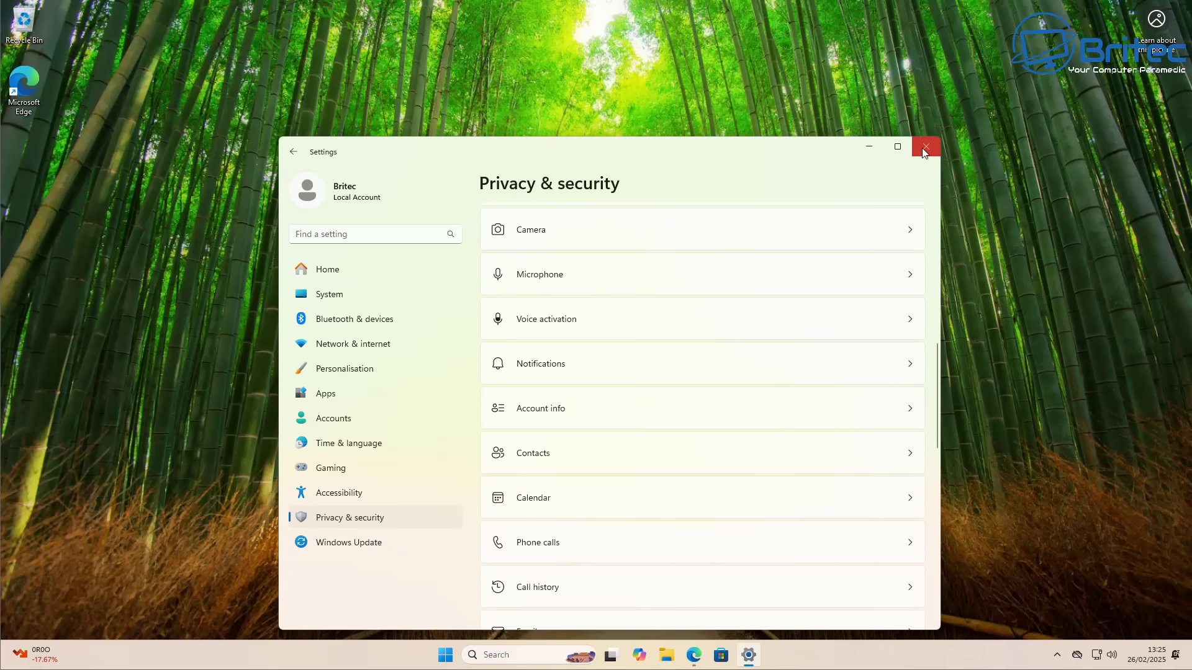
# Close Settings and buy the MS Win 11 Pro OEM key with promo code BR09 applied.
pyautogui.click(925, 146)
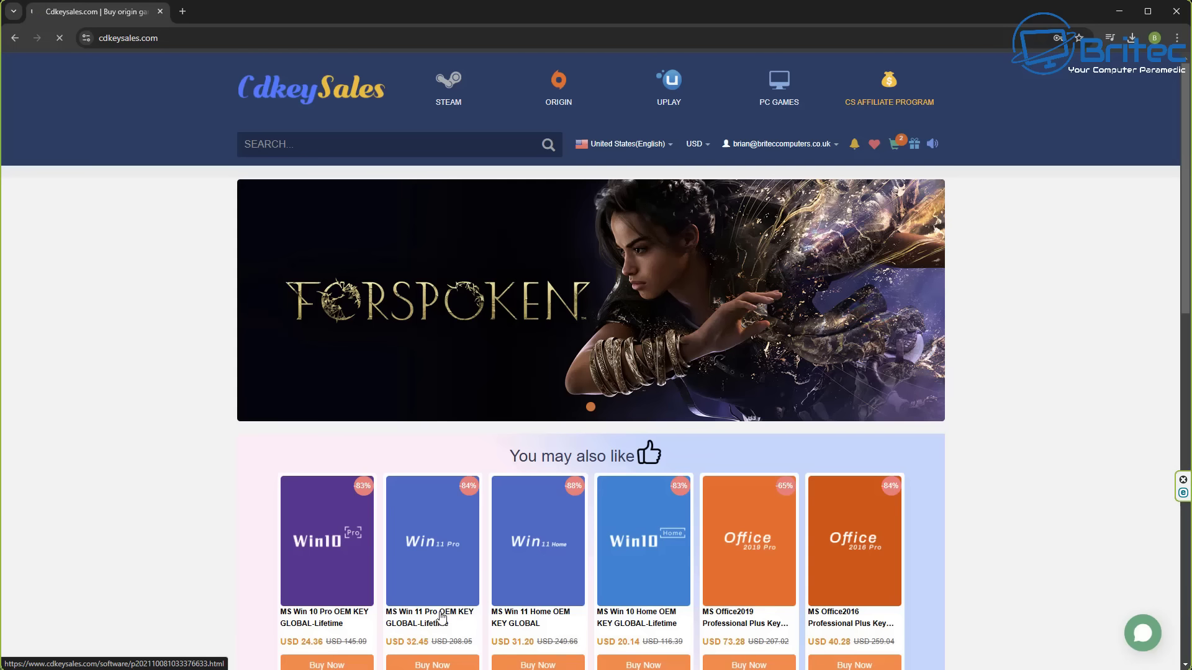
pyautogui.click(442, 617)
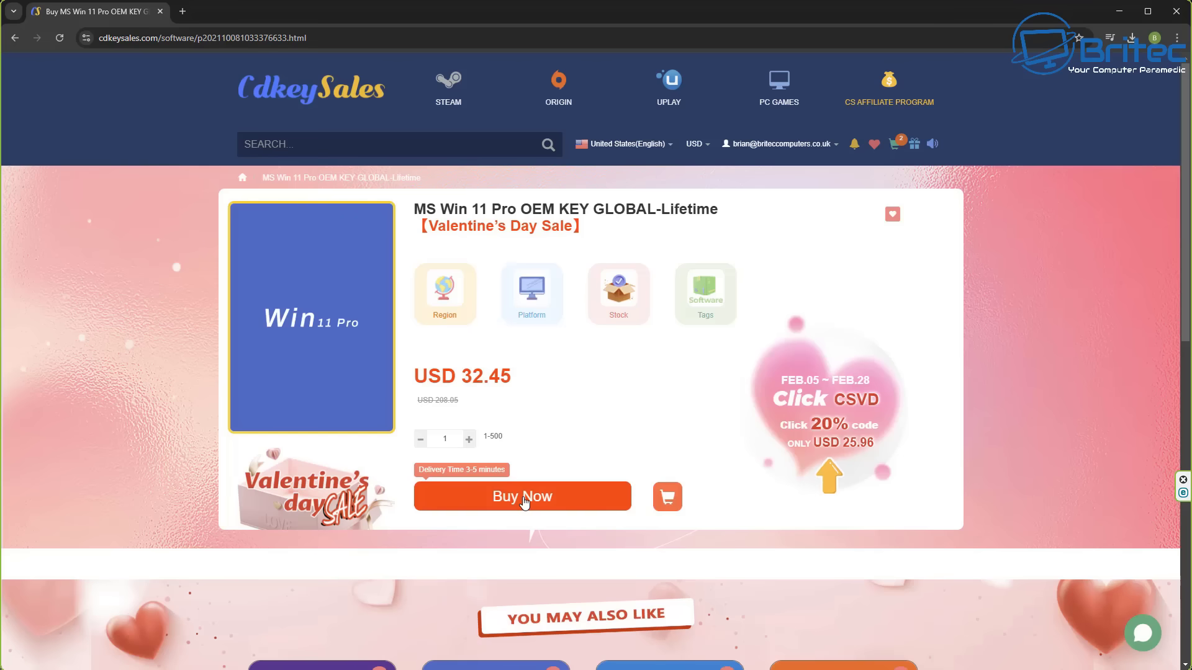
pyautogui.click(524, 502)
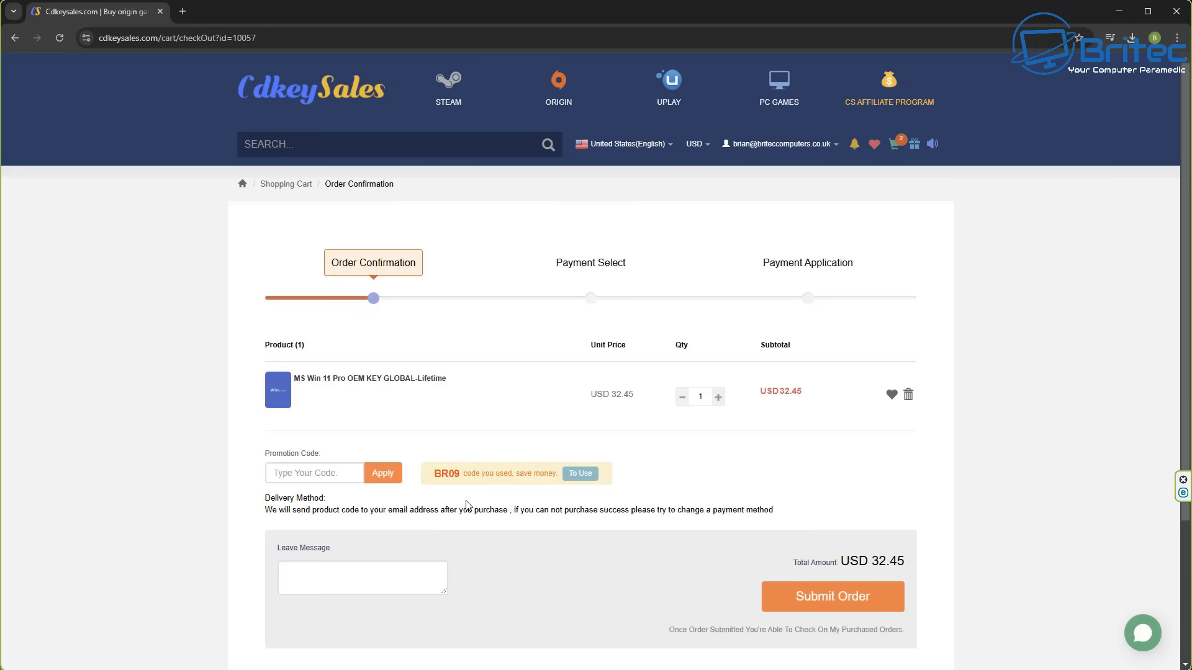
pyautogui.click(322, 472)
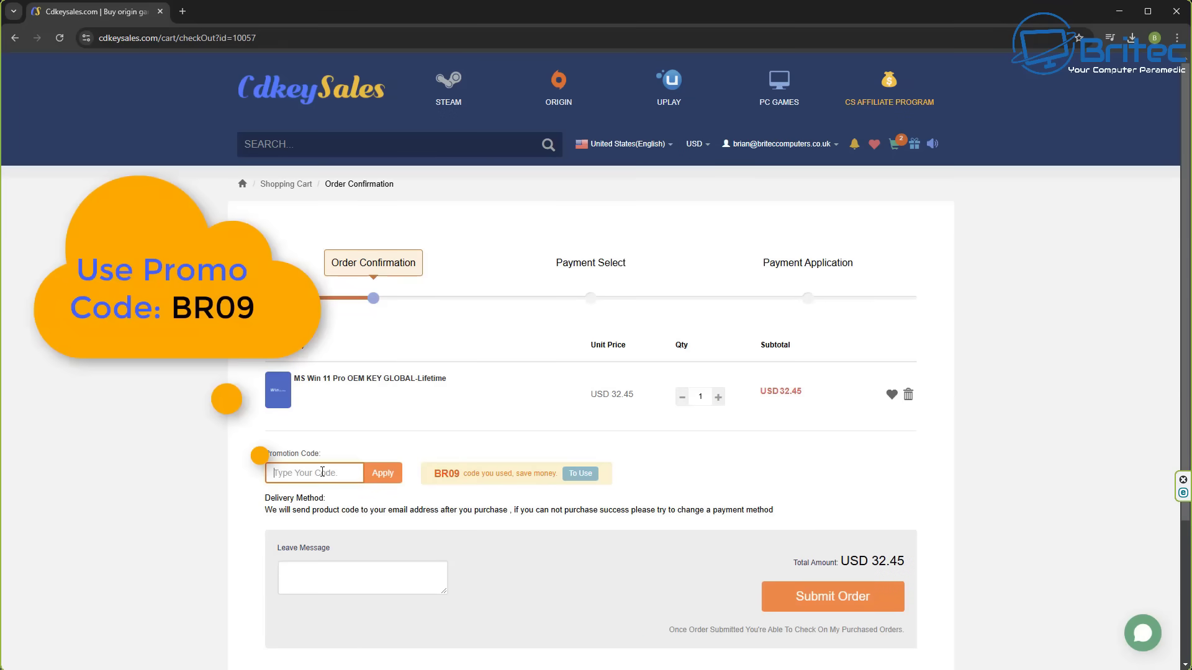
pyautogui.write('BR09')
pyautogui.click(378, 477)
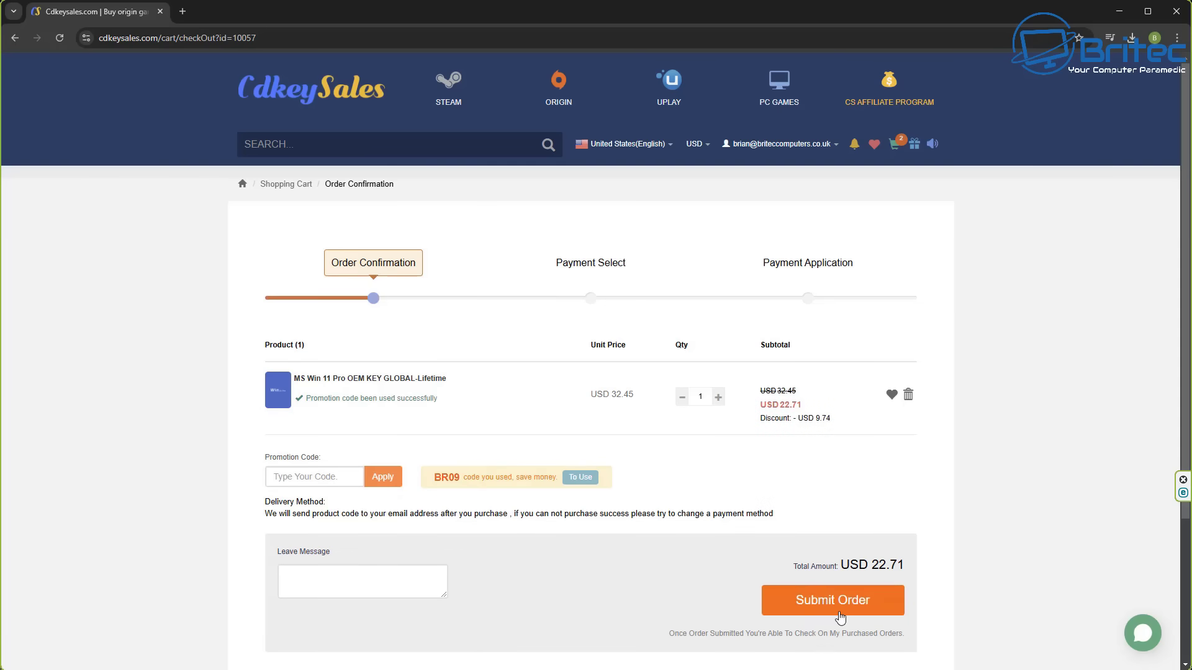
# Submit the USD 22.71 order and activate Windows with the new product key.
pyautogui.click(840, 616)
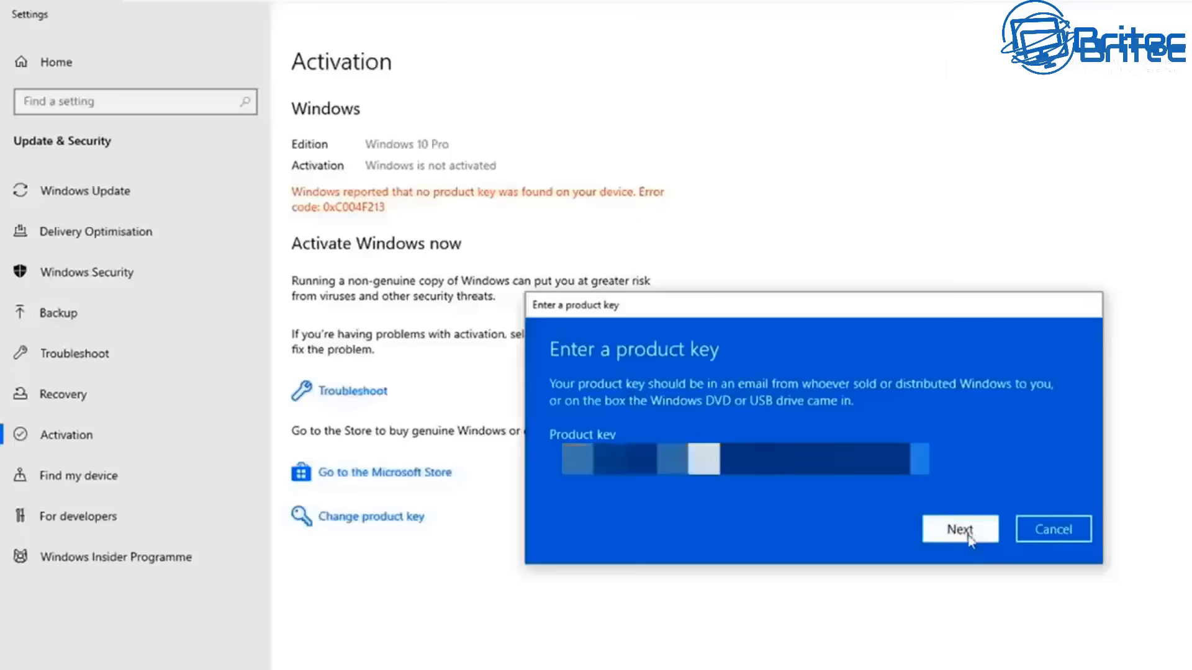
pyautogui.click(965, 535)
pyautogui.click(961, 485)
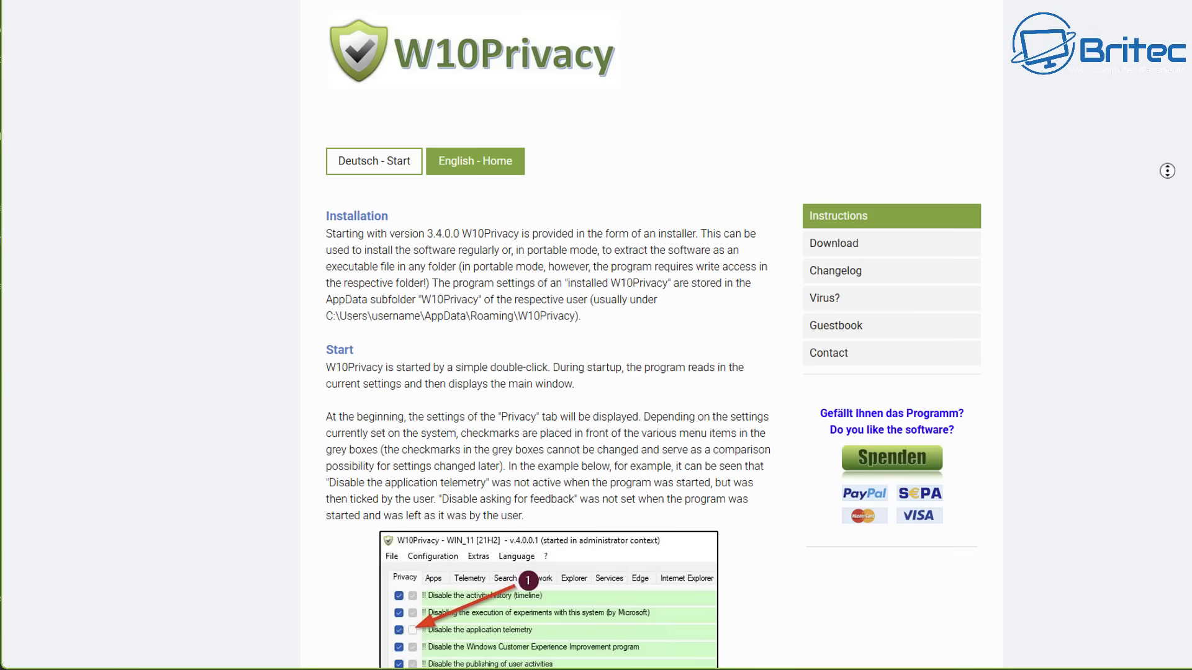
# Open a link from the W10Privacy site in a new background tab.
pyautogui.middleClick(1167, 189)
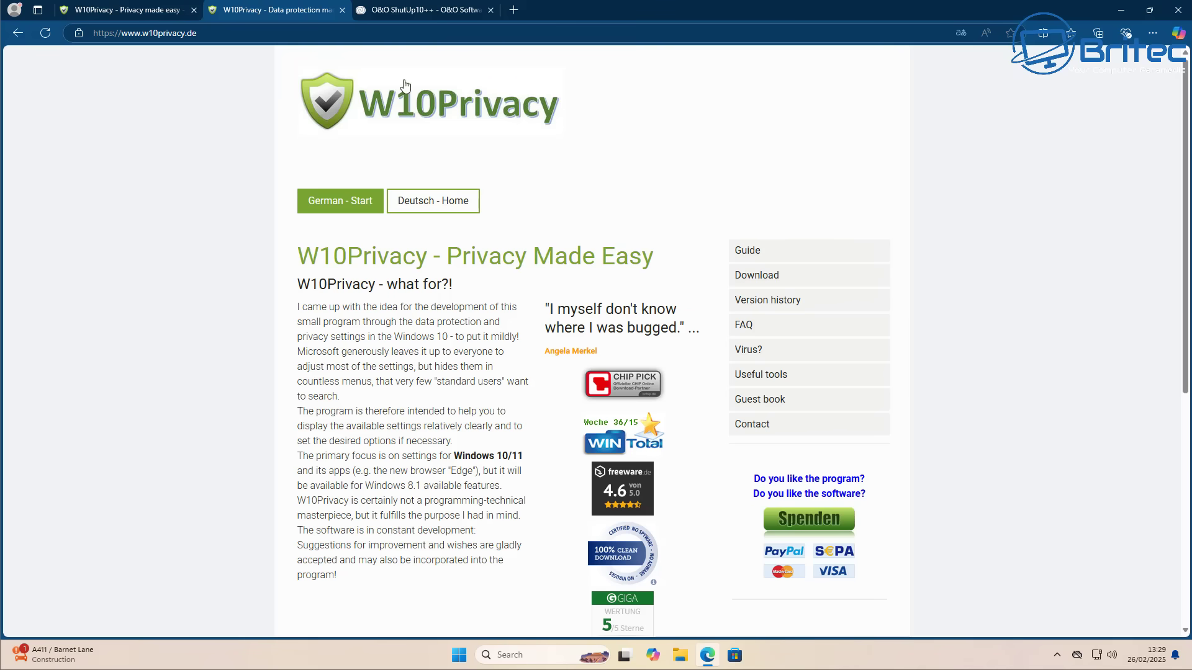
# Download OOSU10.exe from the ShutUp10++ tab, browse its product page, then minimise Edge.
pyautogui.click(413, 11)
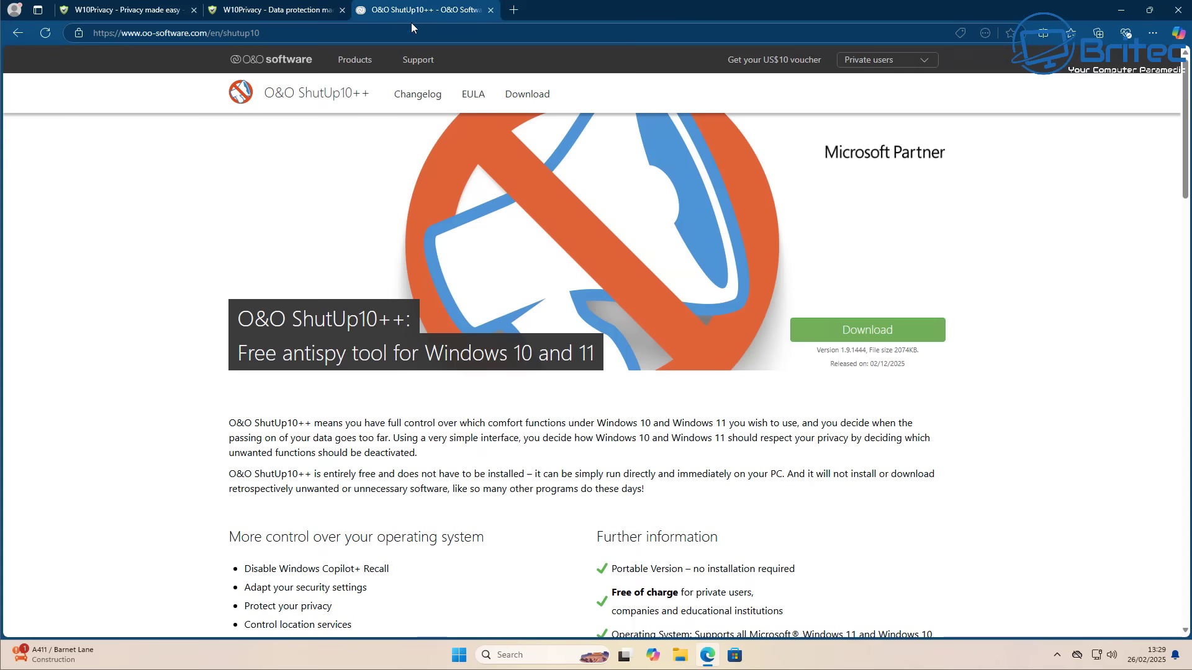
pyautogui.click(867, 331)
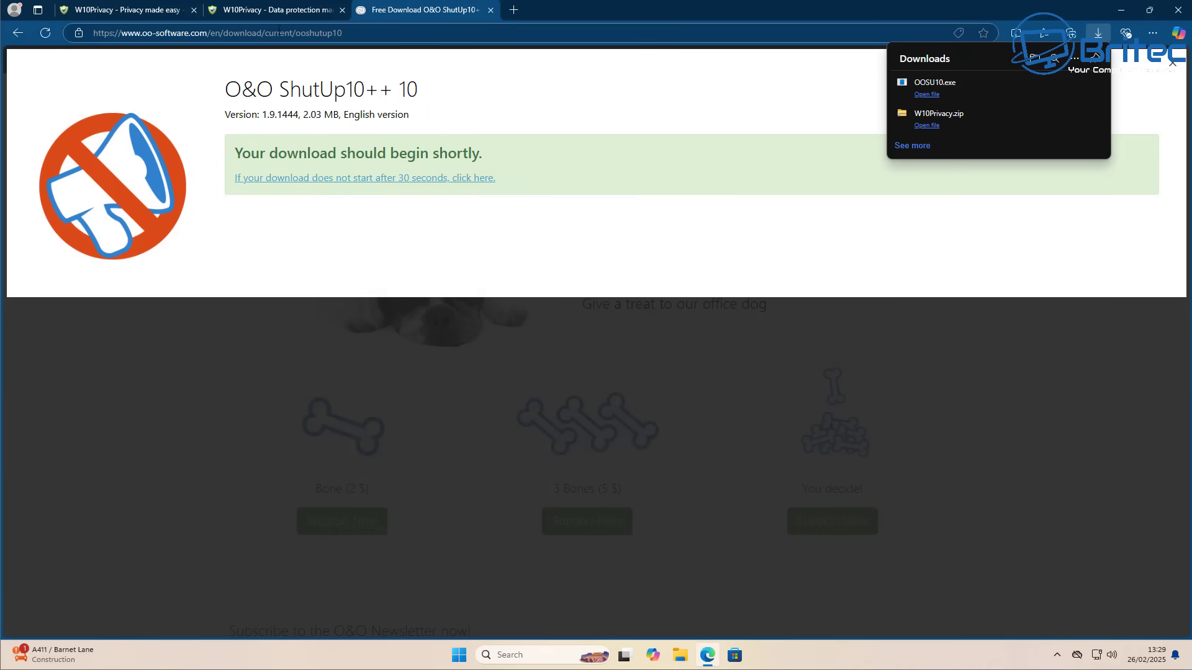
pyautogui.click(18, 33)
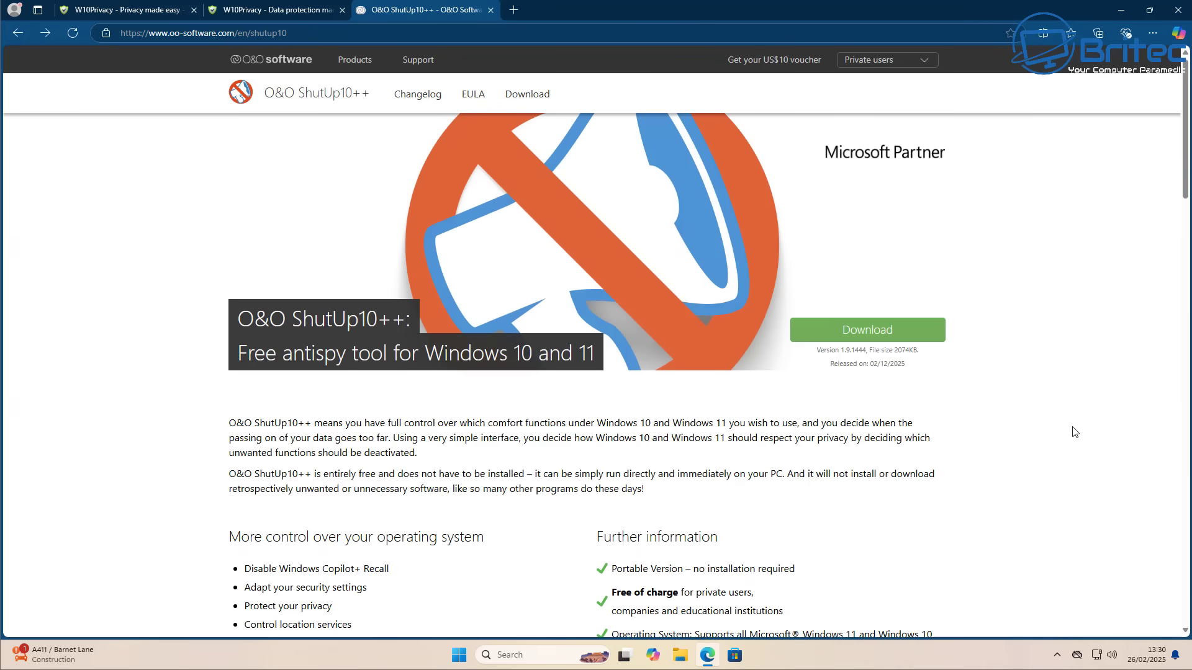
pyautogui.scroll(-2, 1071, 428)
pyautogui.scroll(-1, 1065, 429)
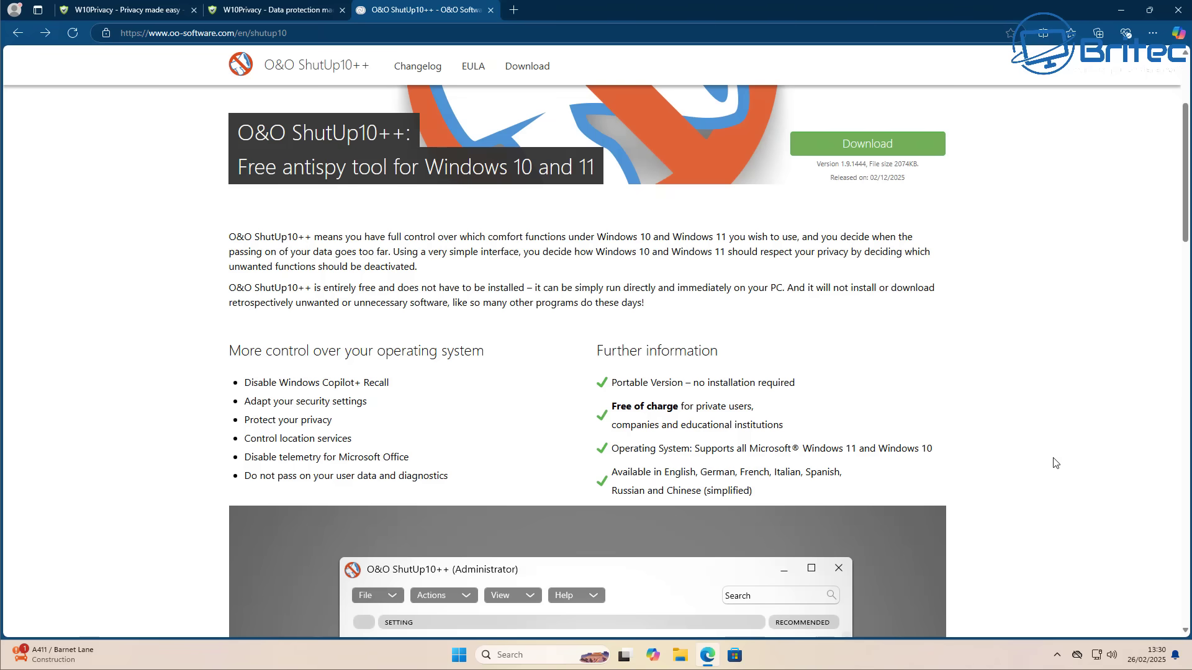
pyautogui.scroll(-4, 1057, 464)
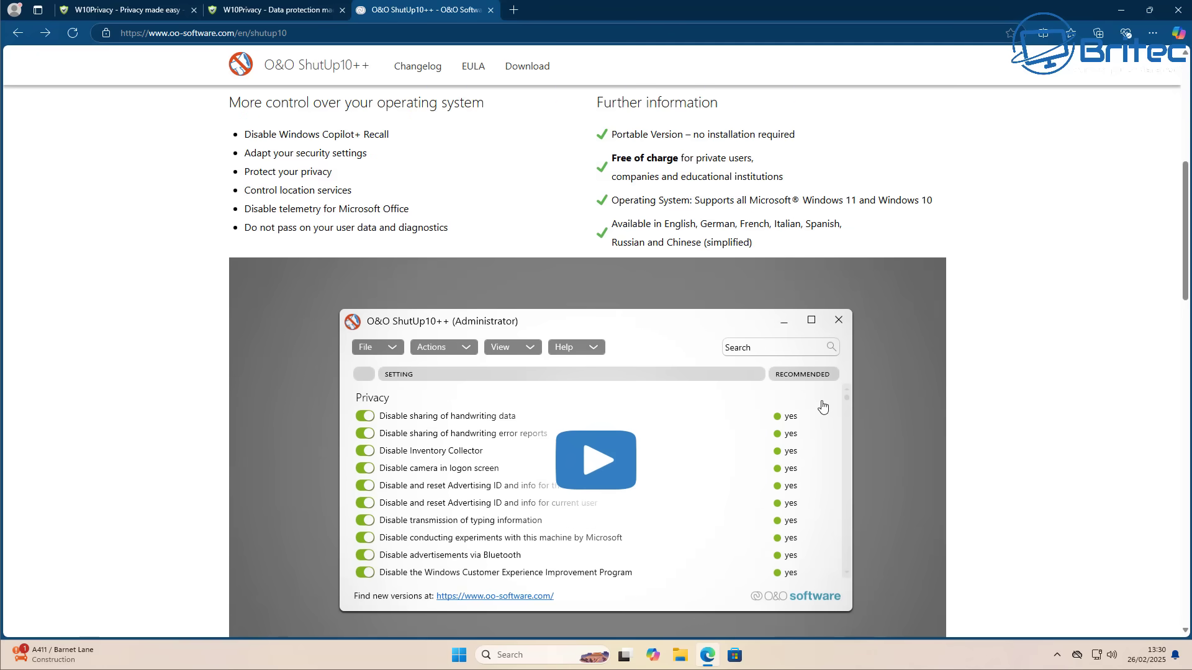
pyautogui.click(1122, 10)
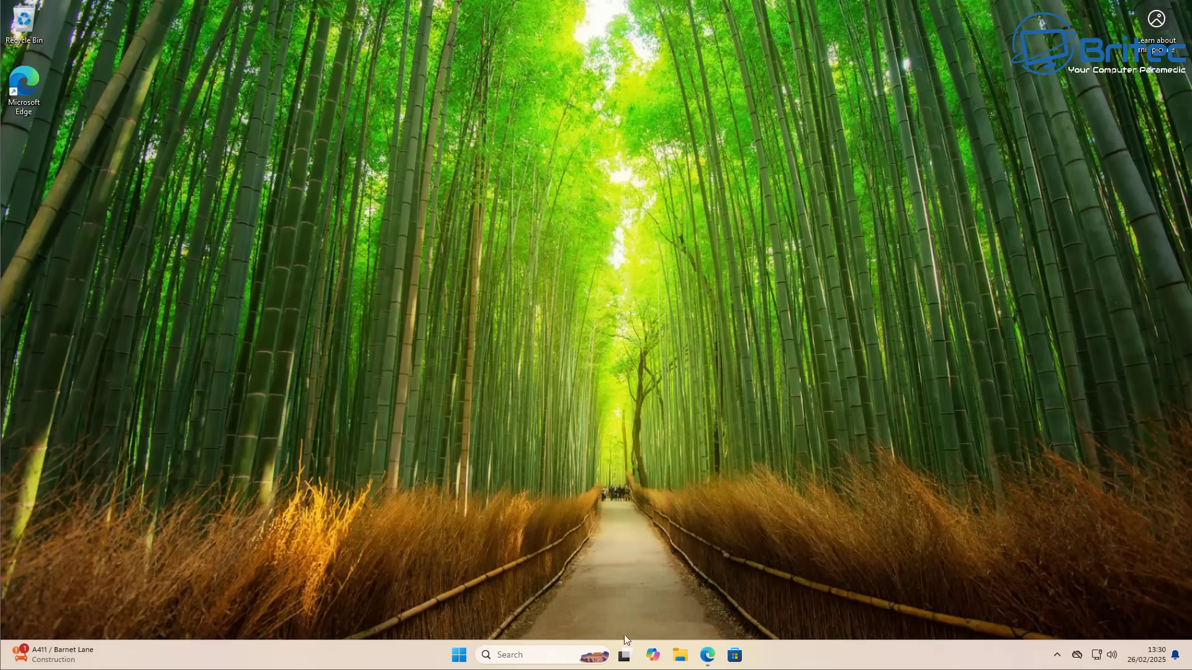
# Extract W10Privacy.zip from the Downloads folder with Extract All.
pyautogui.click(681, 656)
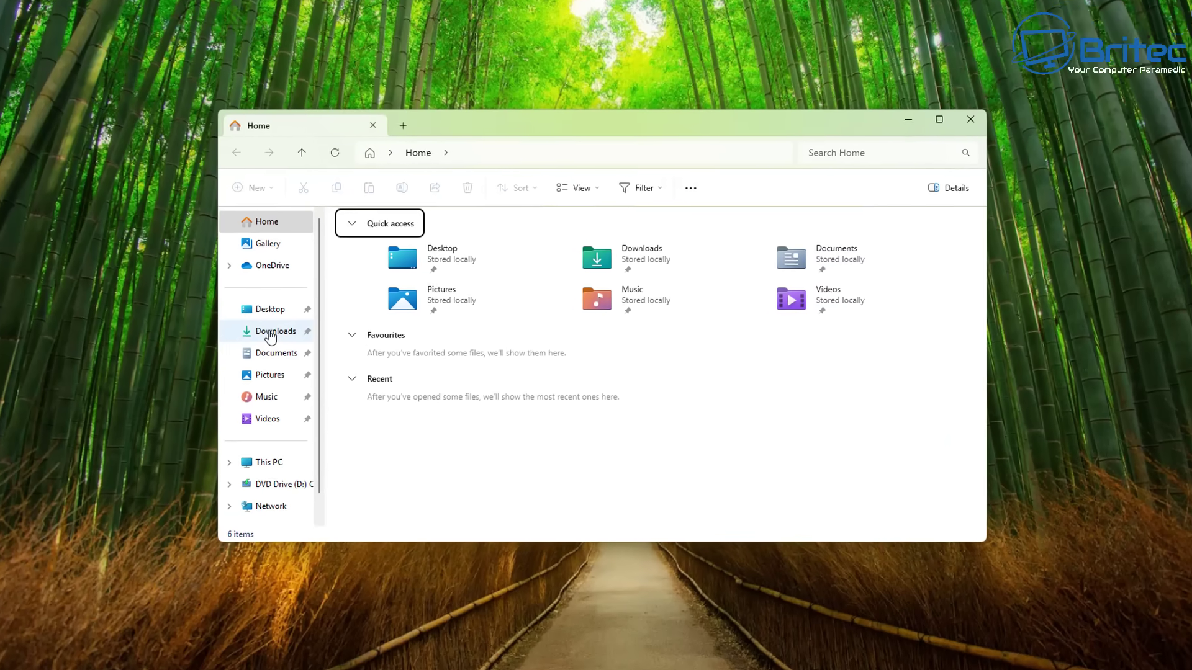
pyautogui.click(270, 334)
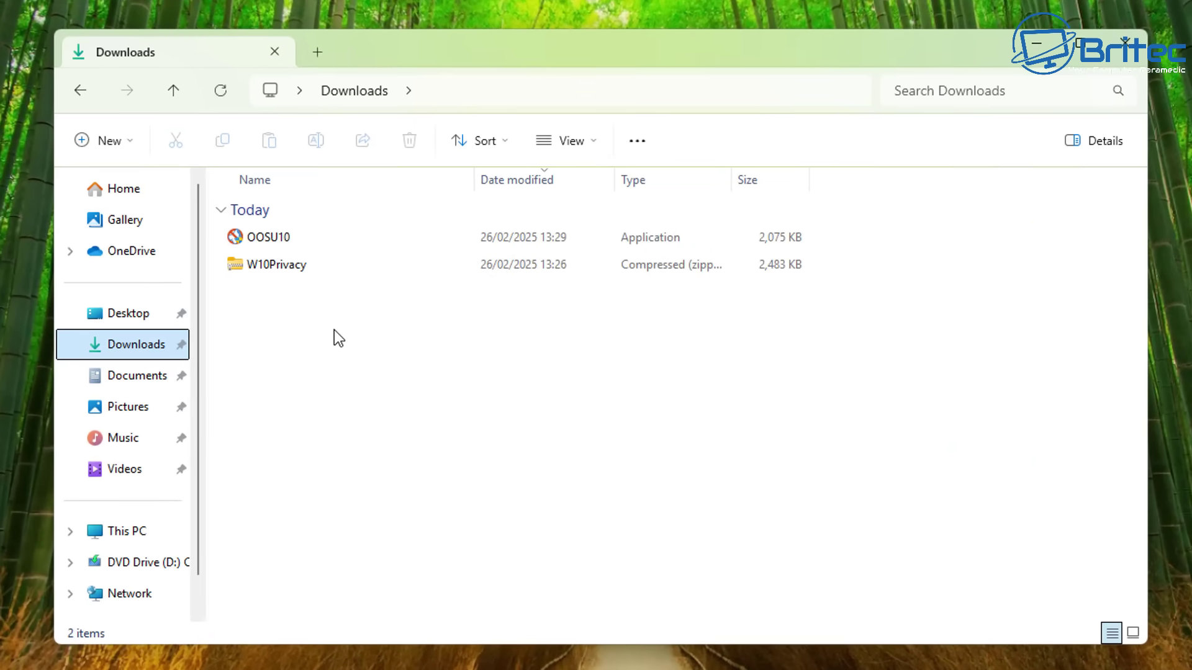
pyautogui.rightClick(276, 270)
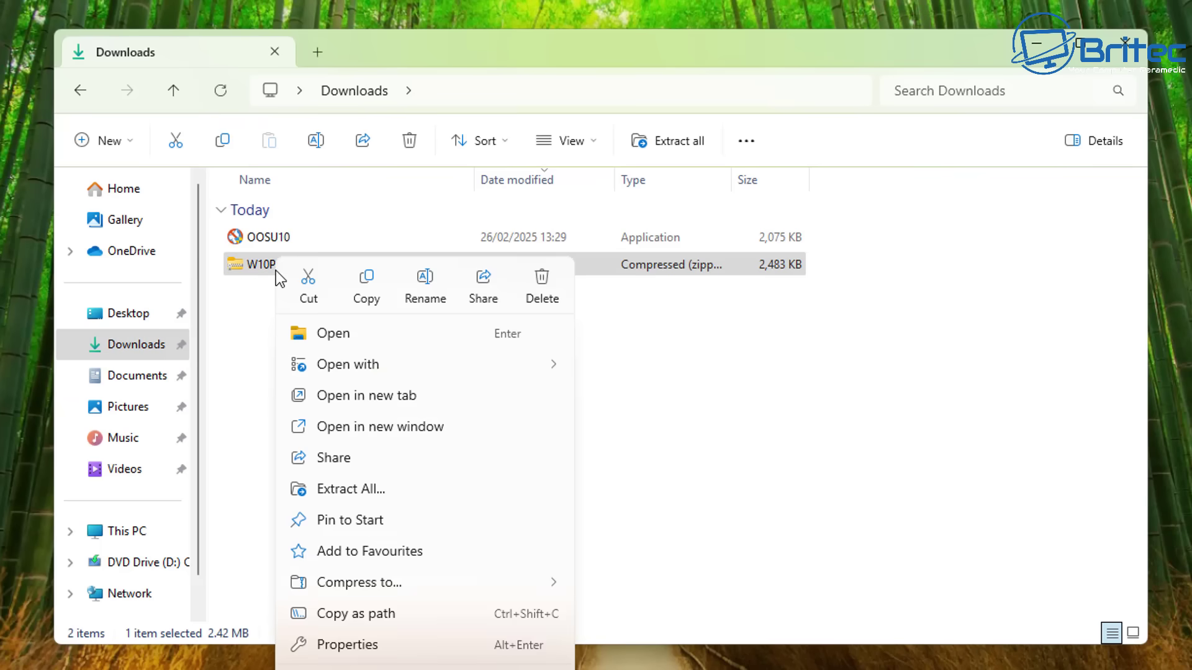
pyautogui.click(363, 492)
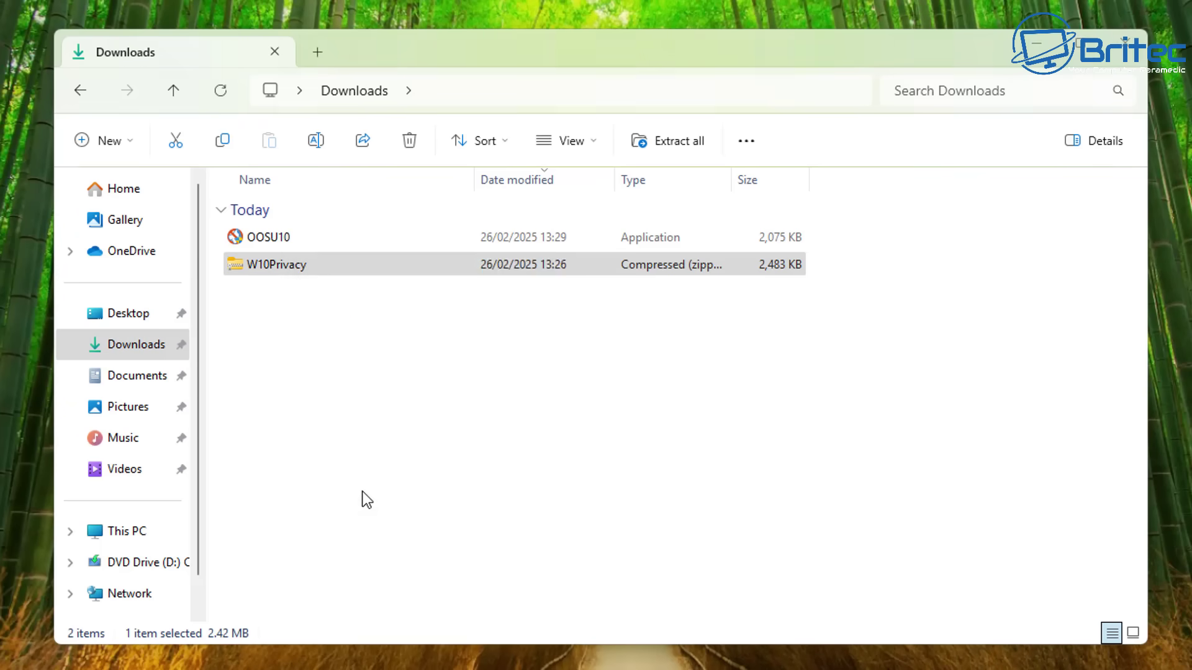
pyautogui.click(770, 529)
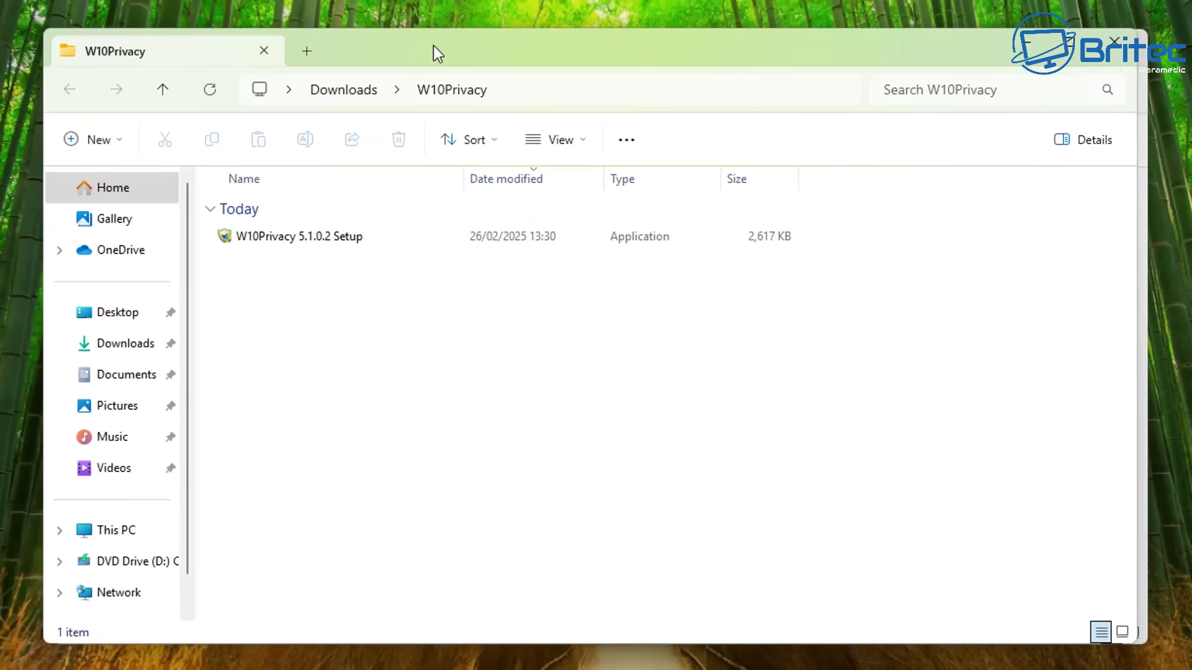
# Launch W10Privacy 5.1.0.2 Setup.exe, allowing it past SmartScreen with Run anyway.
pyautogui.moveTo(433, 46); pyautogui.dragTo(438, 49)
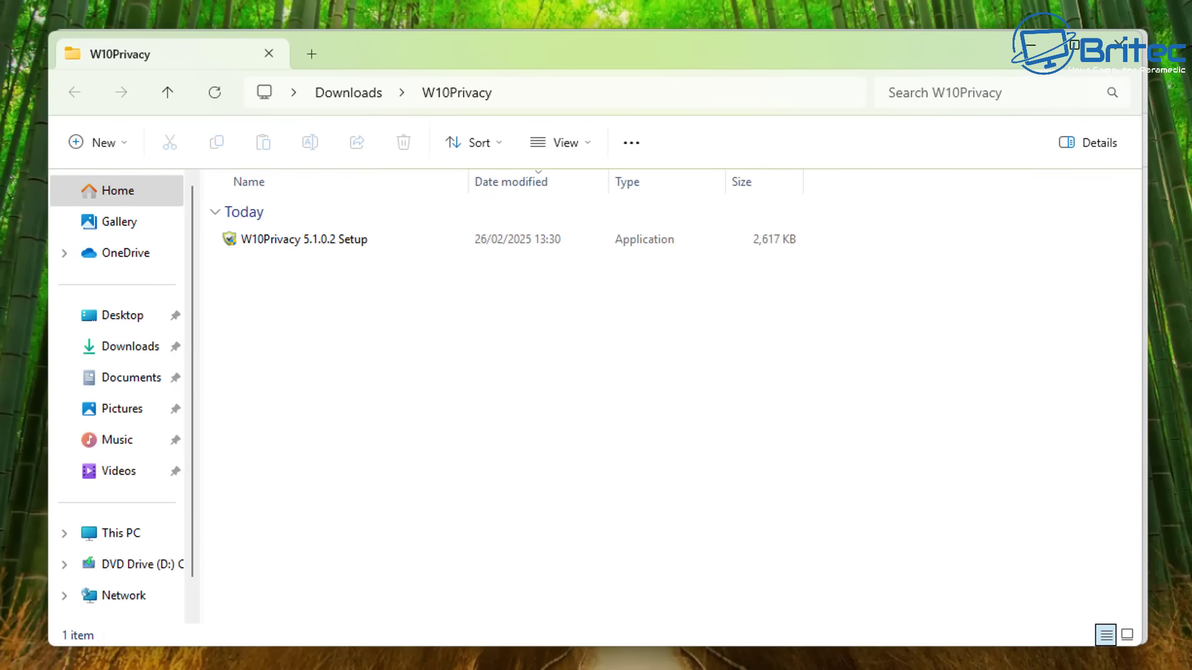
pyautogui.rightClick(765, 668)
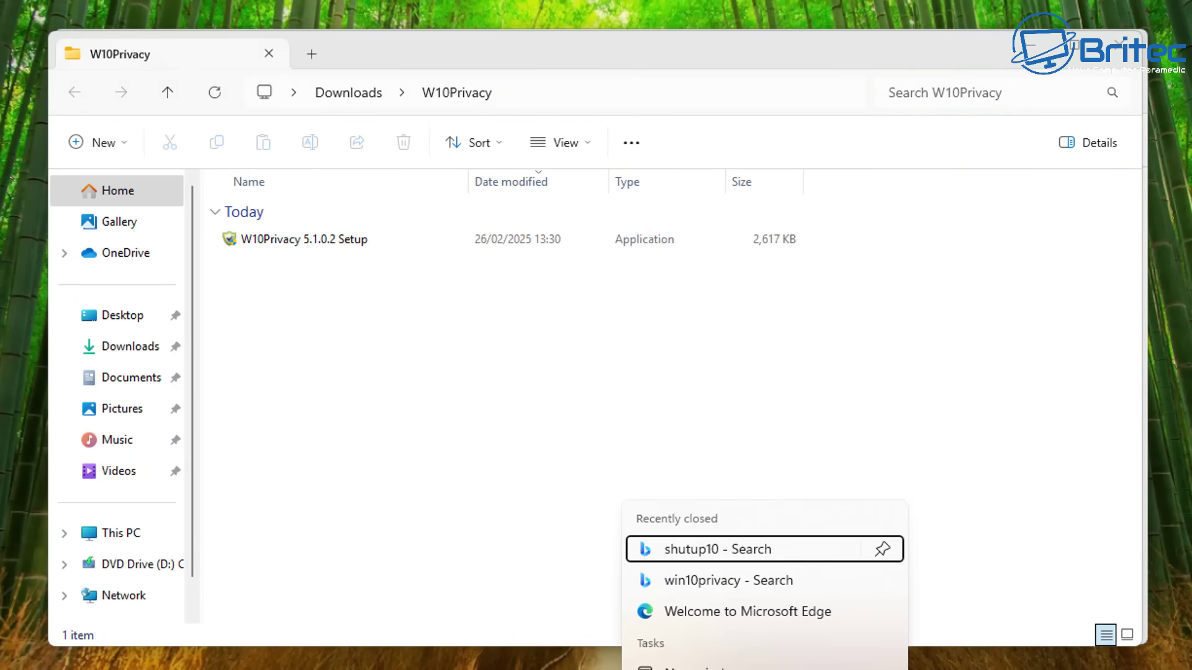
pyautogui.press('Escape')
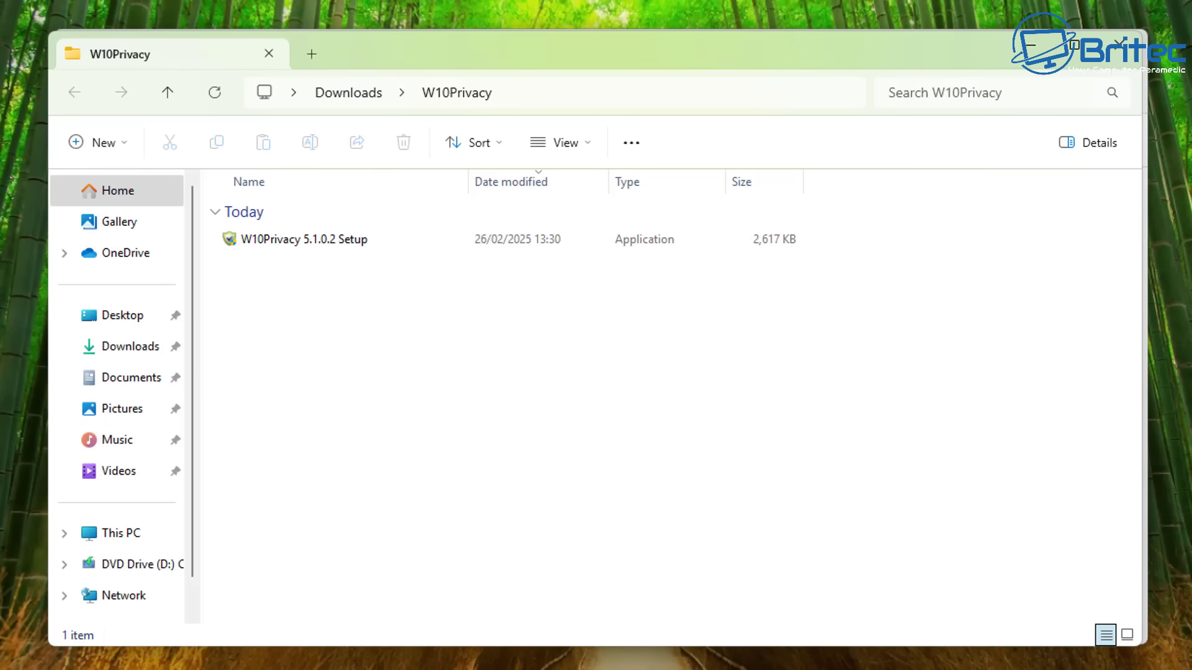
pyautogui.doubleClick(326, 240)
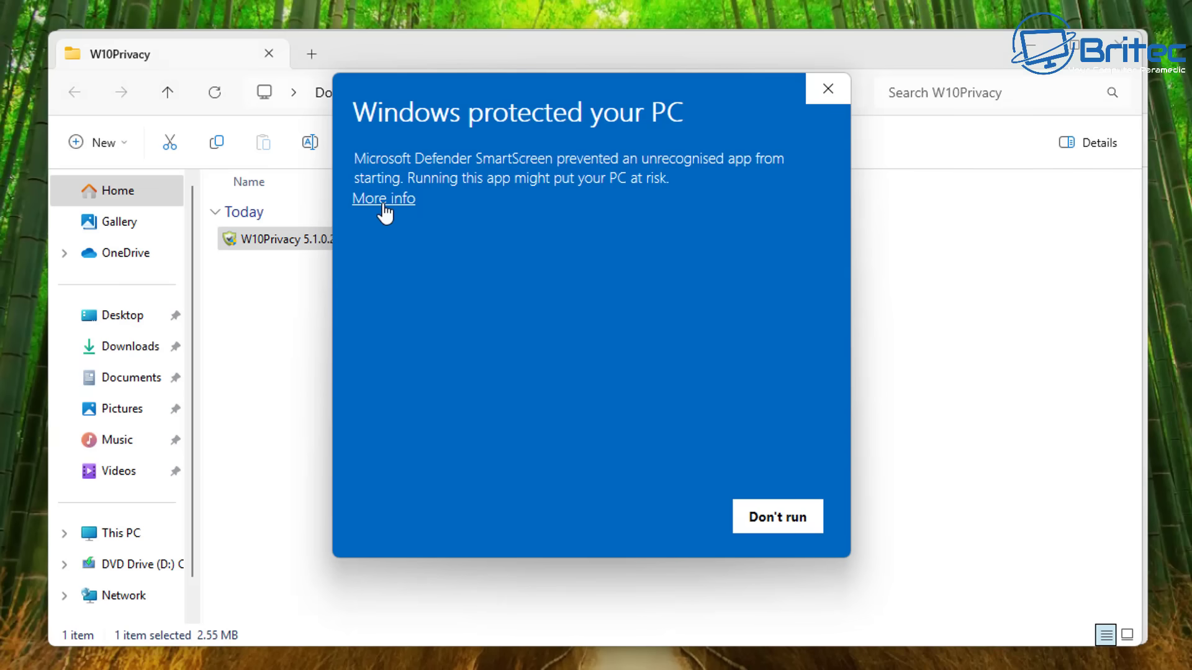
pyautogui.click(383, 202)
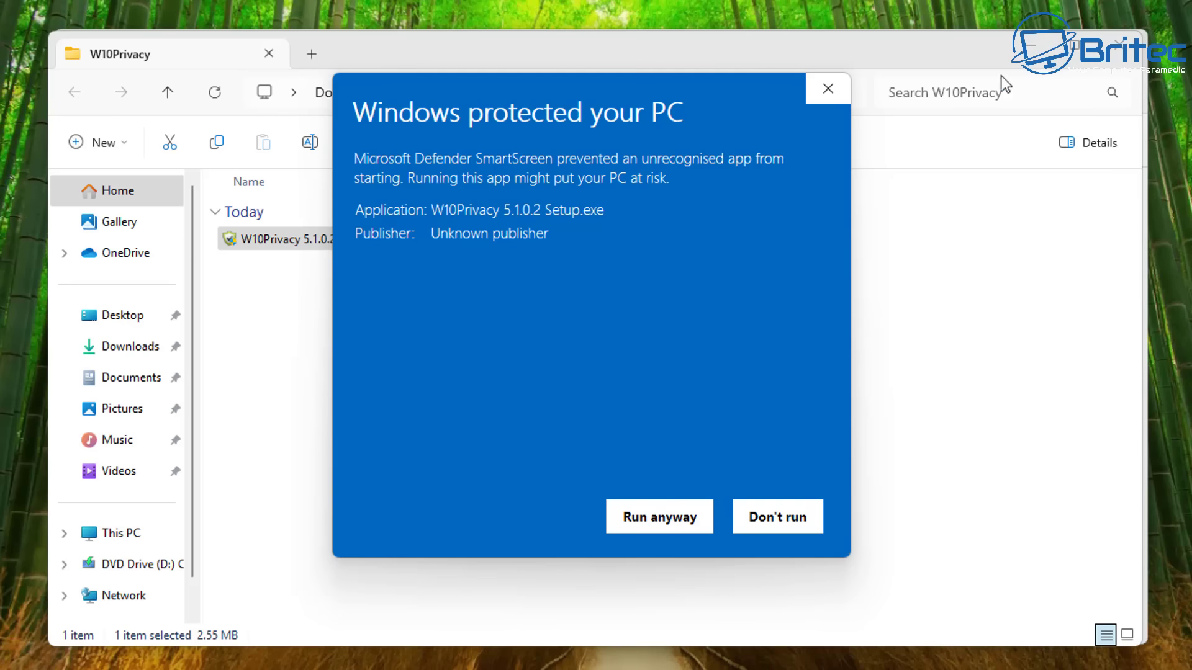
pyautogui.click(661, 519)
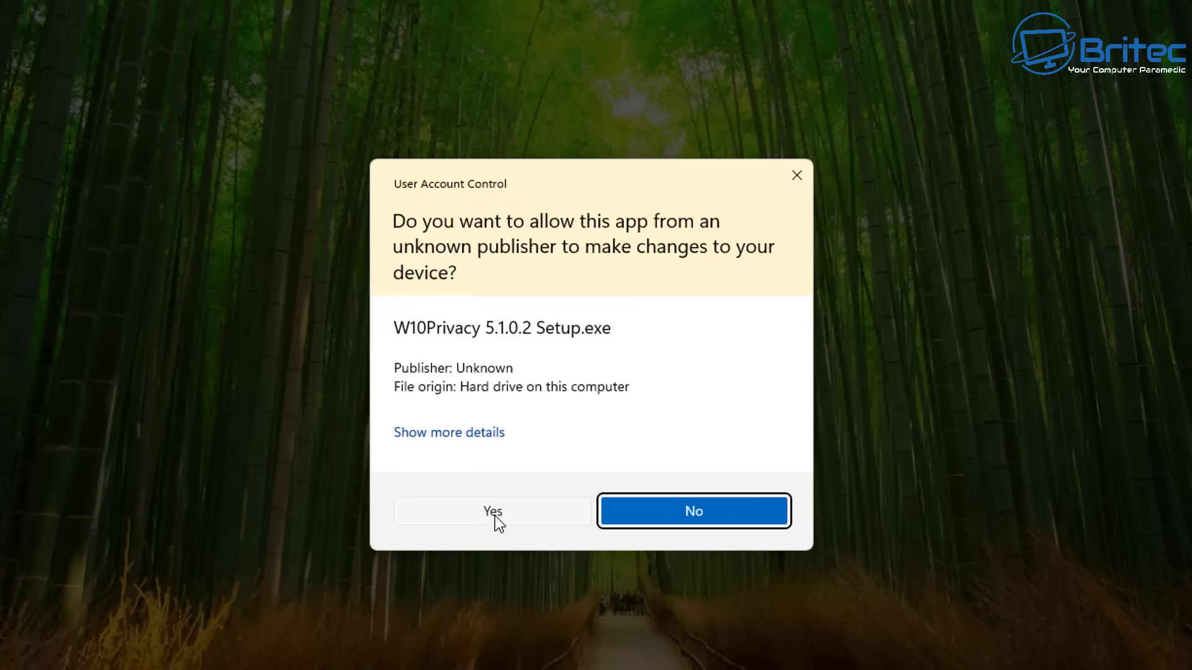
# Install W10Privacy 5.1.0.2 in English, standard mode, to C:\Program Files (x86)\W10Privacy.
pyautogui.click(494, 512)
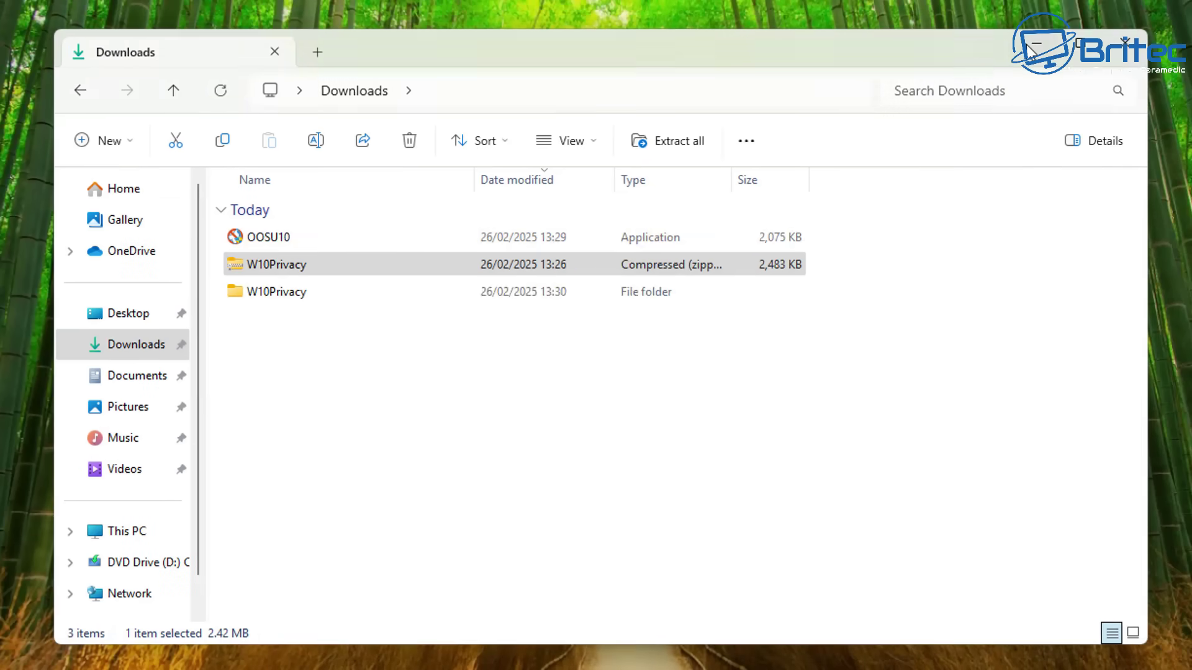
pyautogui.click(1032, 46)
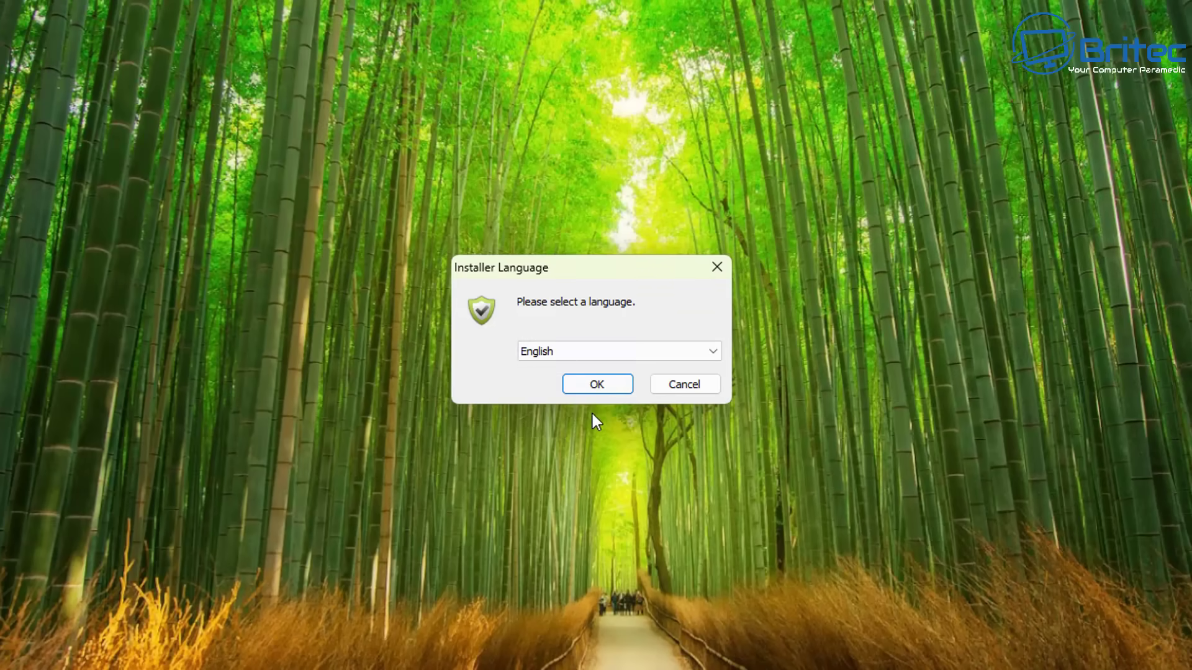
pyautogui.click(600, 388)
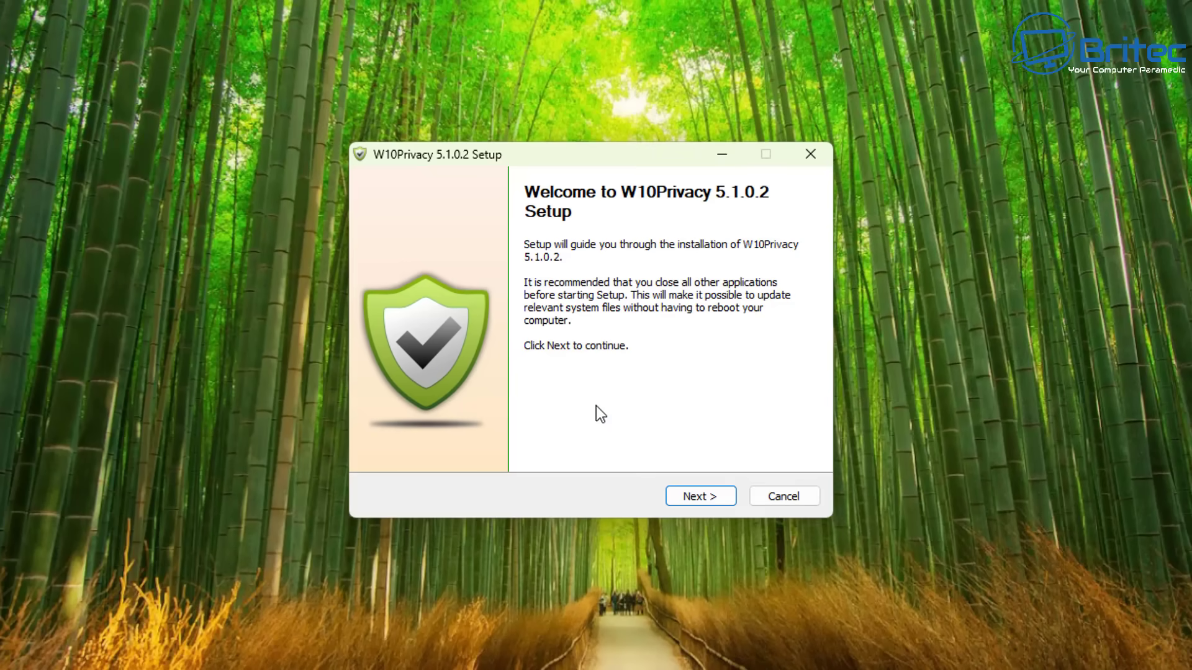
pyautogui.click(705, 501)
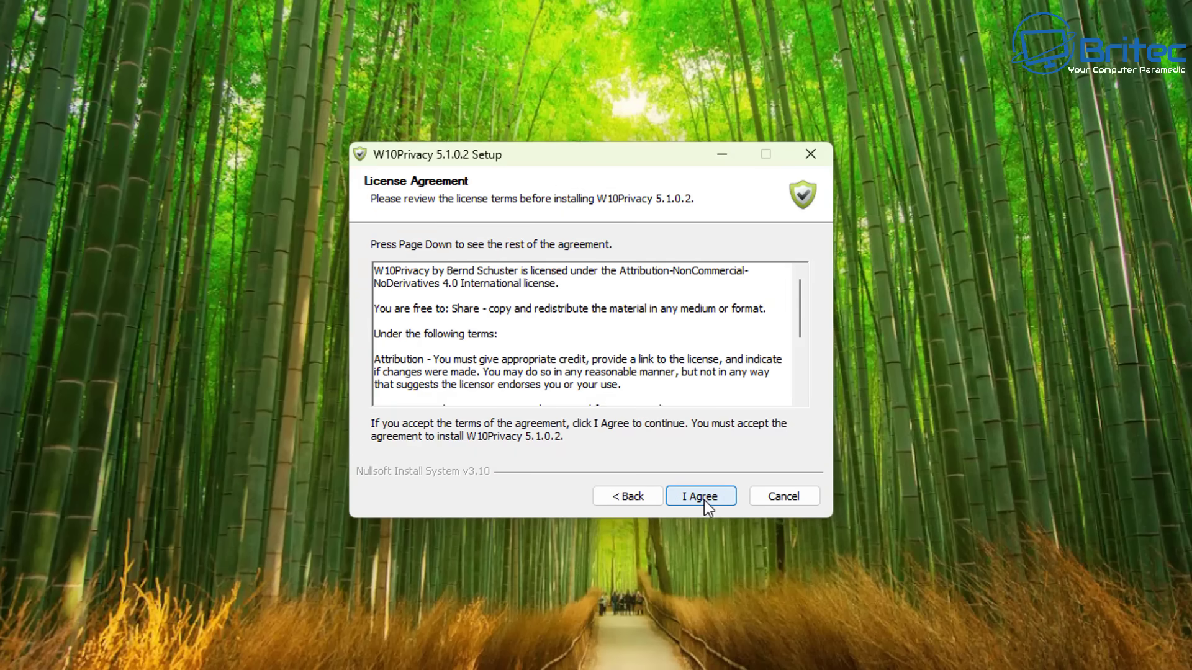
pyautogui.click(704, 501)
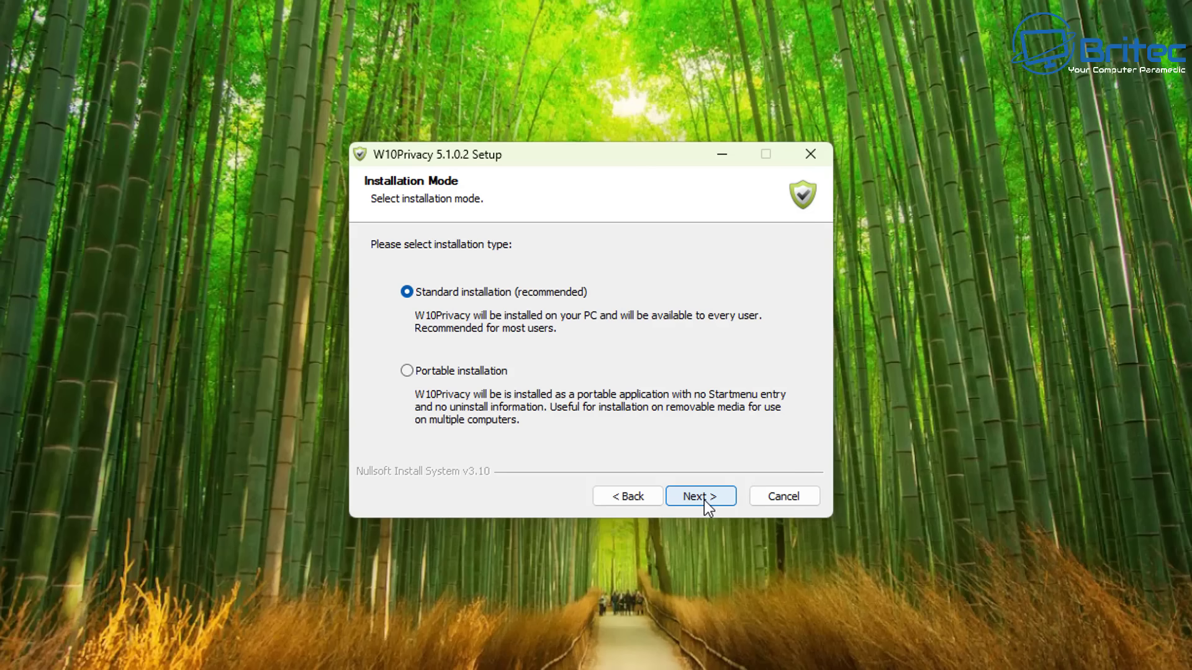
pyautogui.click(705, 500)
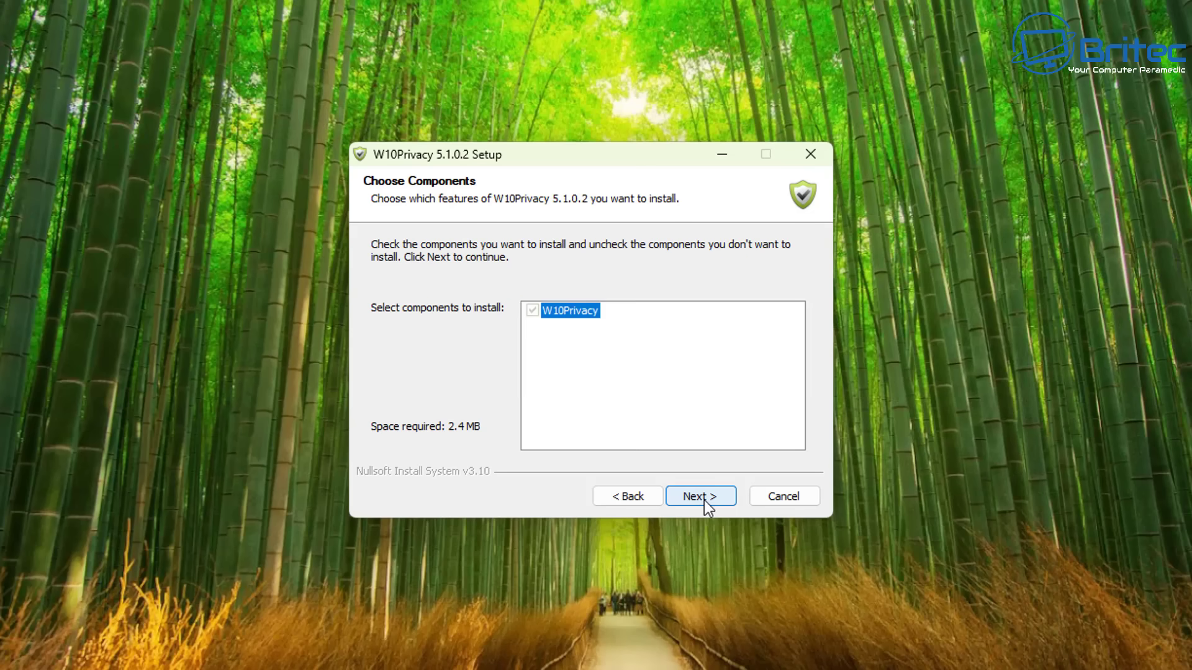
pyautogui.click(705, 500)
pyautogui.click(703, 500)
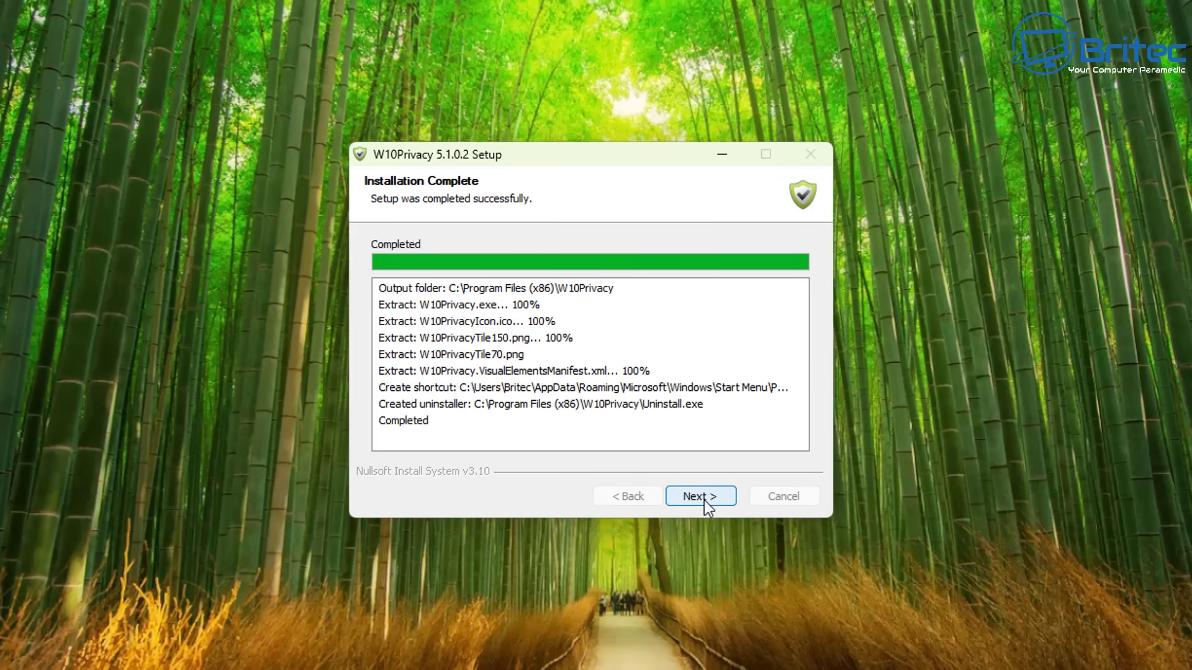
pyautogui.click(704, 500)
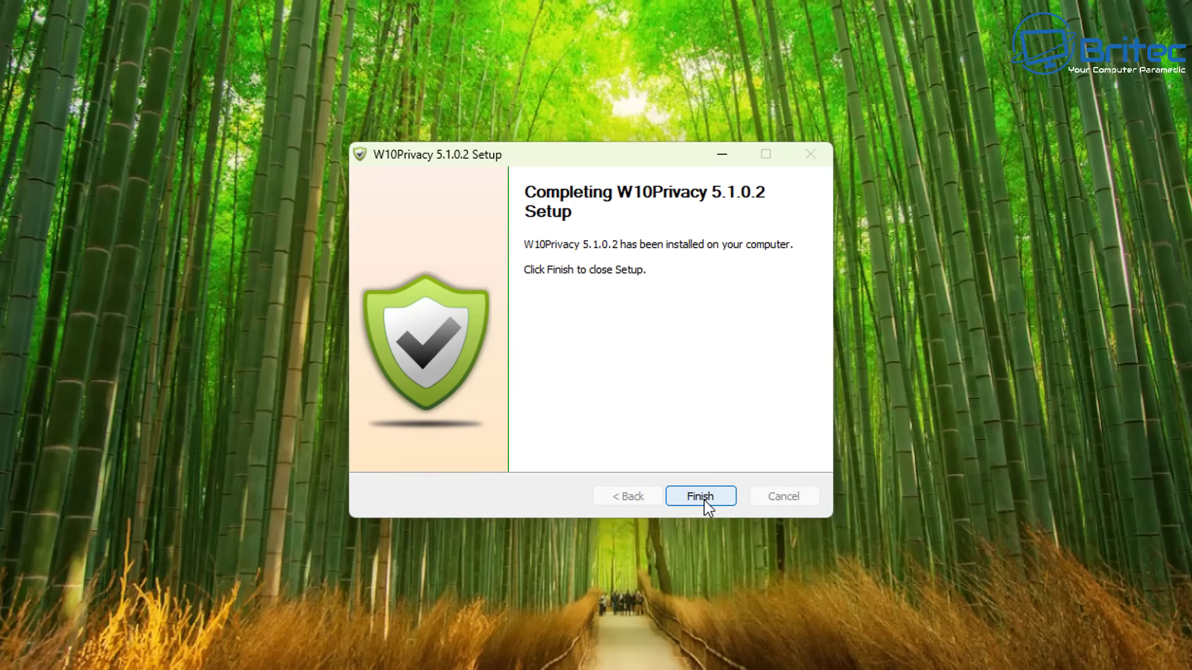
pyautogui.click(700, 497)
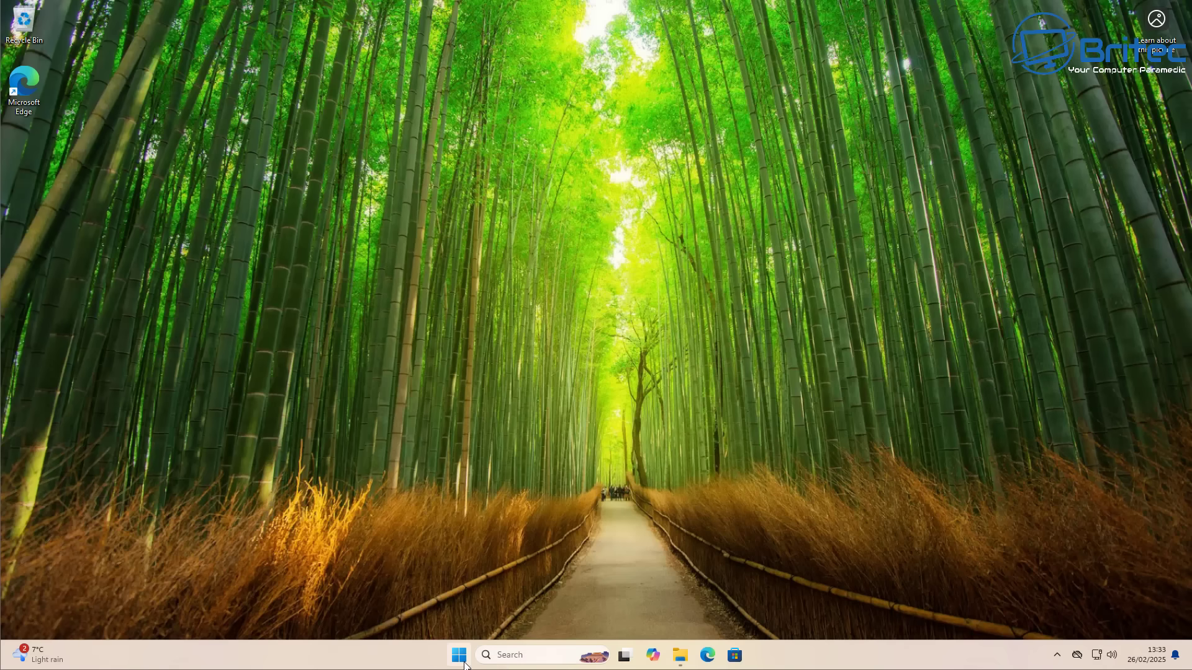
# Start W10Privacy, create a system restore point, and decline checking it.
pyautogui.click(459, 656)
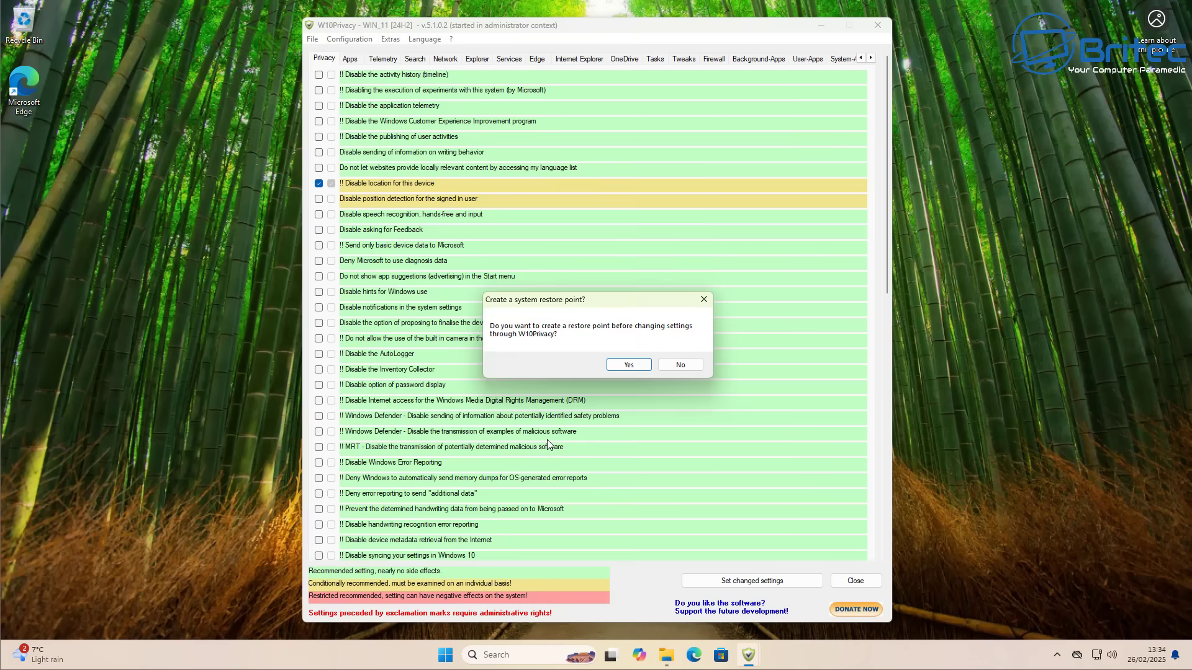
pyautogui.click(629, 365)
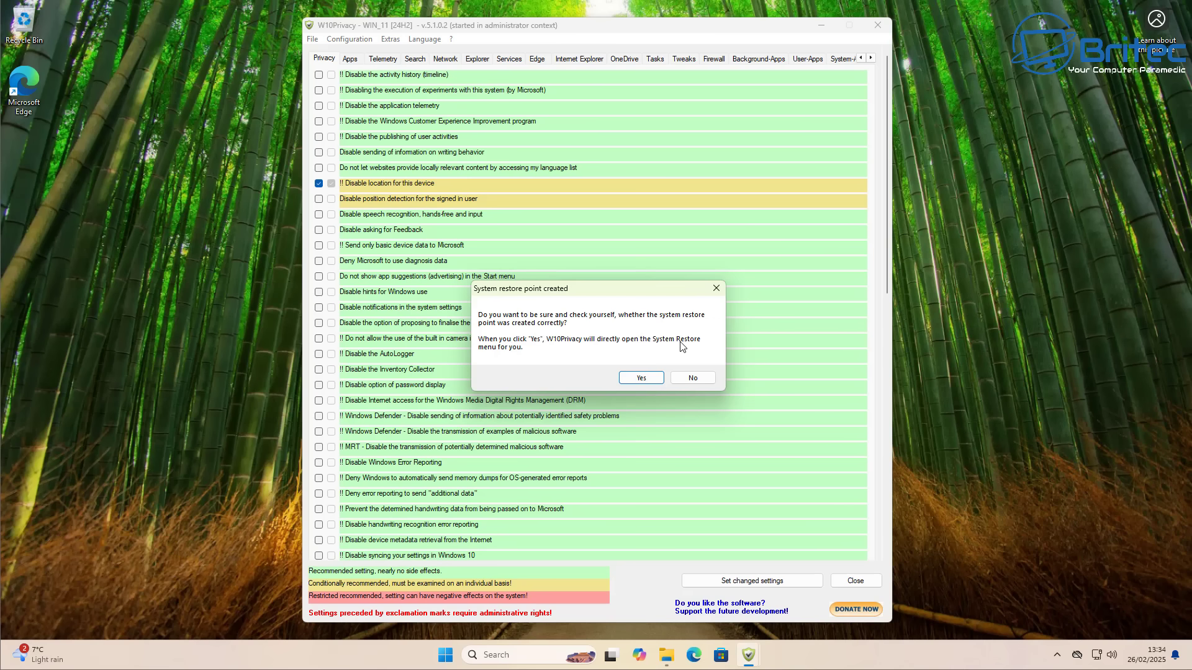
pyautogui.click(692, 378)
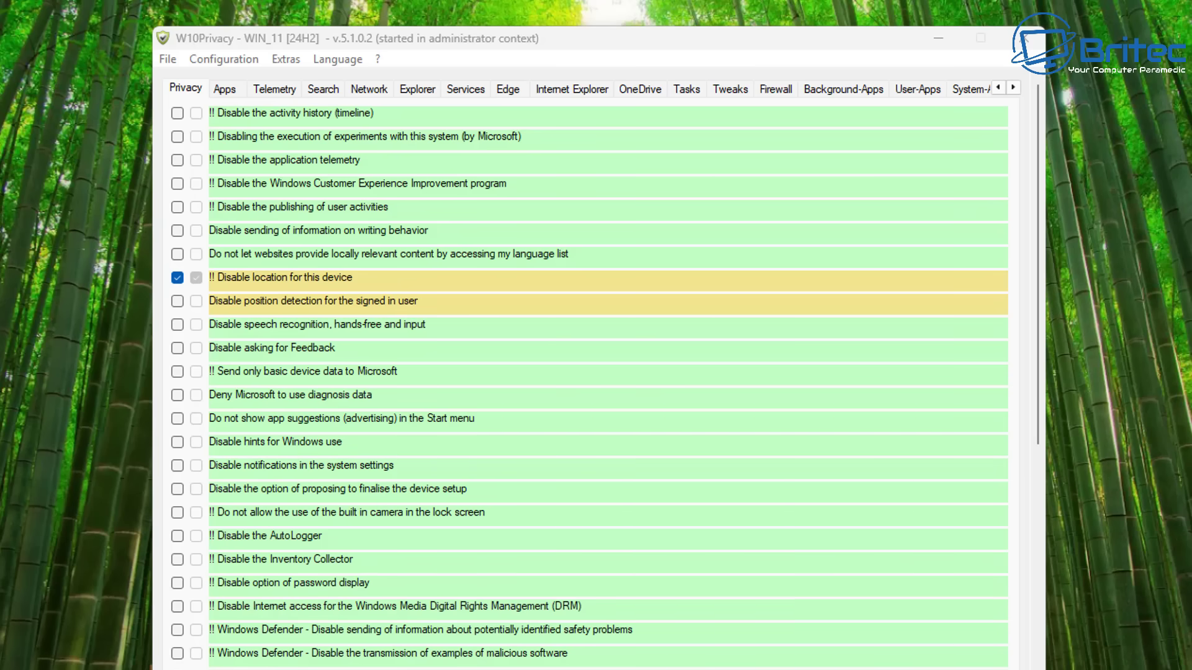
# Tick 'Disable execution of Microsoft experiments' on the Privacy tab.
pyautogui.click(179, 138)
# Tick the language-list, lock-screen camera, password display, Defender reporting, memory-dump and handwriting tweaks.
pyautogui.click(177, 254)
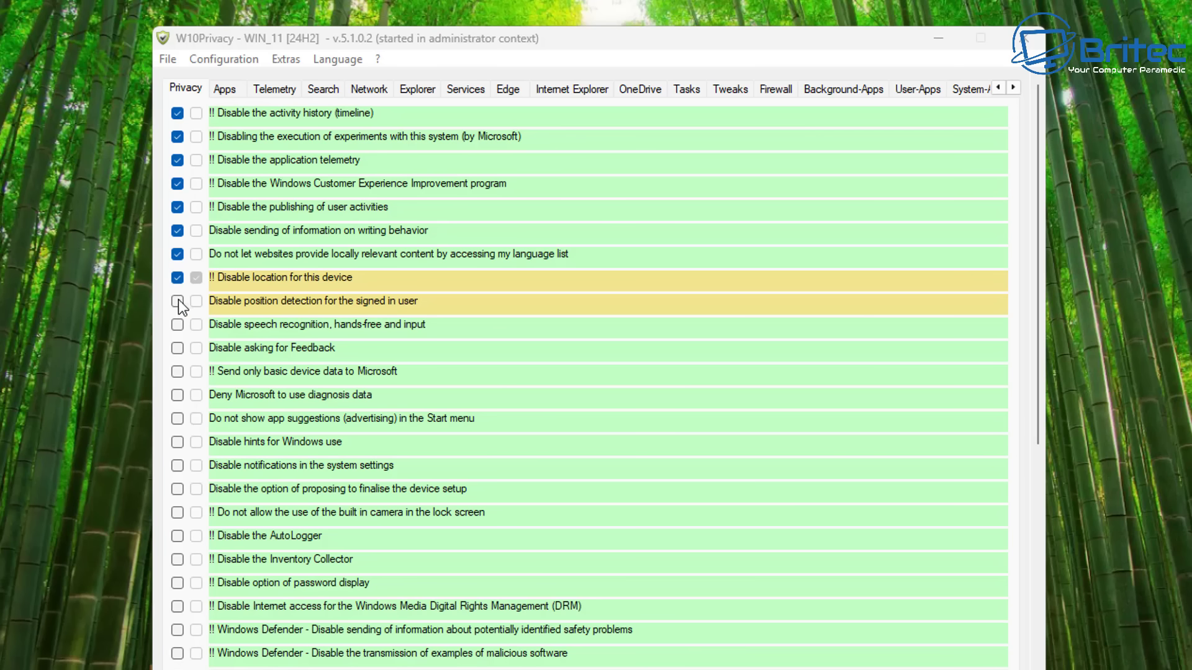
pyautogui.moveTo(284, 300)
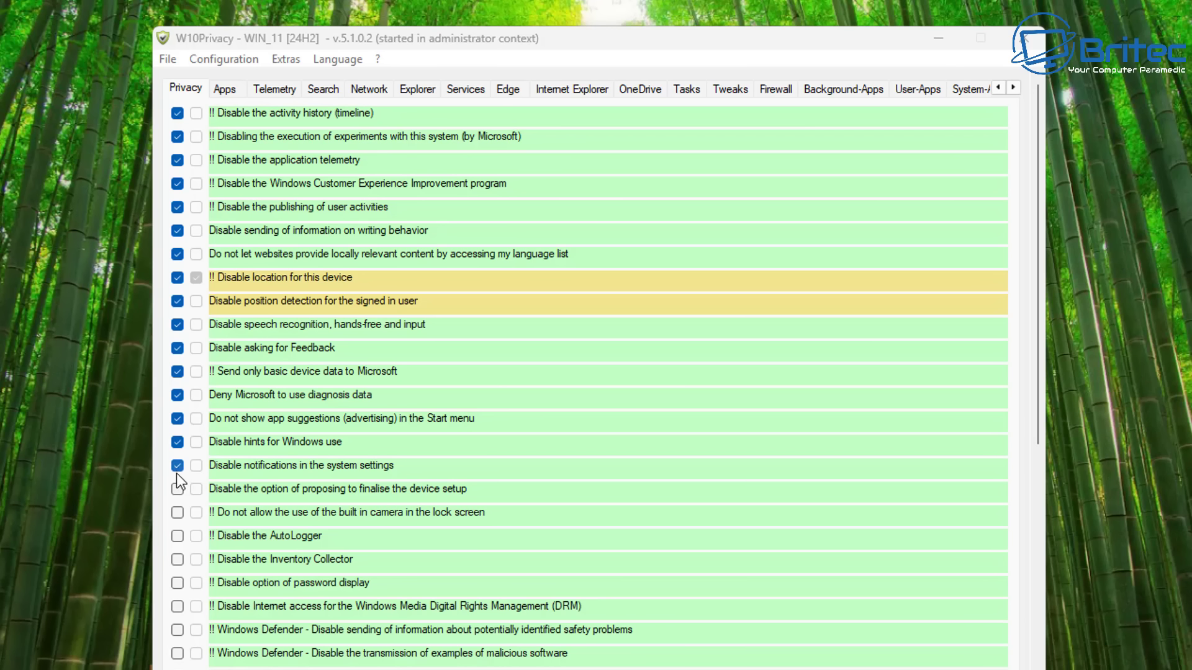
pyautogui.click(177, 513)
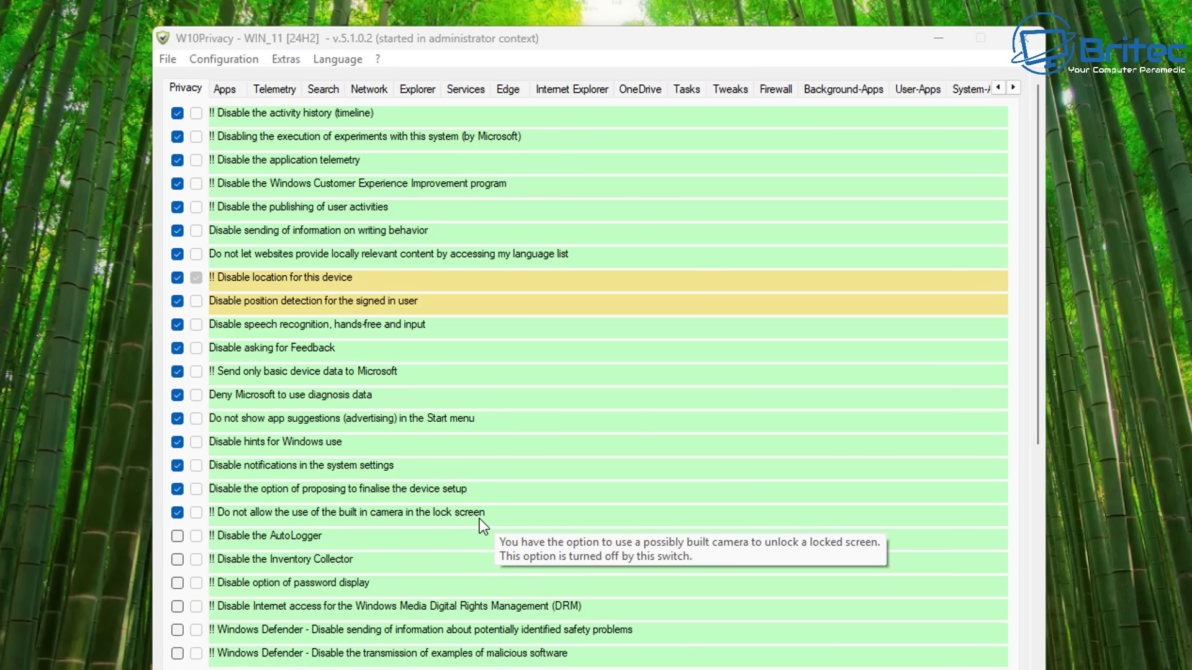
pyautogui.click(176, 583)
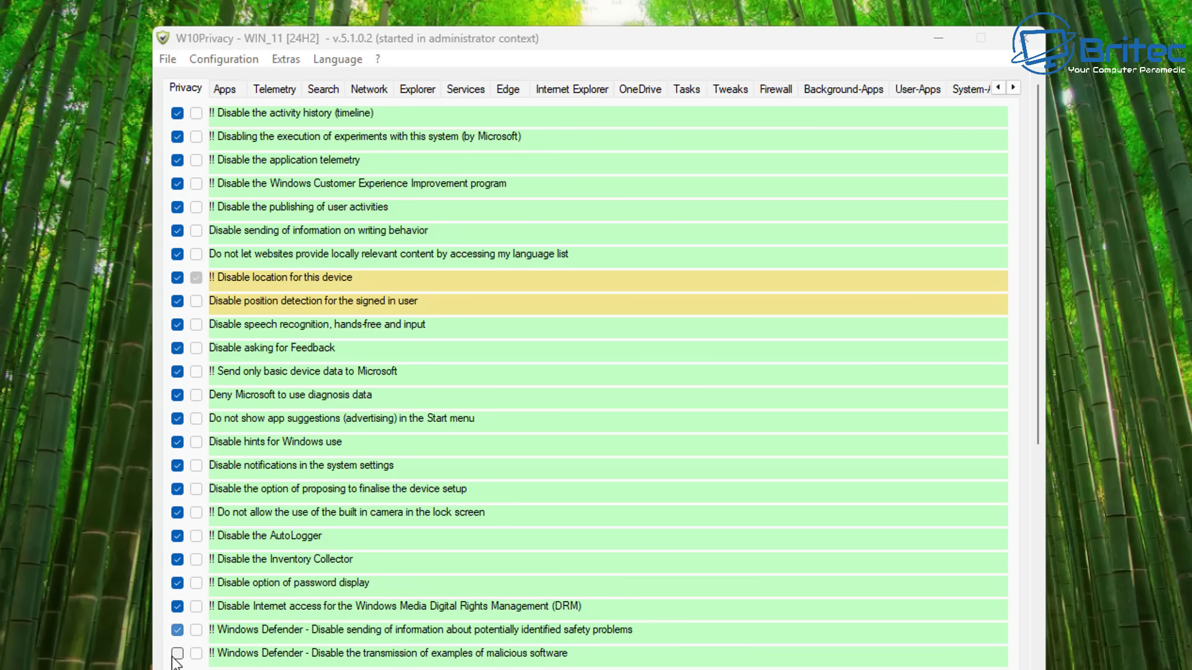
pyautogui.click(177, 630)
pyautogui.click(177, 653)
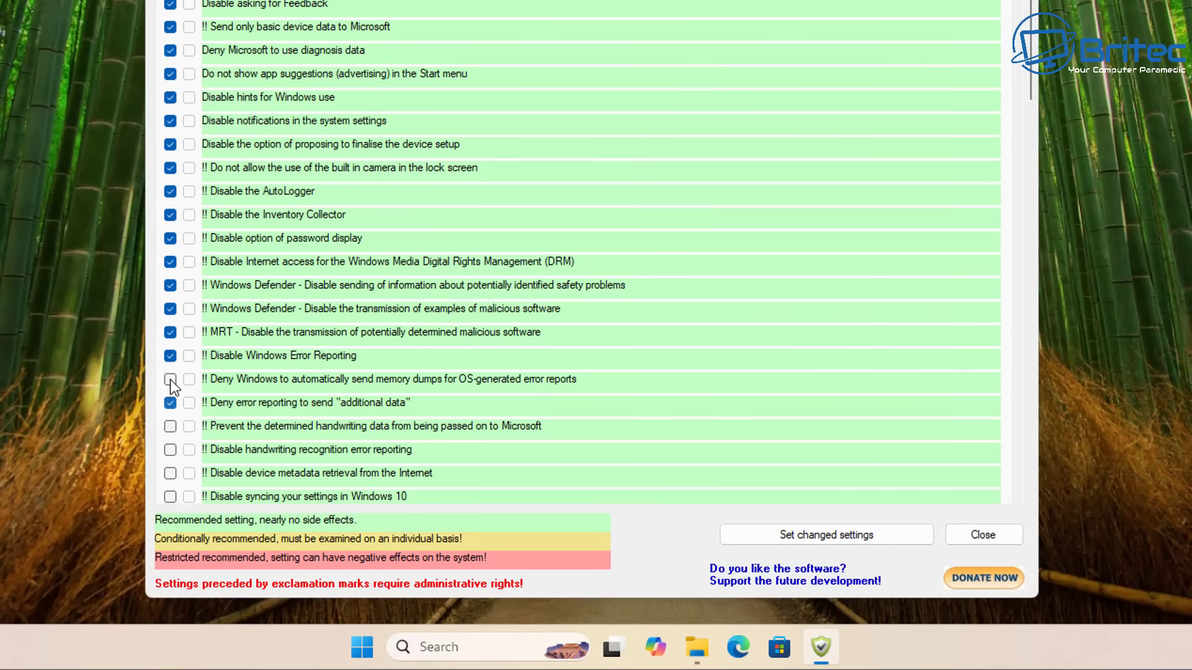
pyautogui.click(170, 378)
pyautogui.click(171, 426)
# Tick diagnostic notifications, clipboard history and sync, Copilot and both Recall tweaks, skipping pagefile deletion.
pyautogui.scroll(-8, 183, 454)
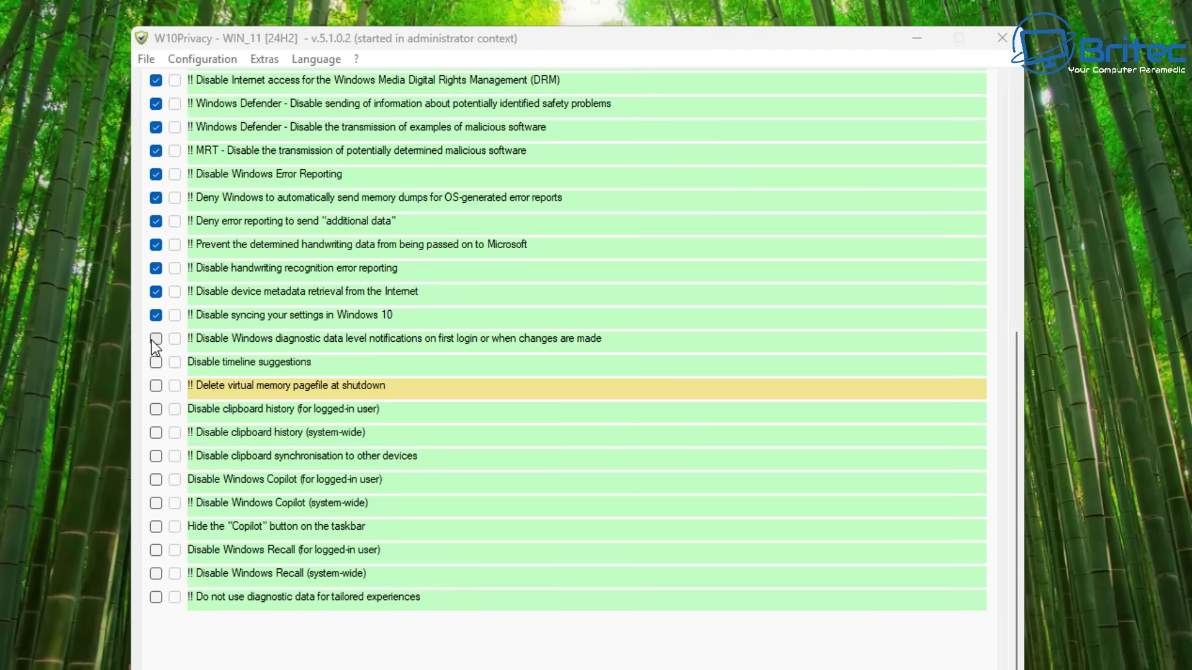
pyautogui.click(155, 339)
pyautogui.moveTo(207, 386)
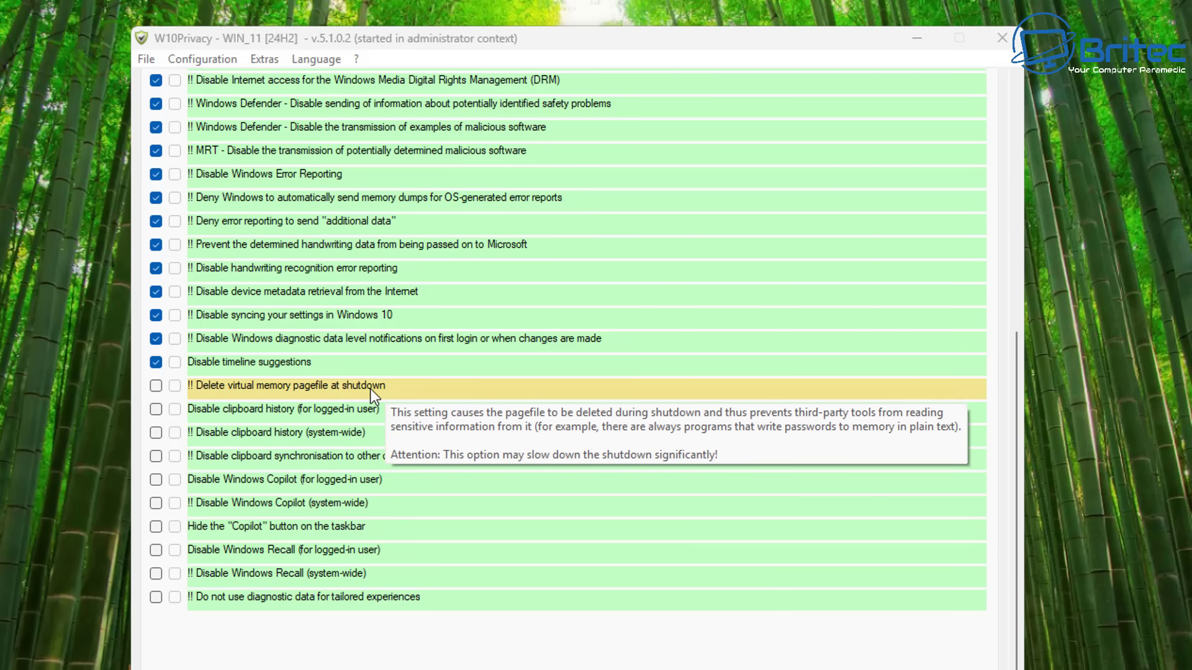
pyautogui.click(156, 432)
pyautogui.click(156, 456)
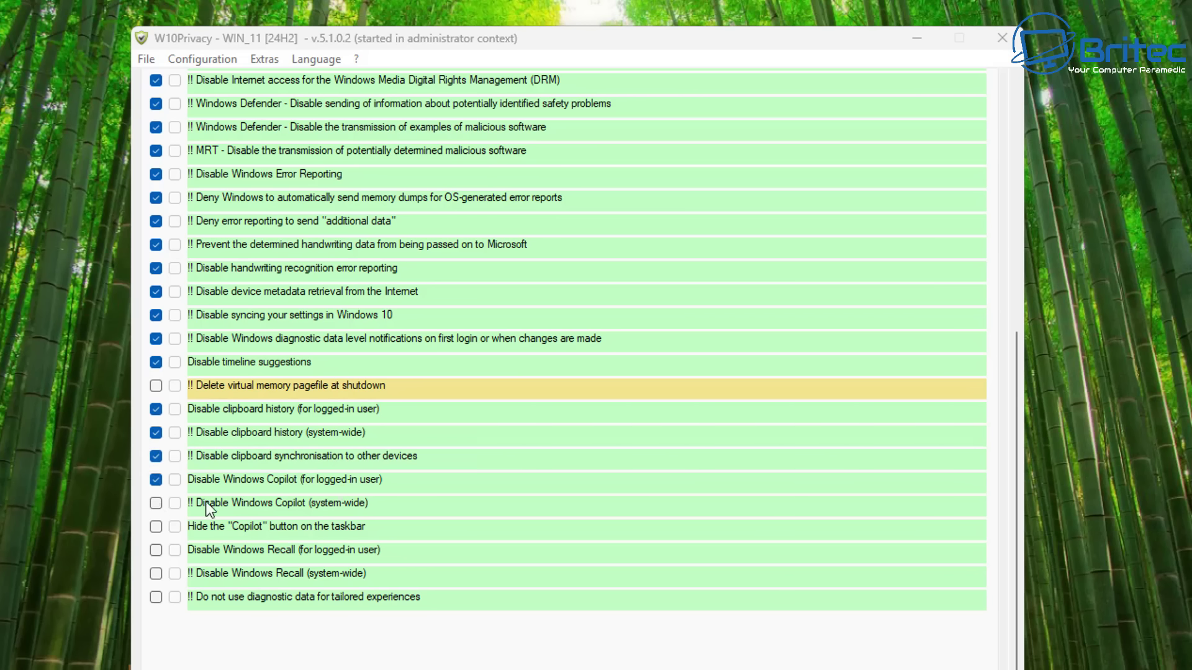
pyautogui.click(155, 503)
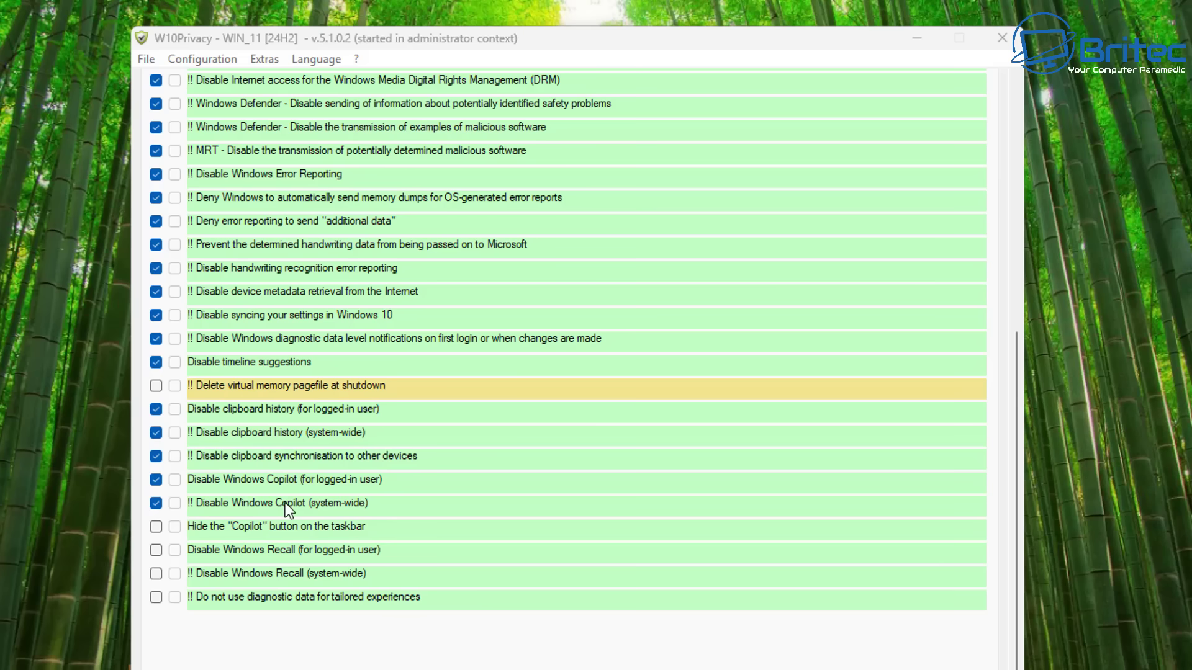
pyautogui.click(156, 550)
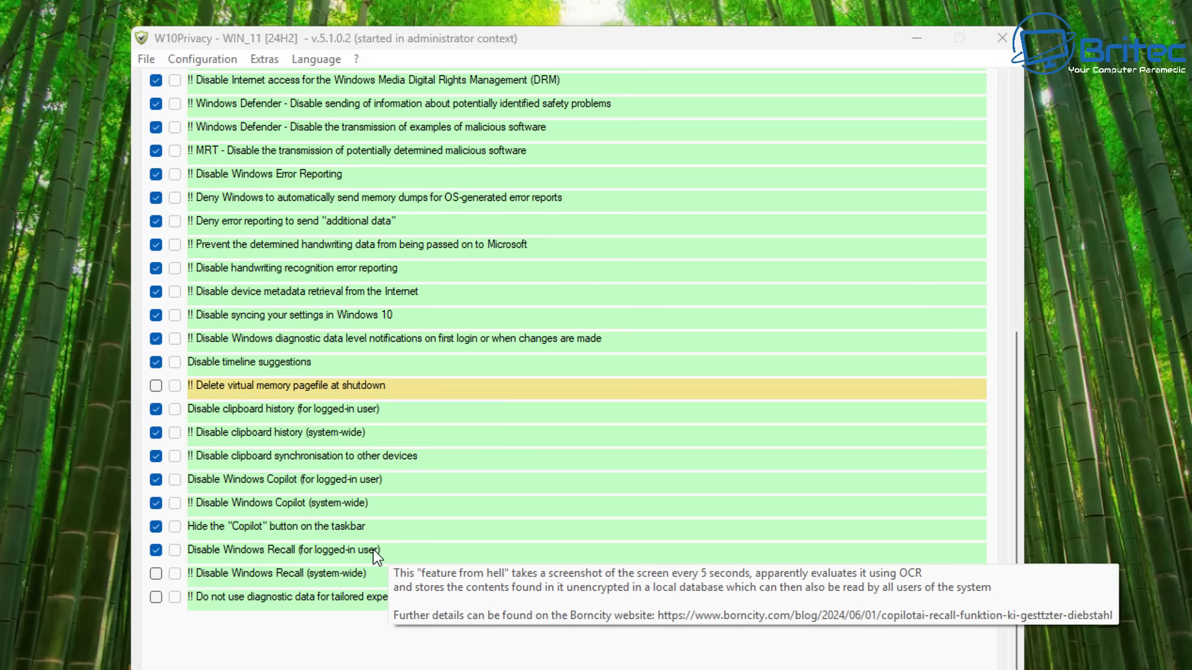
pyautogui.click(155, 574)
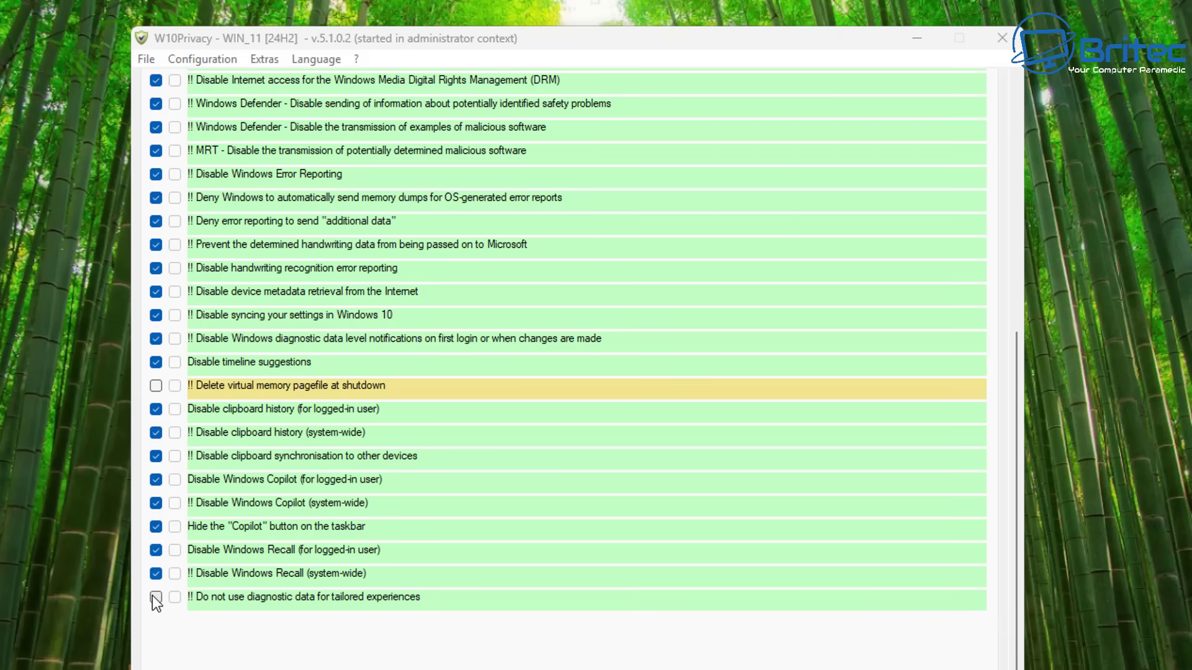
pyautogui.scroll(3, 331, 591)
pyautogui.scroll(5, 330, 583)
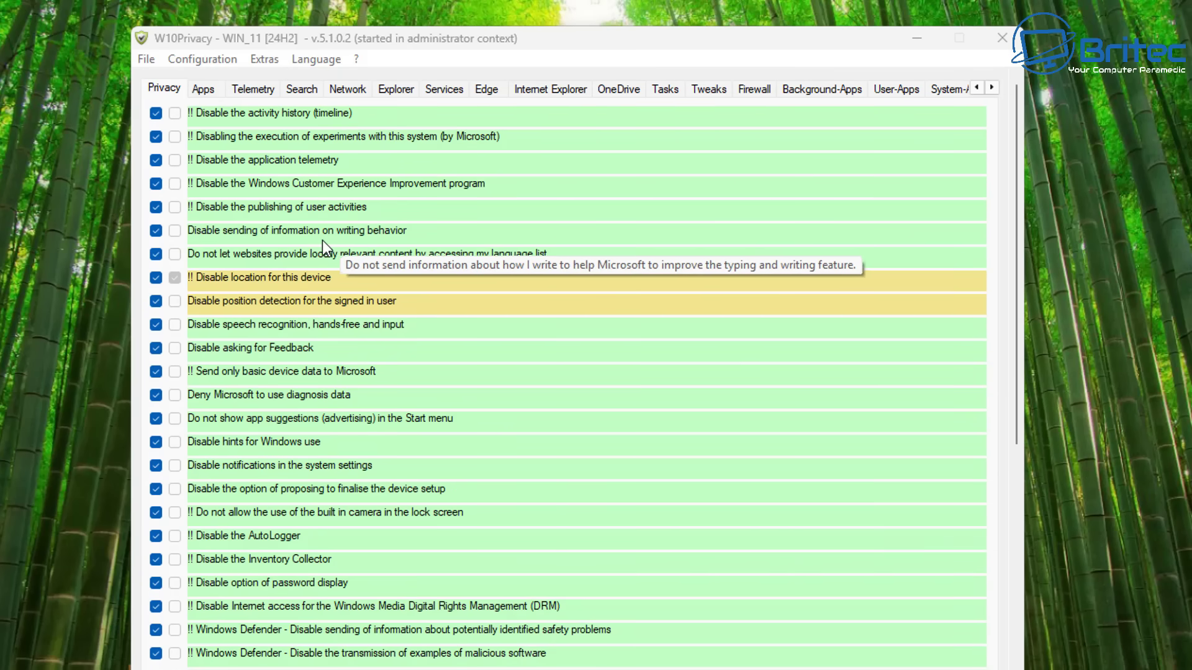
# On the Apps tab, disable the advertising ID, non-coupled device access, app-start tracing and localization access.
pyautogui.click(198, 92)
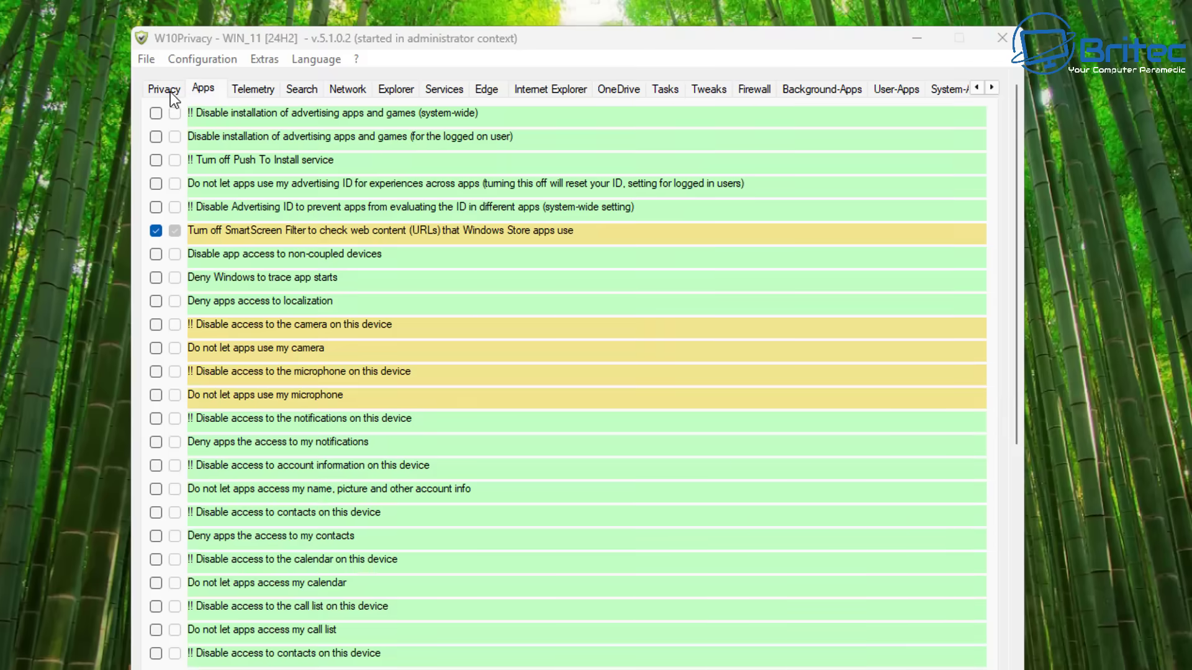
pyautogui.click(164, 90)
pyautogui.click(192, 94)
pyautogui.click(151, 185)
pyautogui.click(156, 207)
pyautogui.click(154, 255)
pyautogui.click(156, 279)
pyautogui.click(155, 303)
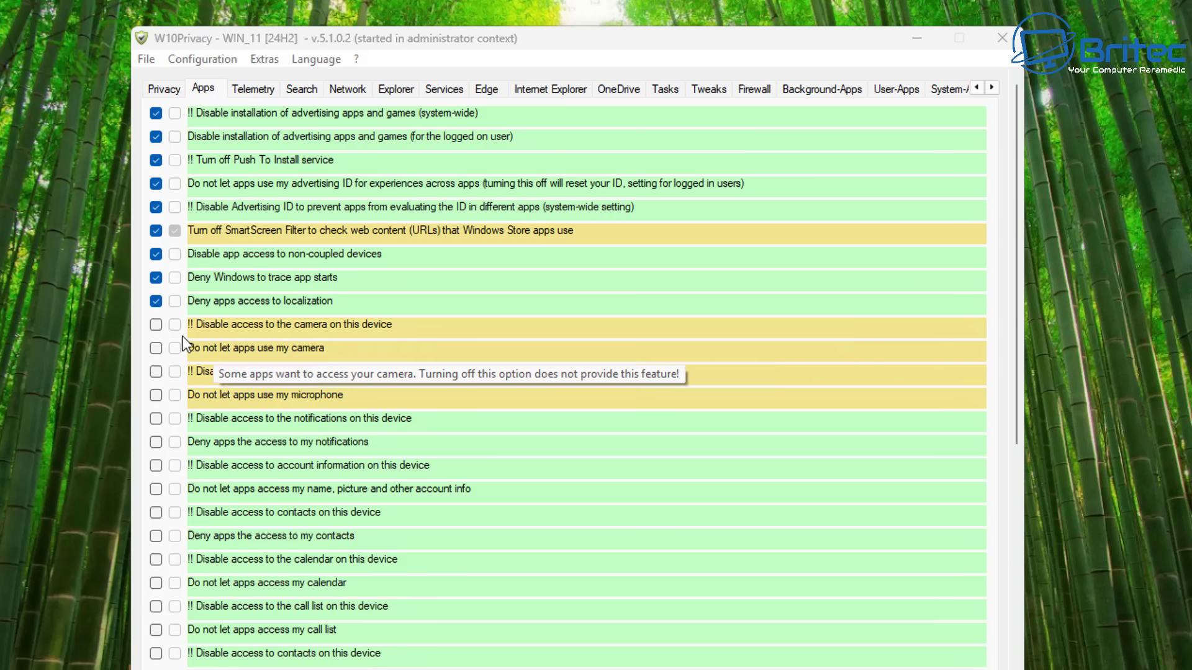
# Deny apps notification, account info, name-and-picture and contacts access, leaving camera access allowed.
pyautogui.click(156, 325)
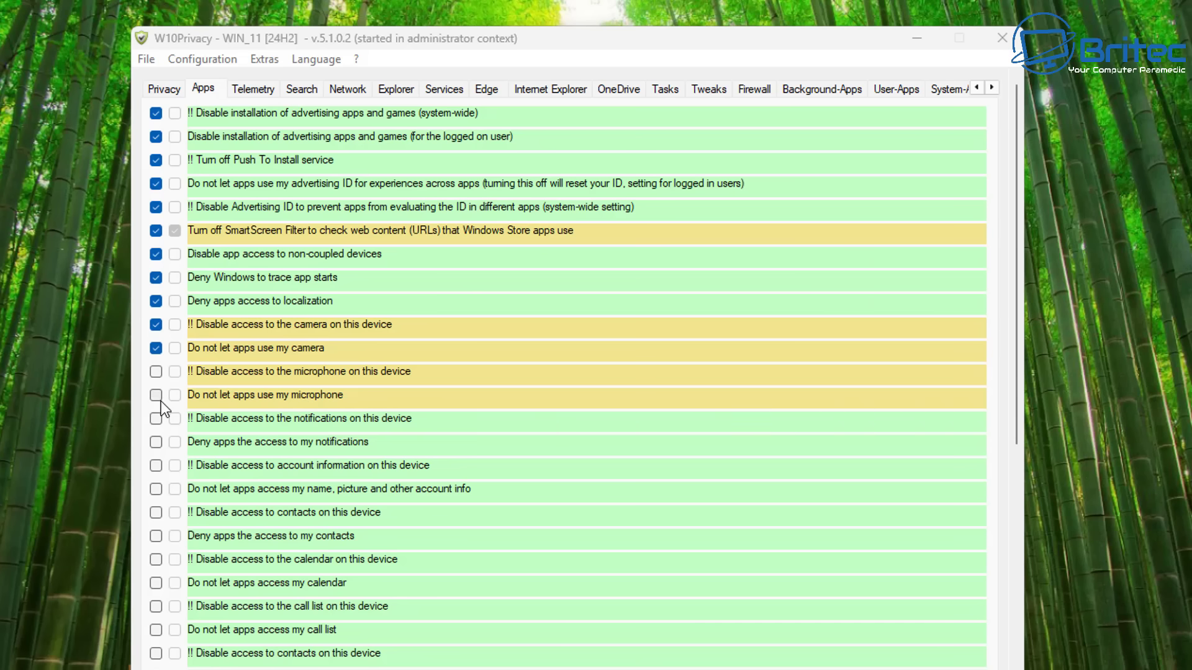
pyautogui.click(155, 324)
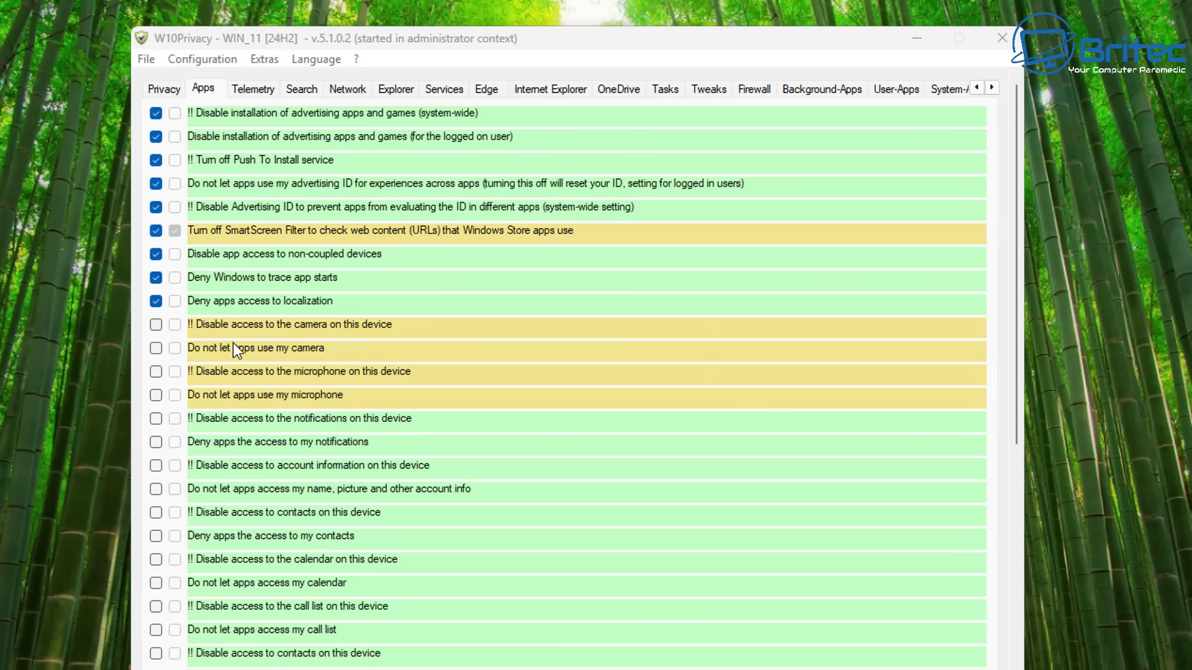
pyautogui.click(153, 419)
pyautogui.click(154, 467)
pyautogui.click(155, 490)
pyautogui.click(156, 512)
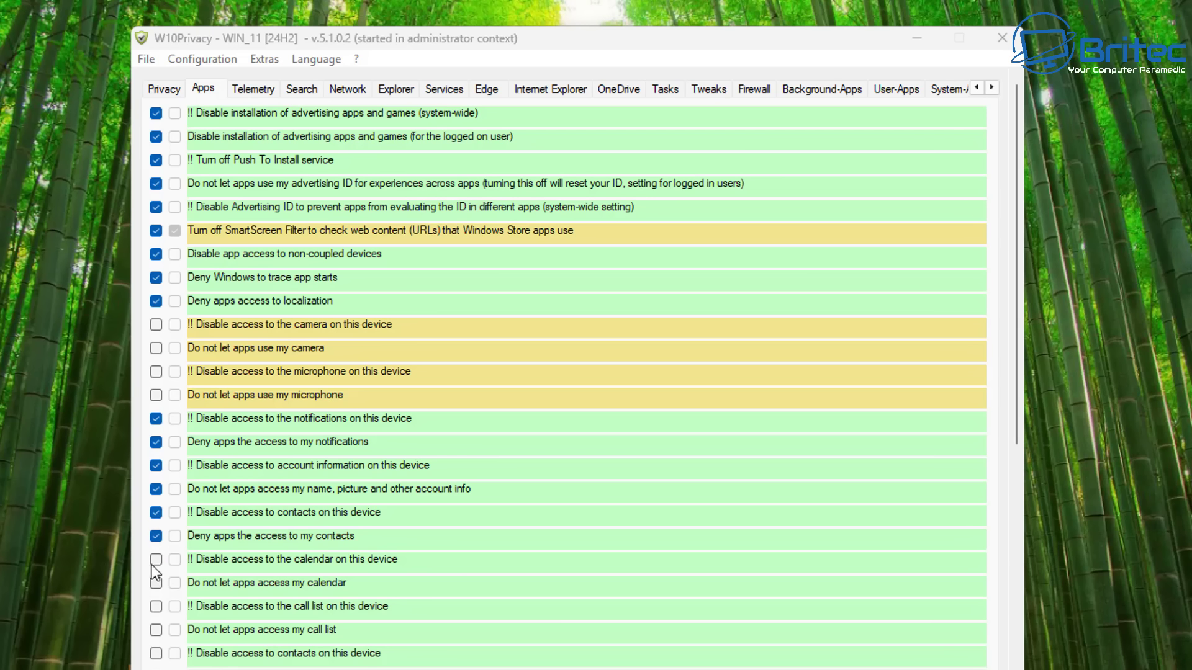
# Restrict app access to calendar, call list, contacts, diagnosis data, background running, documents and pictures.
pyautogui.click(156, 606)
pyautogui.click(156, 630)
pyautogui.click(156, 653)
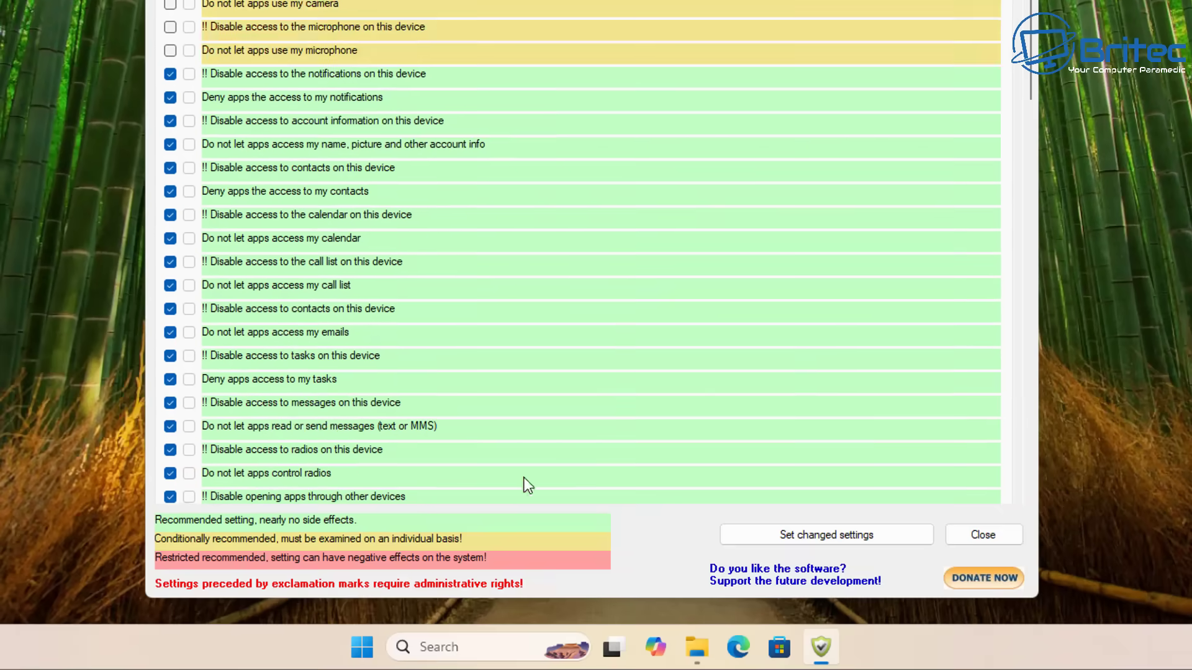
pyautogui.scroll(-3, 526, 484)
pyautogui.click(170, 310)
pyautogui.click(170, 333)
pyautogui.click(170, 356)
pyautogui.click(170, 380)
pyautogui.click(170, 403)
pyautogui.click(170, 427)
pyautogui.click(170, 451)
# Further down, restrict app access to the file system, voice activation and diagnostic information.
pyautogui.scroll(-3, 170, 338)
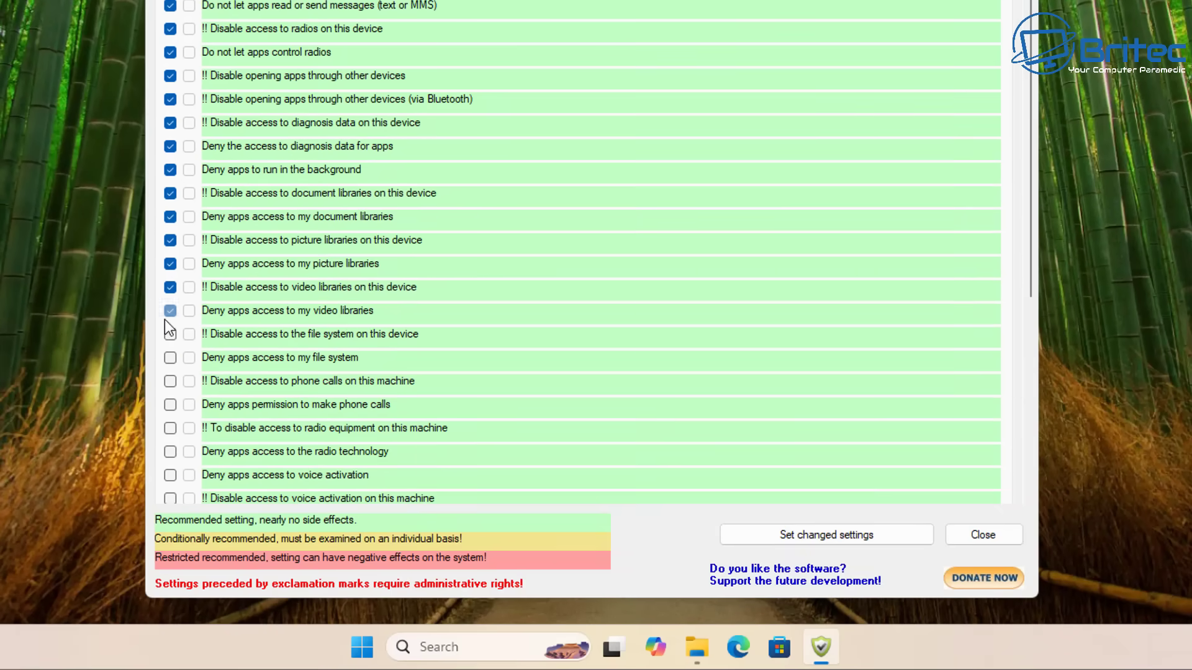
pyautogui.scroll(-2, 168, 348)
pyautogui.click(170, 370)
pyautogui.click(170, 394)
pyautogui.click(170, 417)
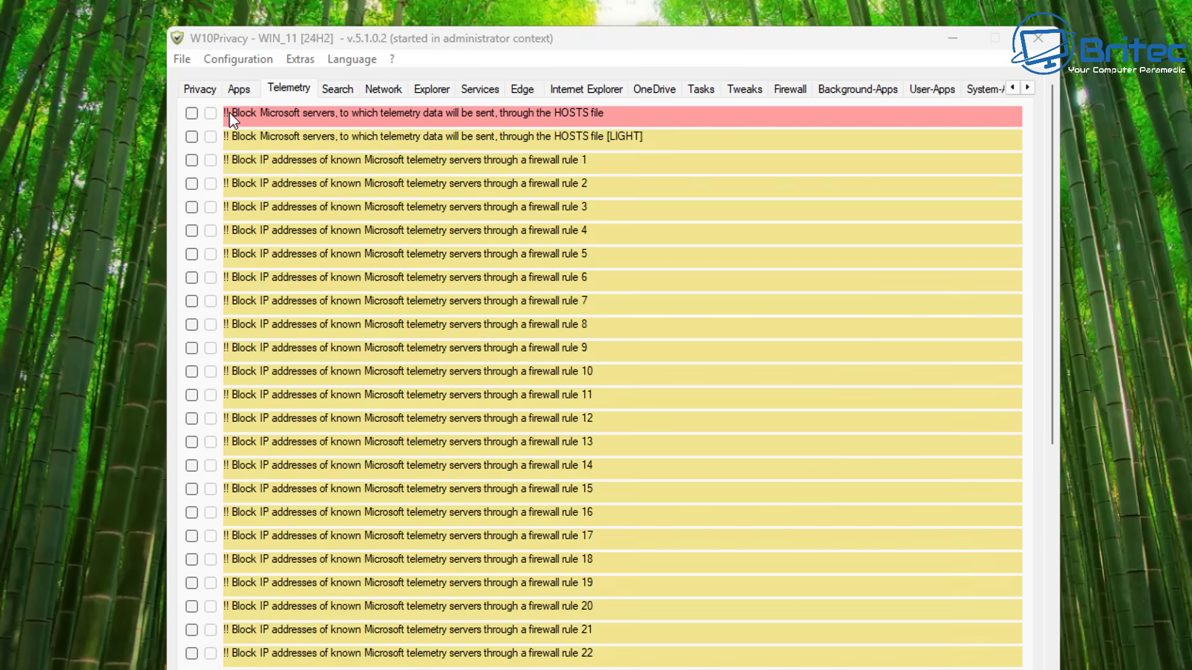
pyautogui.moveTo(305, 117)
# Tick the eight Telemetry firewall rules that block Microsoft telemetry servers.
pyautogui.click(191, 160)
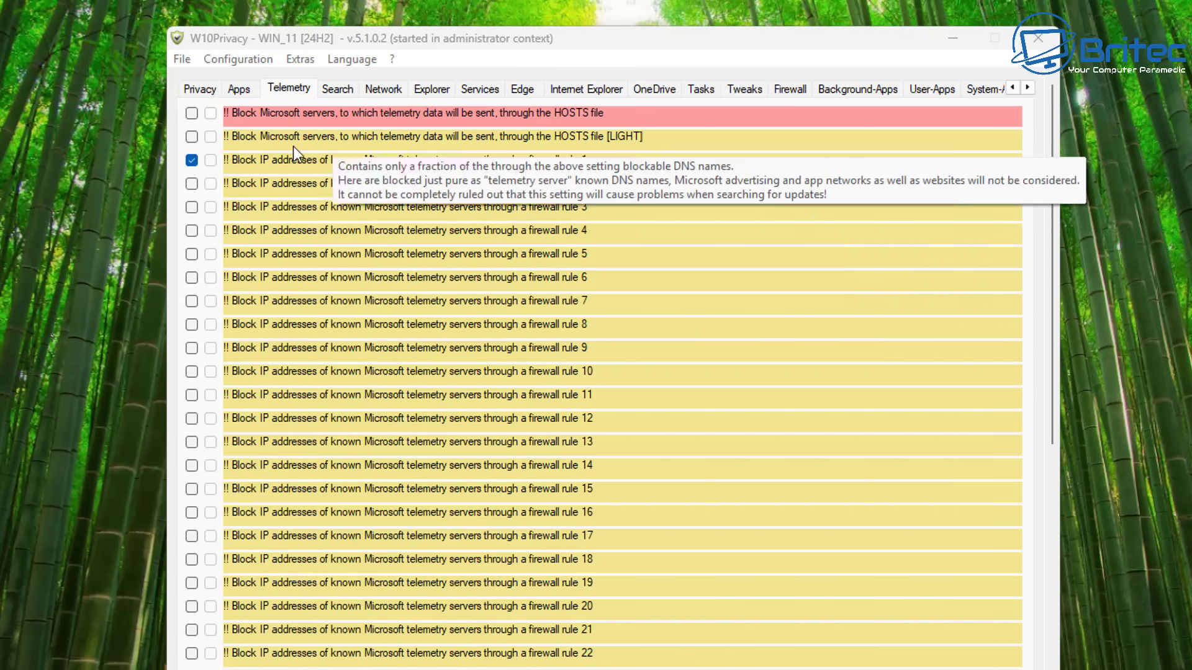
pyautogui.click(191, 136)
pyautogui.click(191, 183)
pyautogui.click(192, 207)
pyautogui.click(192, 230)
pyautogui.click(192, 254)
pyautogui.click(191, 277)
pyautogui.click(191, 301)
# On Search, disable suggestion data collection, Cortana location, web results, Bing suggestions and cloud search.
pyautogui.click(336, 88)
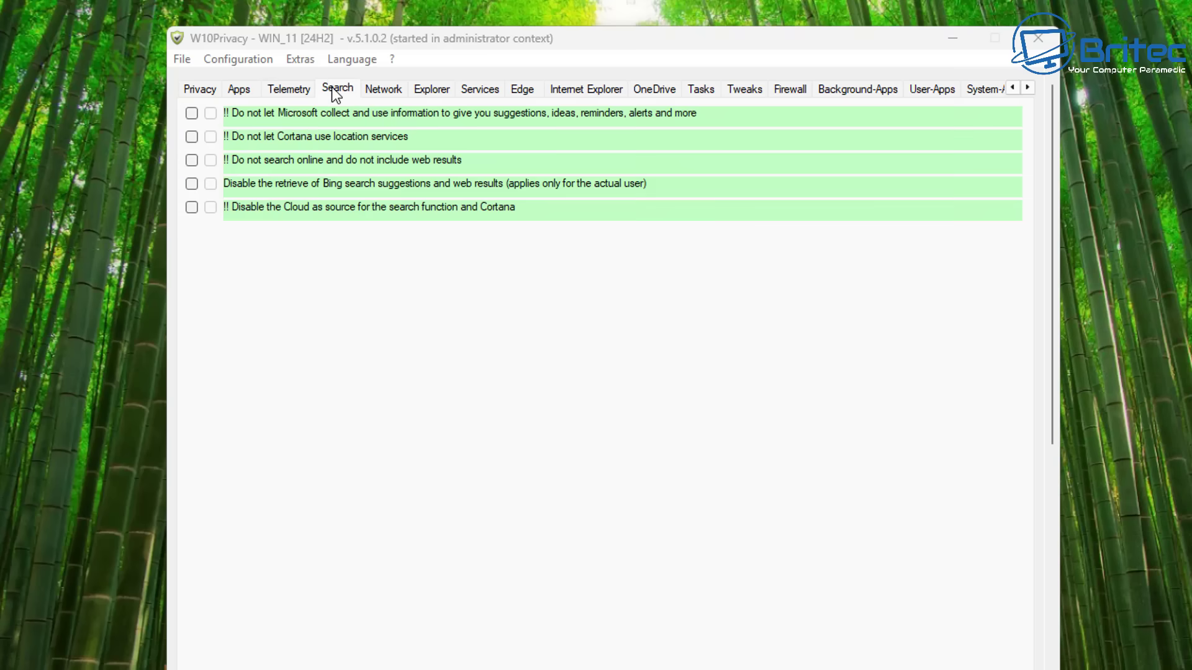
pyautogui.click(191, 113)
pyautogui.click(191, 136)
pyautogui.click(191, 160)
pyautogui.click(191, 183)
pyautogui.click(191, 207)
# Enable six Explorer privacy tweaks.
pyautogui.click(383, 89)
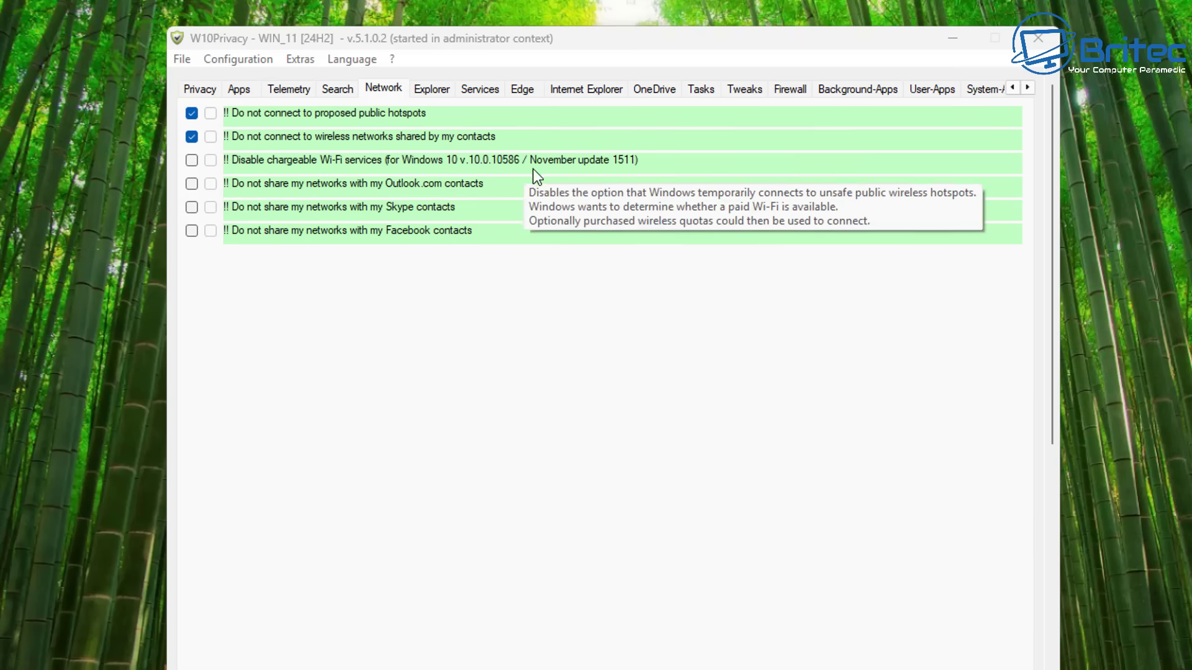
pyautogui.click(432, 88)
pyautogui.click(191, 301)
pyautogui.click(191, 324)
pyautogui.click(191, 395)
pyautogui.click(191, 442)
pyautogui.click(191, 489)
pyautogui.click(192, 560)
# Disable the Windows Search, edgeupdate, edgeupdatem and retail demo services.
pyautogui.click(480, 88)
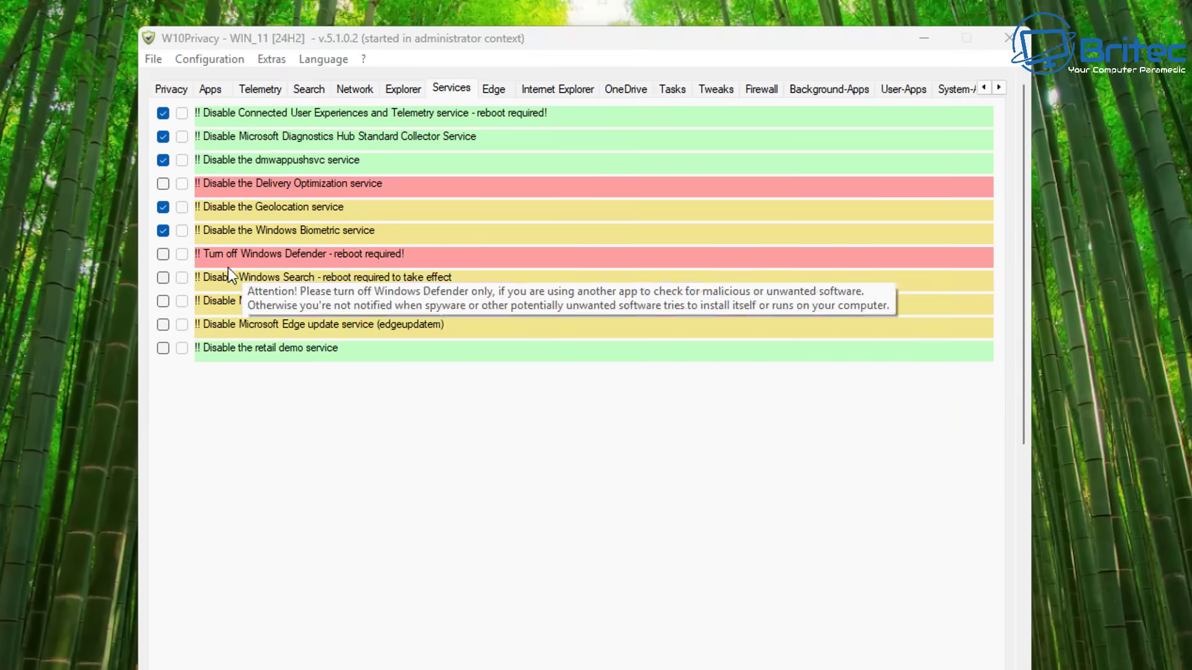
pyautogui.click(229, 277)
pyautogui.click(228, 300)
pyautogui.click(229, 324)
pyautogui.click(228, 347)
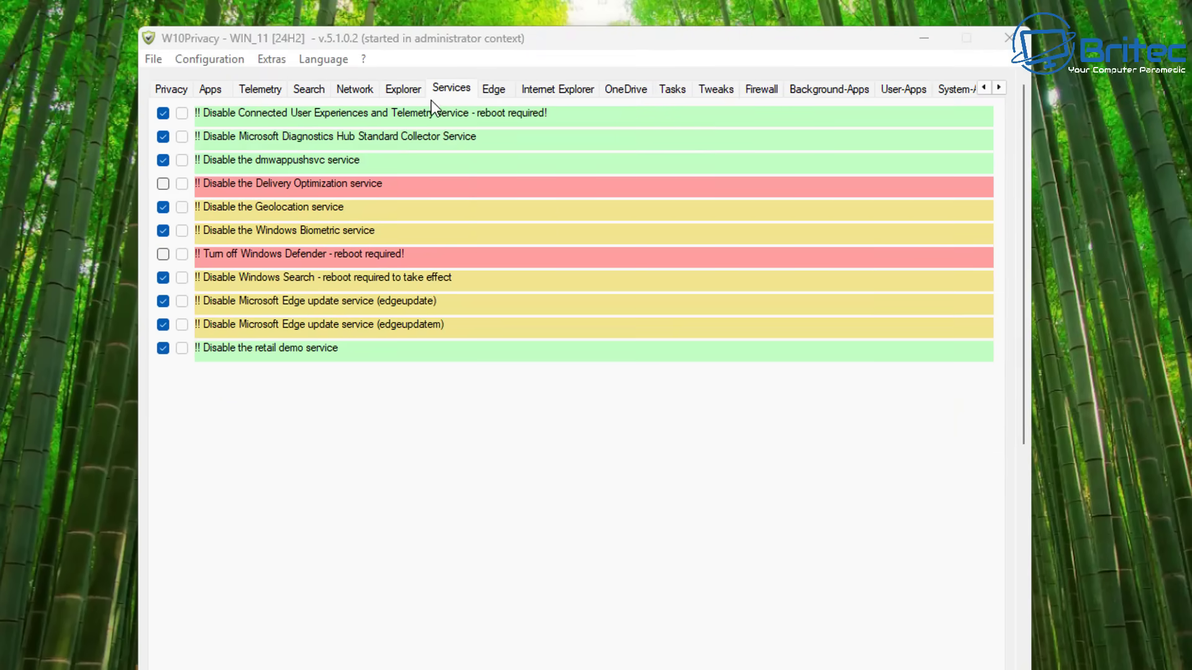
pyautogui.click(494, 90)
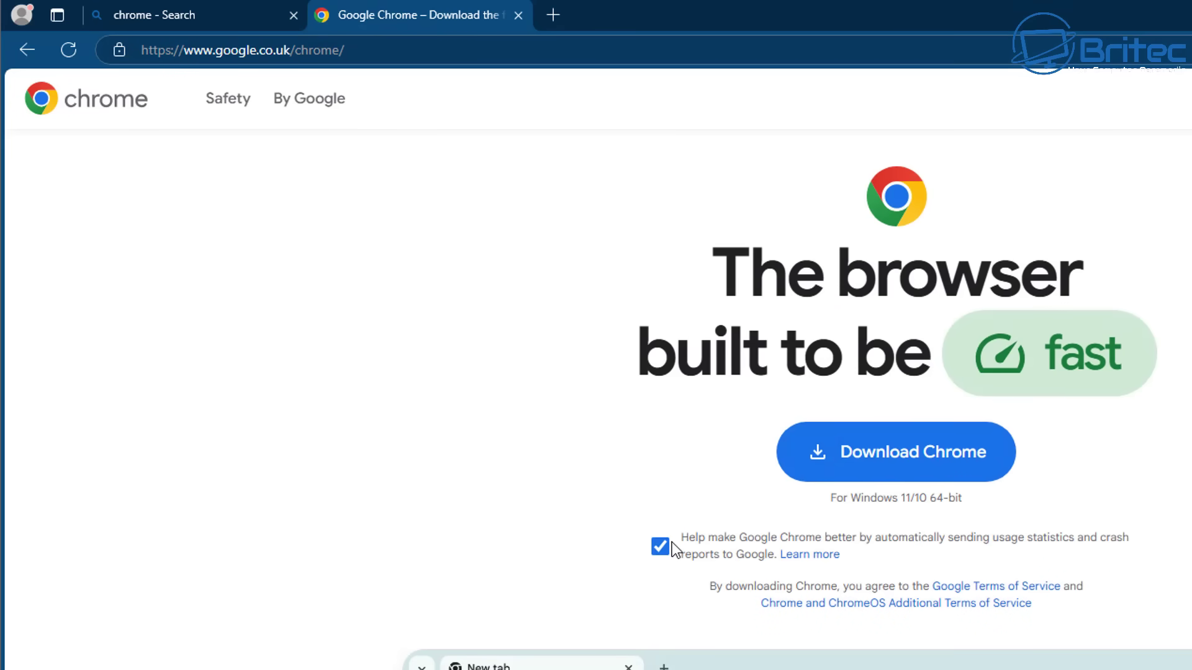
# Download the Chrome installer without usage statistics, run it and approve its UAC prompt.
pyautogui.click(661, 548)
pyautogui.click(880, 480)
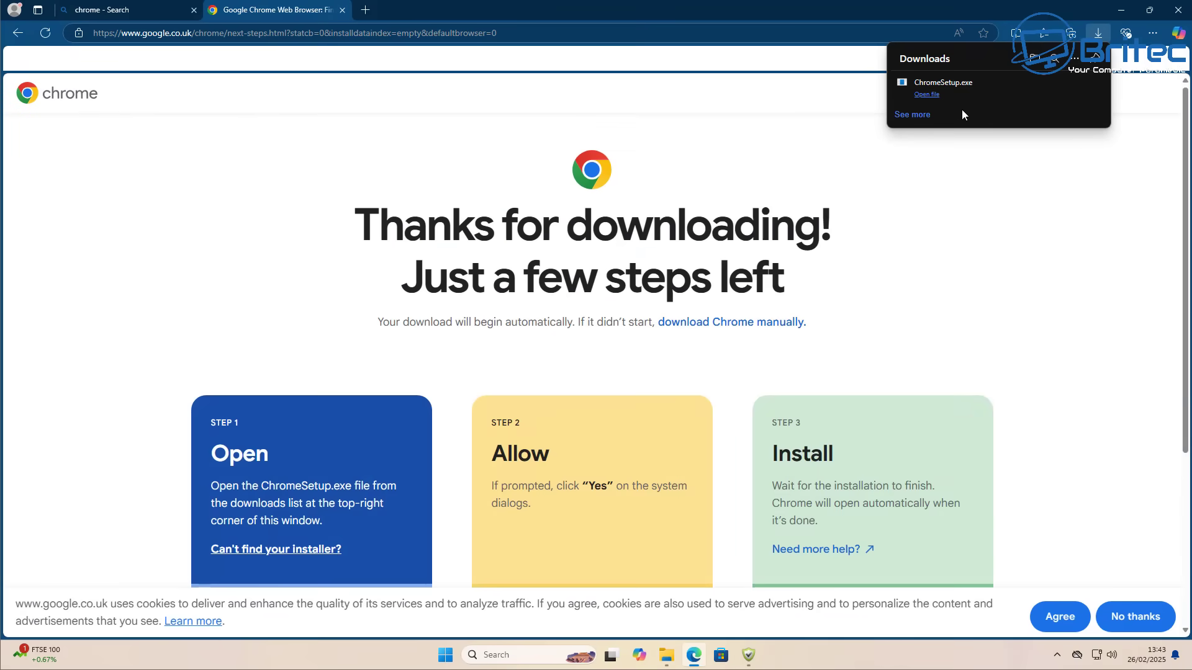
pyautogui.click(952, 98)
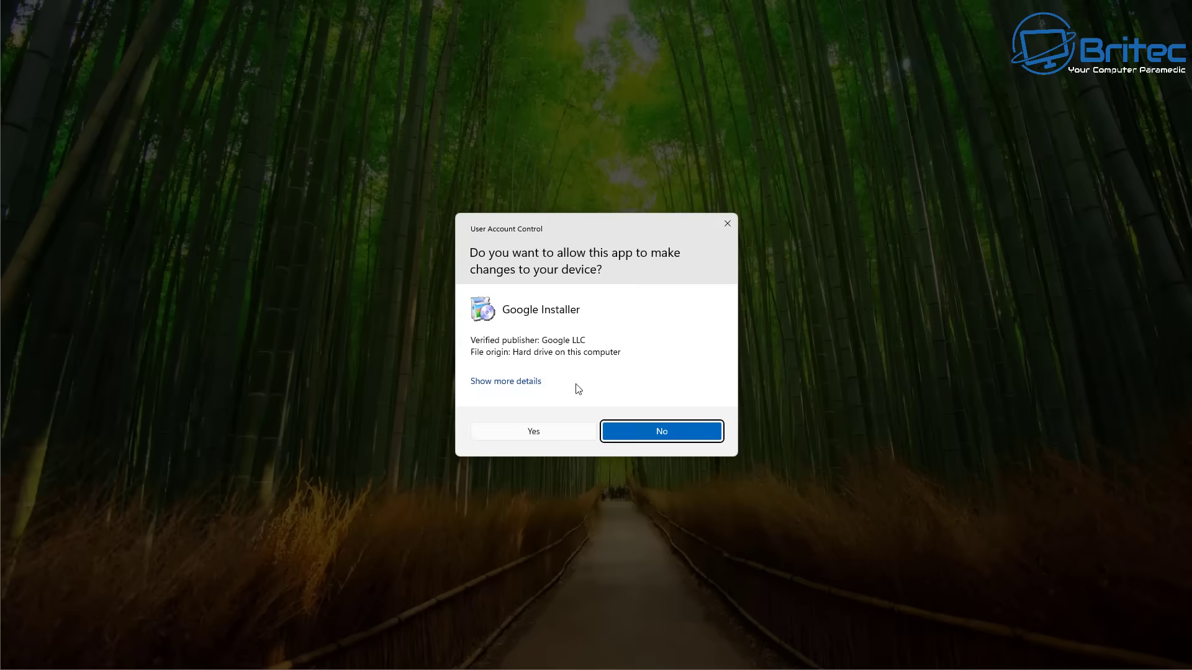
pyautogui.click(548, 355)
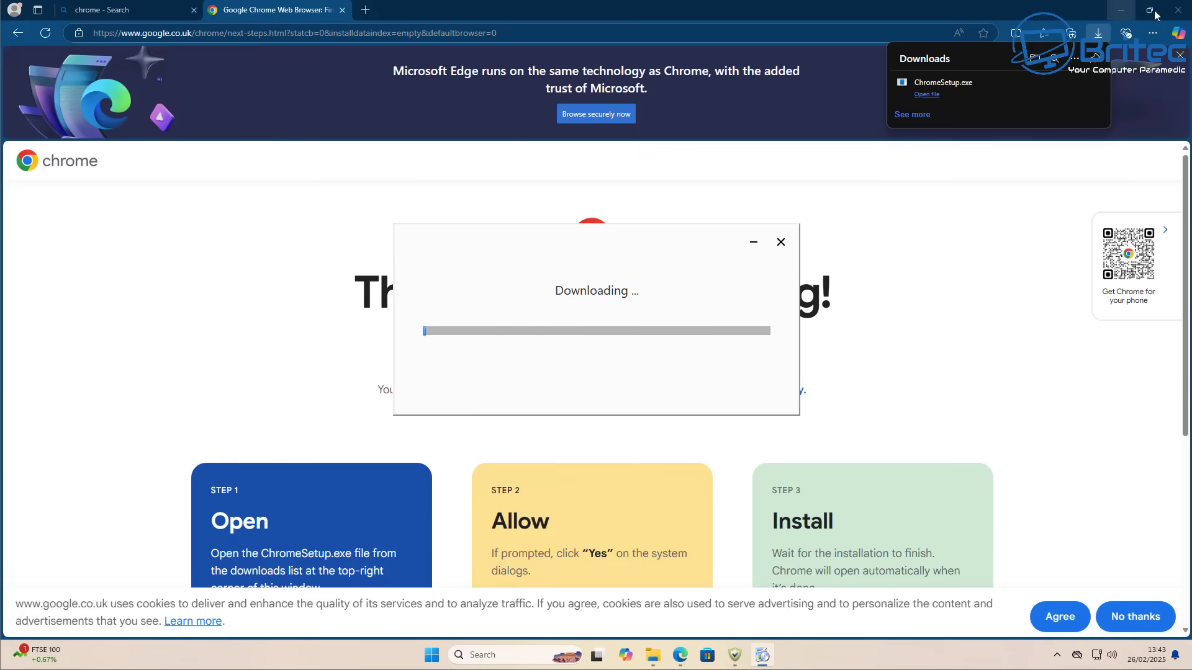
pyautogui.click(1120, 10)
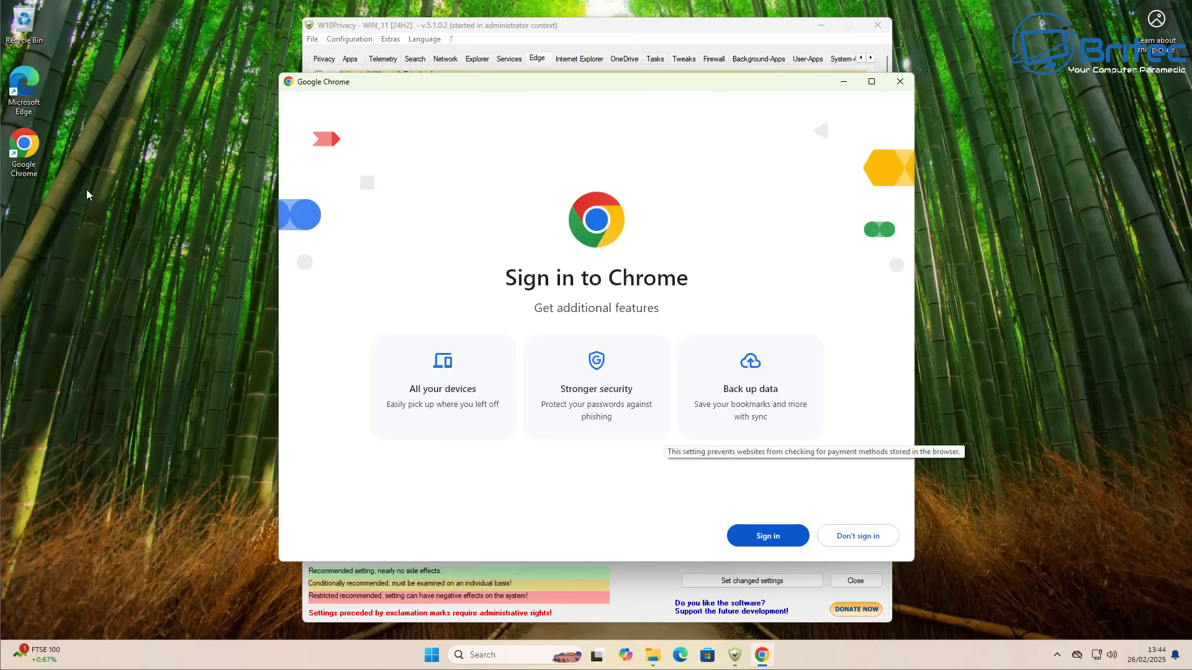
# Skip Chrome sign-in and the default-browser step, then decline the ad privacy prompts.
pyautogui.click(852, 537)
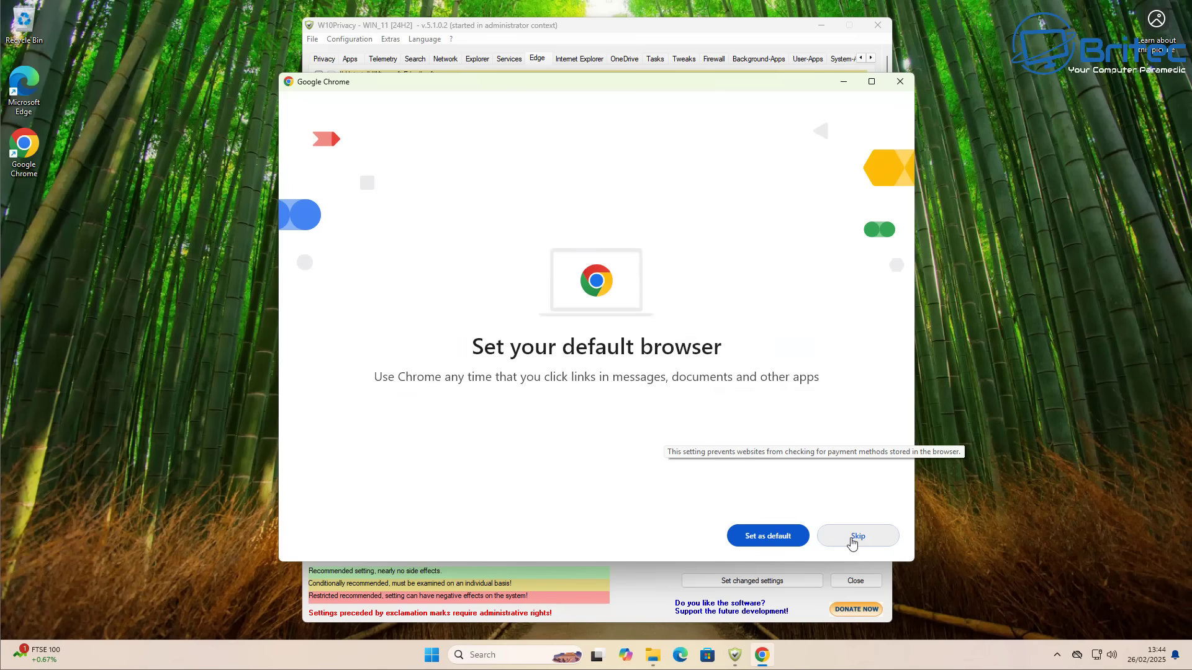
pyautogui.click(754, 536)
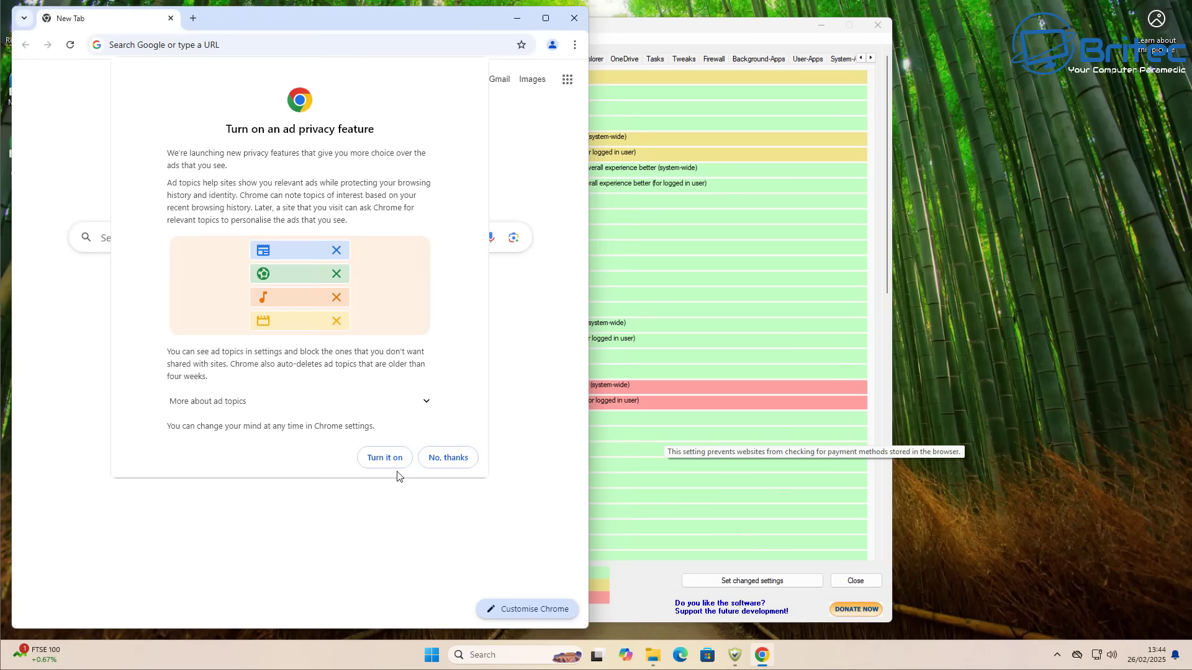
pyautogui.click(464, 464)
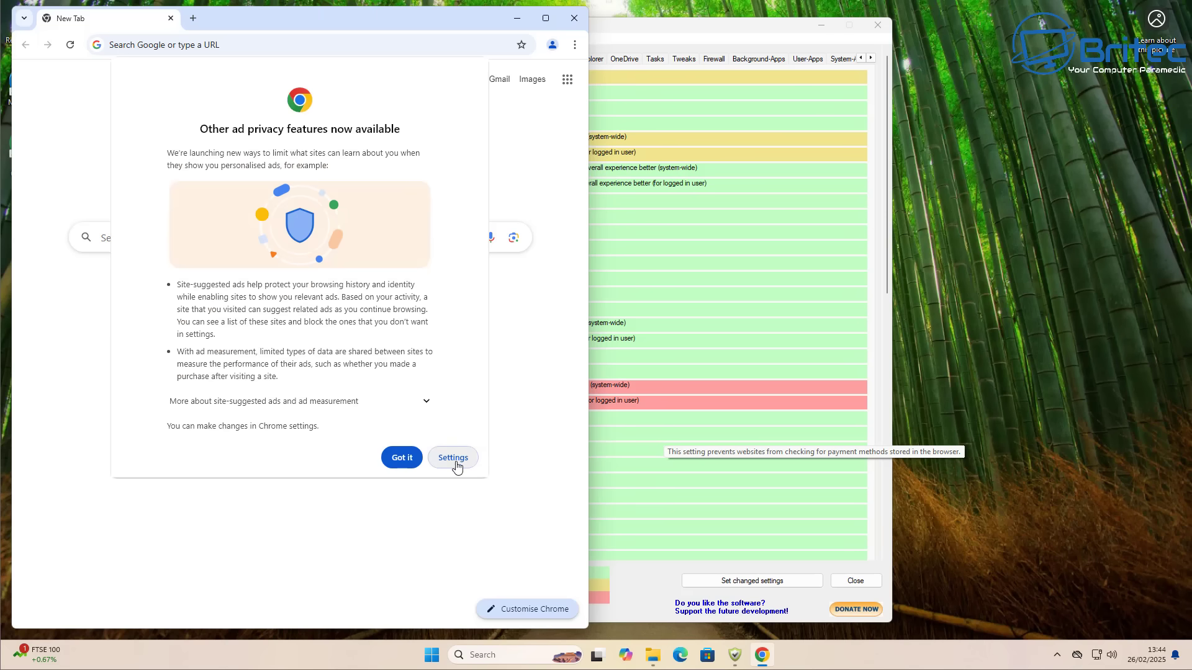
pyautogui.click(457, 464)
pyautogui.click(415, 464)
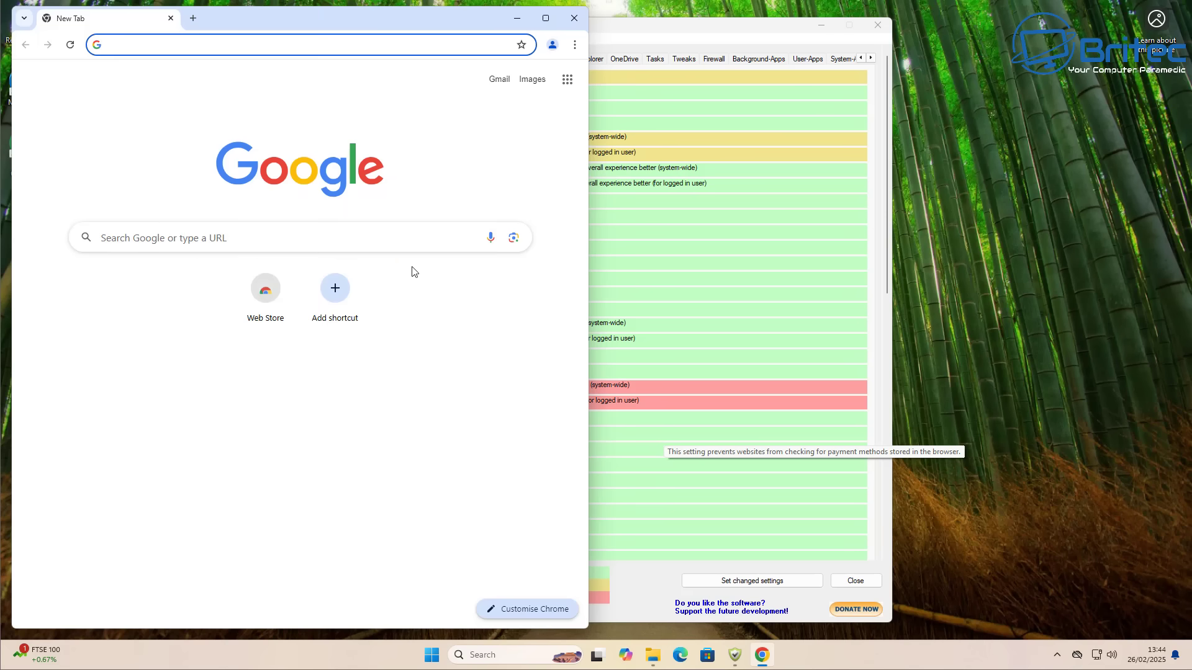
# Mark Edge for uninstall and block its reinstall, page prediction, search suggestions and form saving, enabling Do Not Track.
pyautogui.click(574, 23)
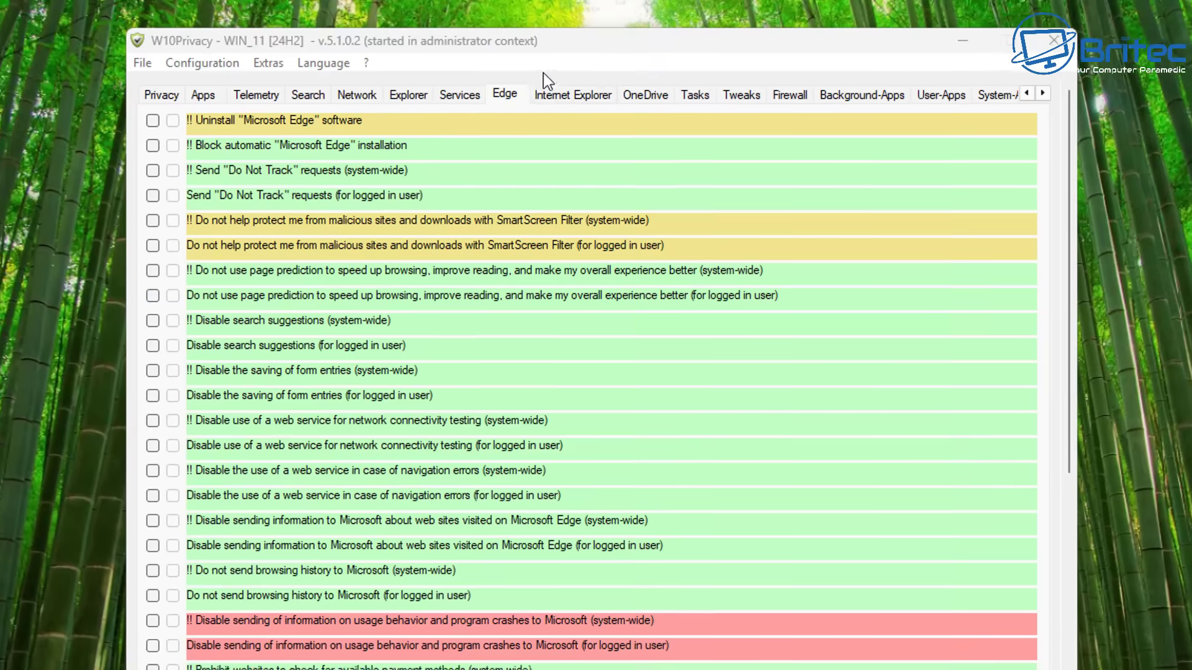
pyautogui.click(372, 94)
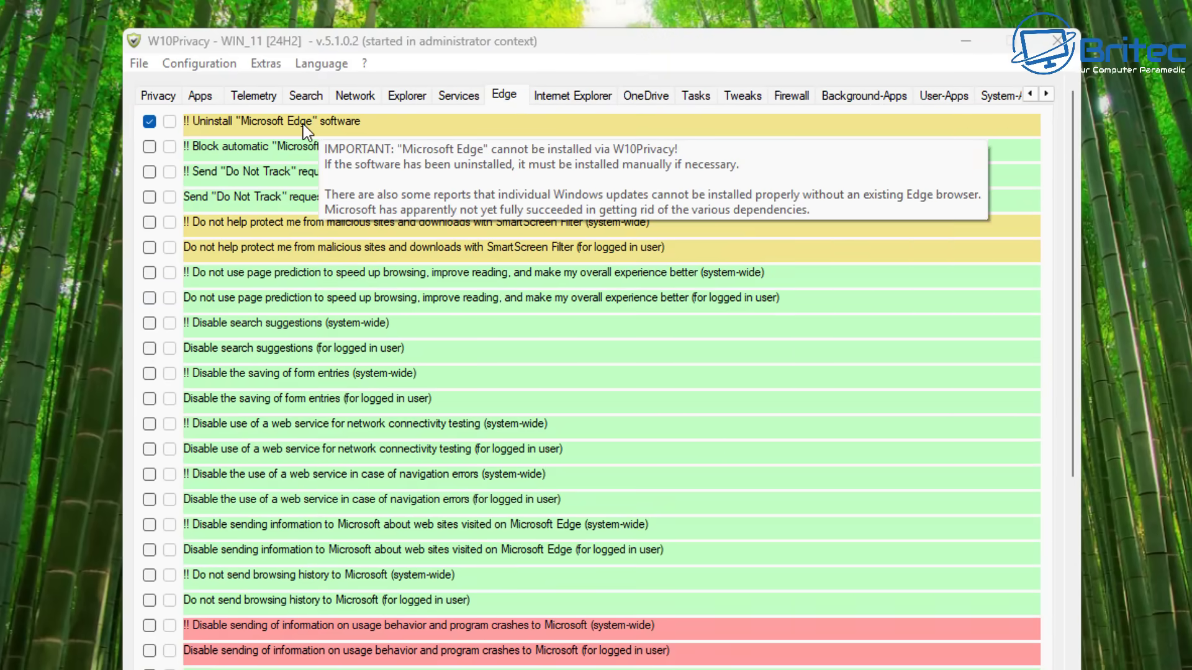
pyautogui.click(149, 147)
pyautogui.click(149, 172)
pyautogui.click(149, 197)
pyautogui.click(149, 272)
pyautogui.click(149, 373)
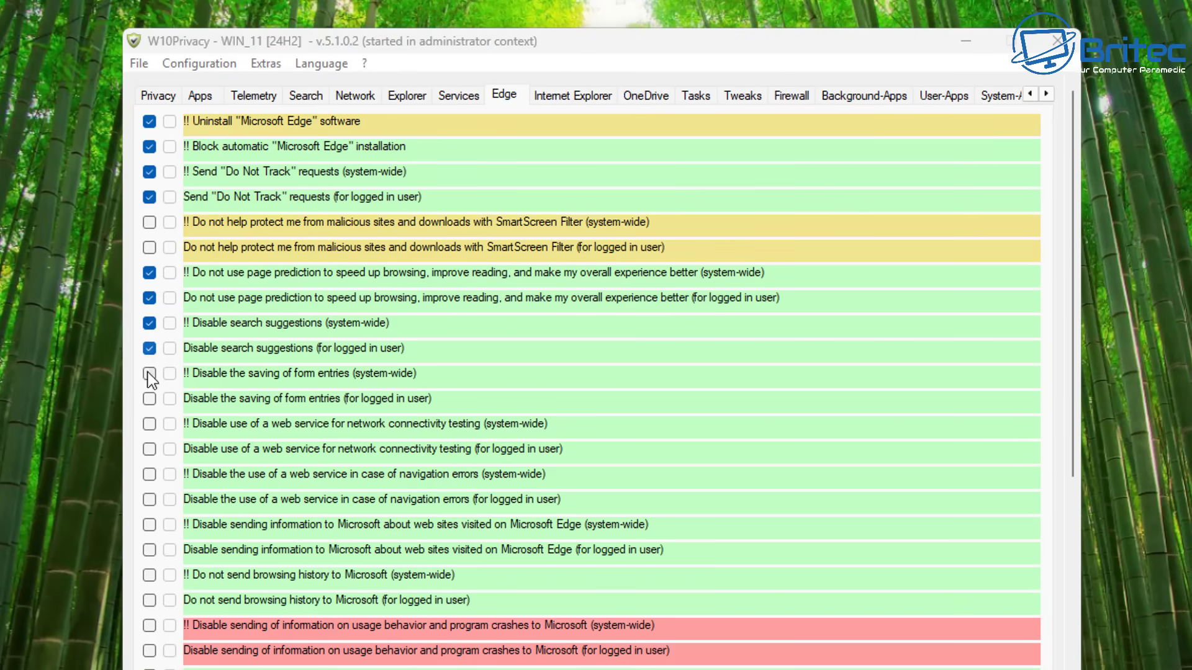
pyautogui.click(149, 448)
pyautogui.click(149, 499)
pyautogui.click(149, 549)
pyautogui.click(149, 599)
# Tick the Edge sync privacy option and disable three telemetry scheduled tasks.
pyautogui.scroll(-6, 155, 497)
pyautogui.click(149, 526)
pyautogui.scroll(-5, 163, 483)
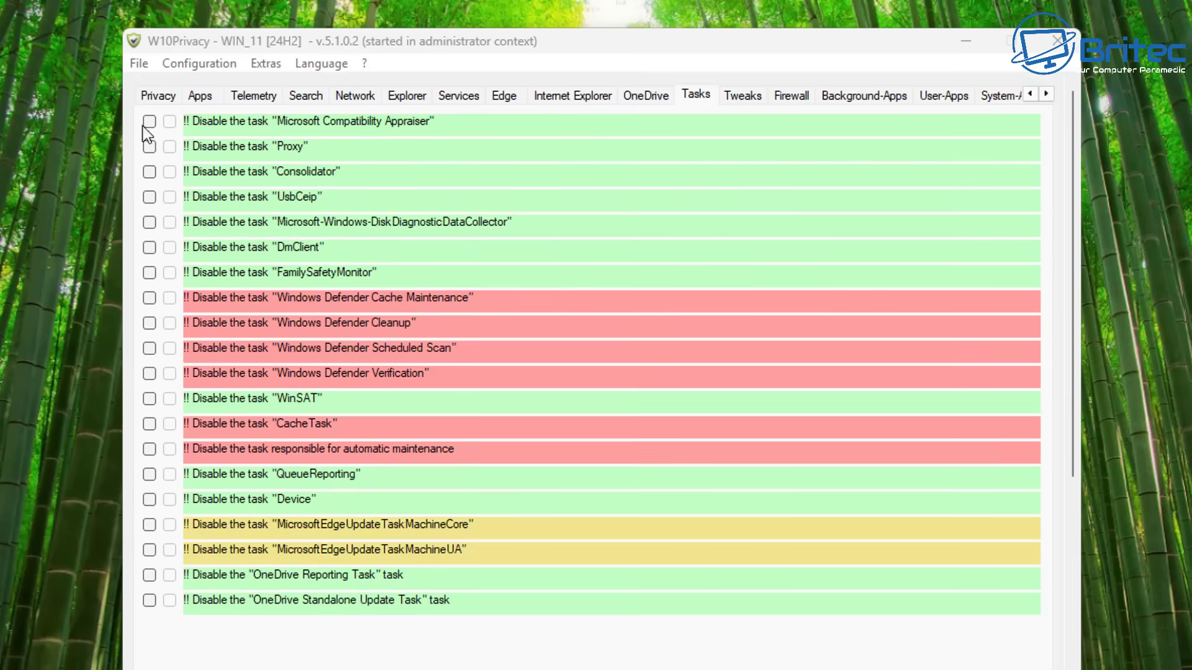
pyautogui.click(149, 245)
pyautogui.click(149, 495)
pyautogui.click(149, 569)
# Enable four system tweaks and firewall-block Feedback SIUFDeployment and Compatibility Telemetry.
pyautogui.click(742, 95)
pyautogui.click(149, 247)
pyautogui.click(149, 272)
pyautogui.scroll(-4, 156, 372)
pyautogui.click(149, 398)
pyautogui.click(149, 474)
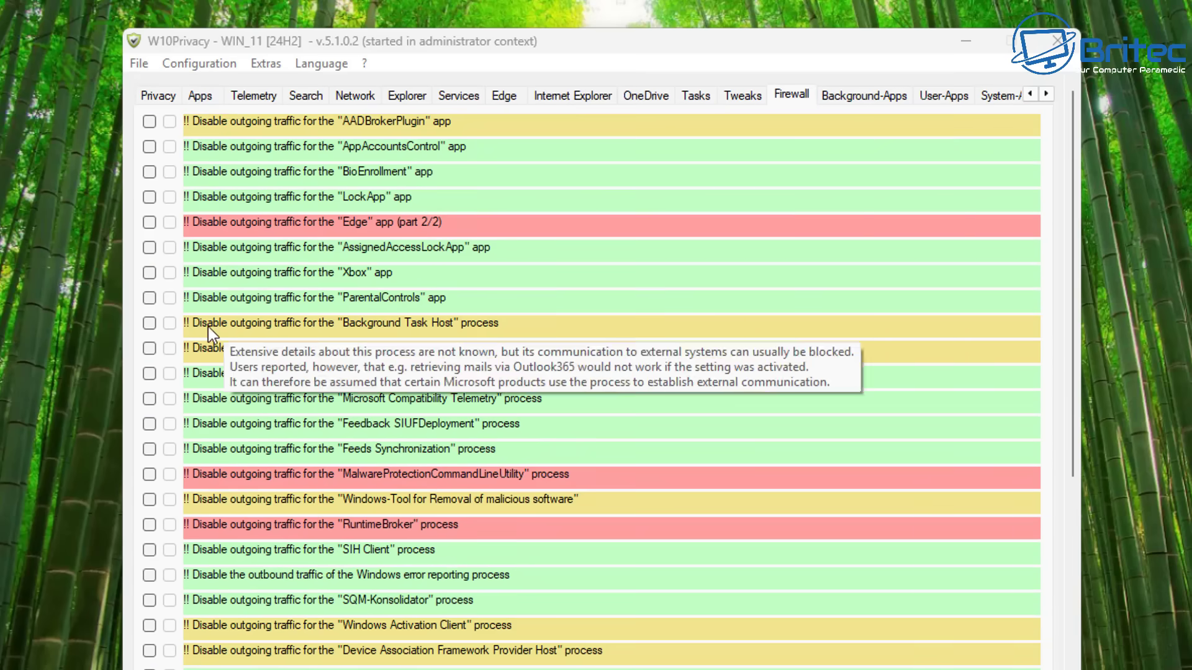
pyautogui.click(149, 423)
pyautogui.click(149, 398)
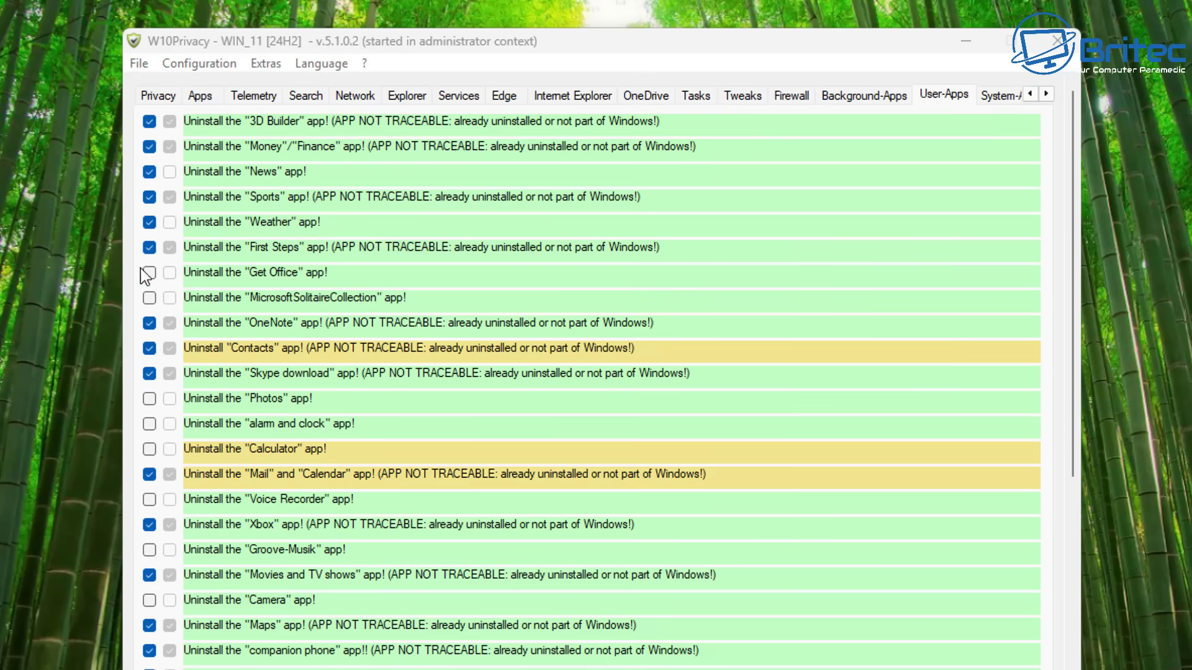
pyautogui.scroll(-10, 151, 269)
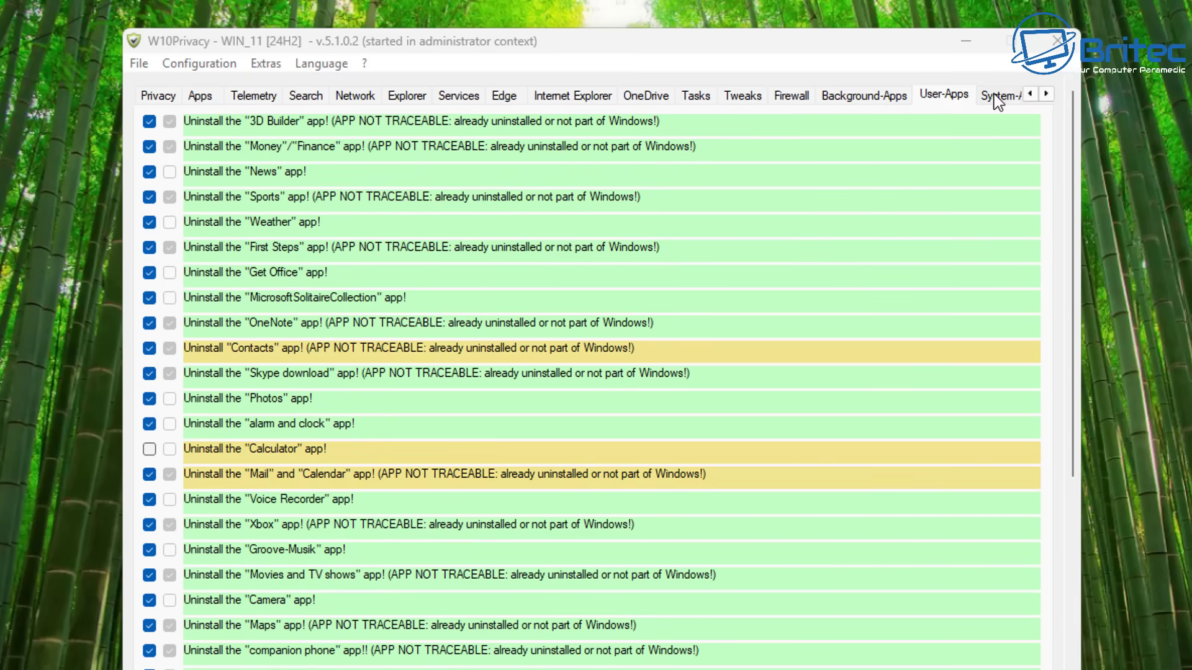
pyautogui.click(997, 97)
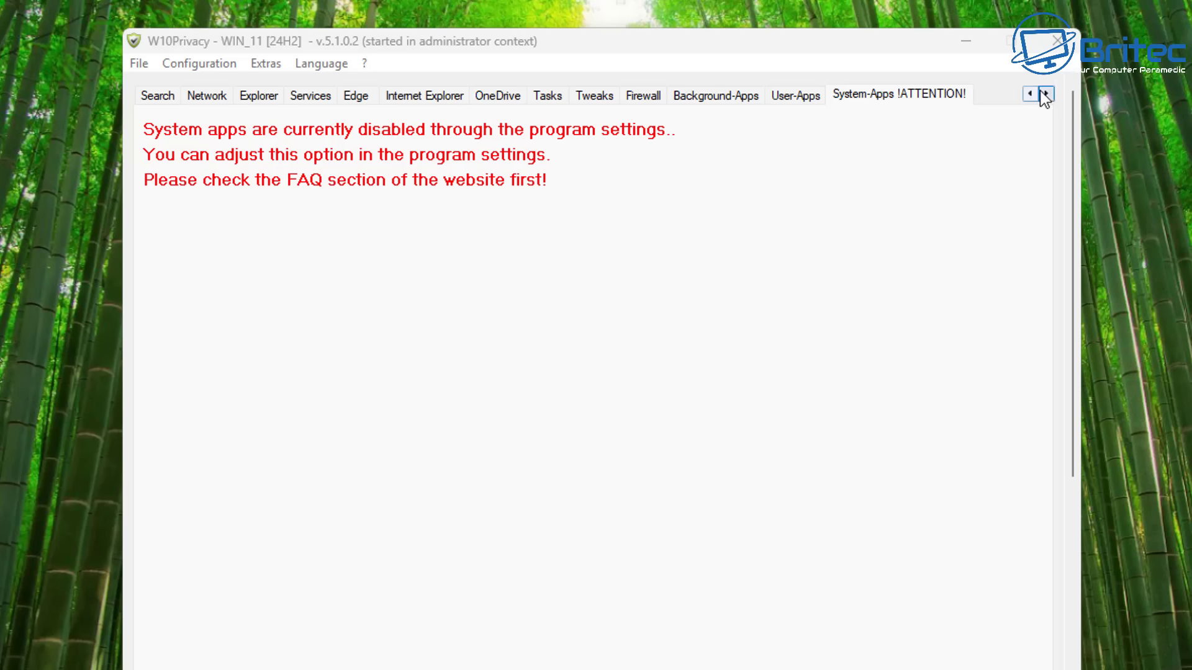
pyautogui.click(158, 101)
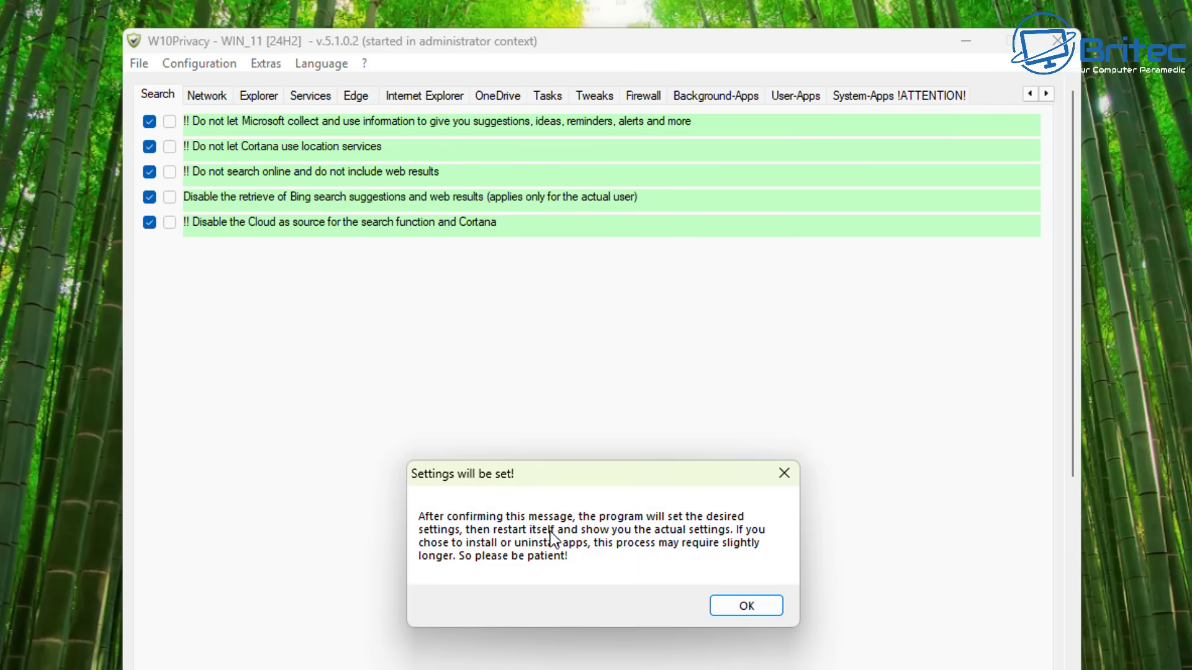
# Confirm applying the W10Privacy settings and, after the restart, view Installed apps.
pyautogui.click(764, 609)
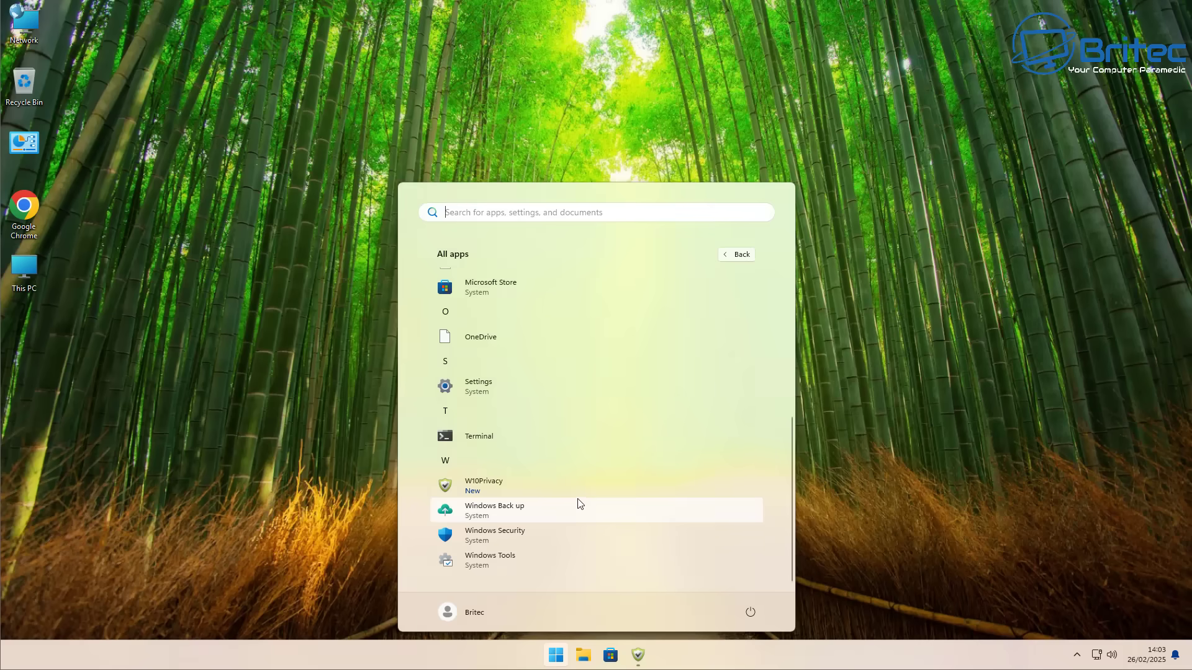
pyautogui.click(580, 502)
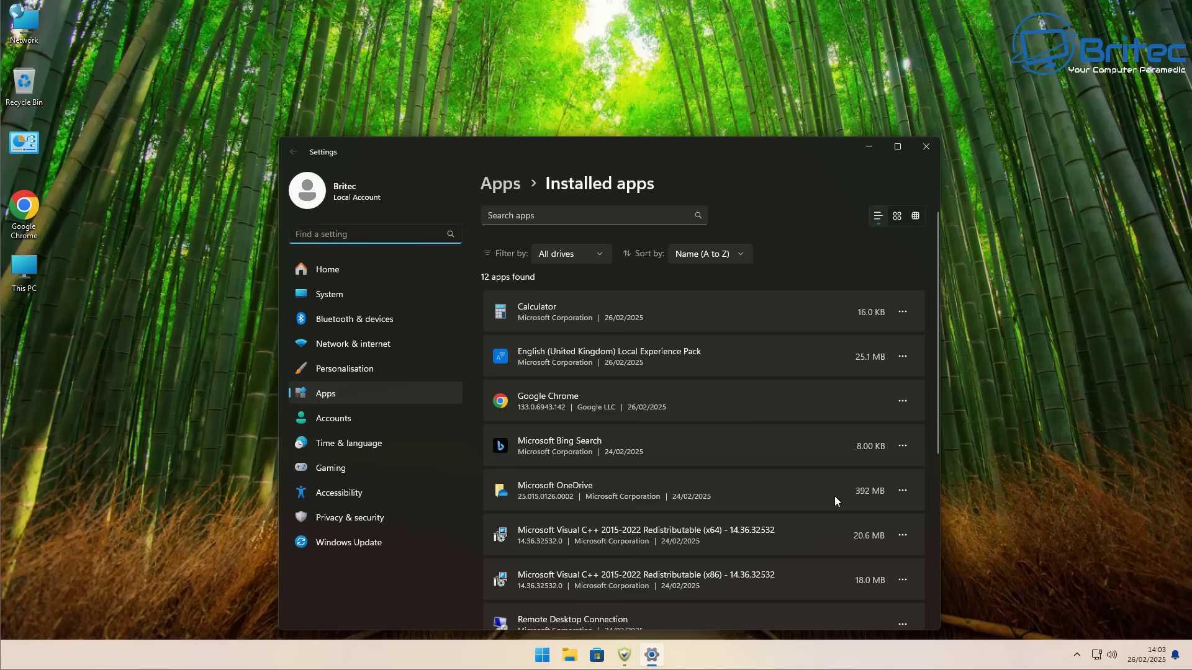
# Uninstall Microsoft OneDrive from Installed apps, approving its UAC prompt.
pyautogui.click(903, 490)
pyautogui.click(802, 536)
pyautogui.click(871, 559)
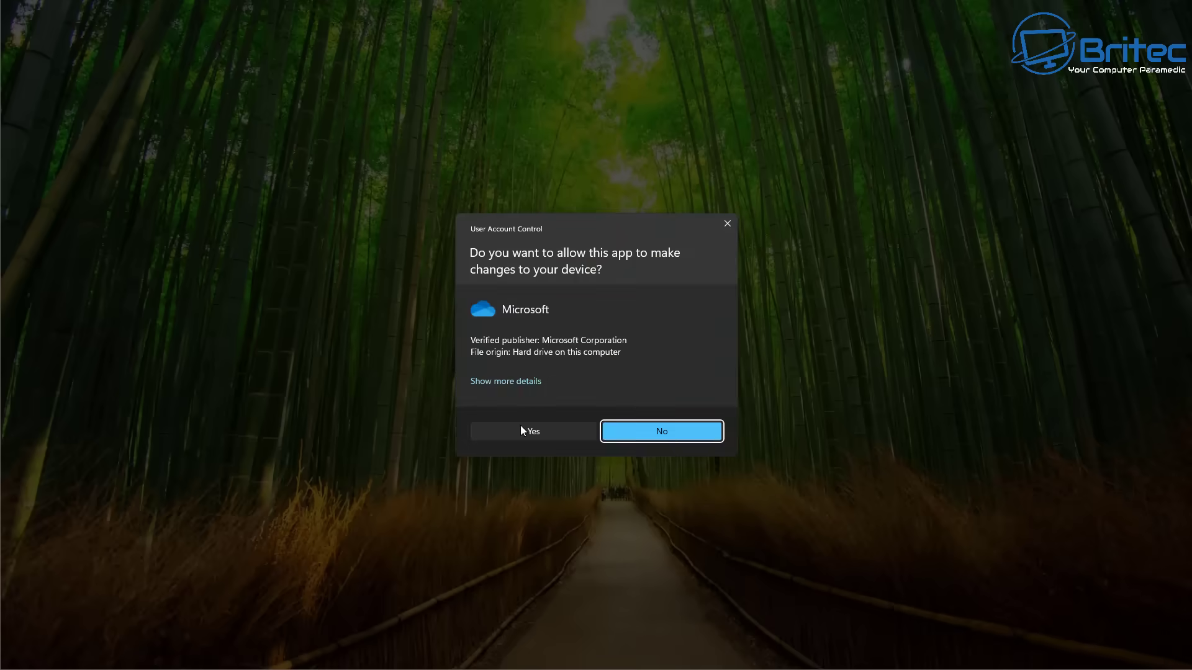
pyautogui.click(520, 426)
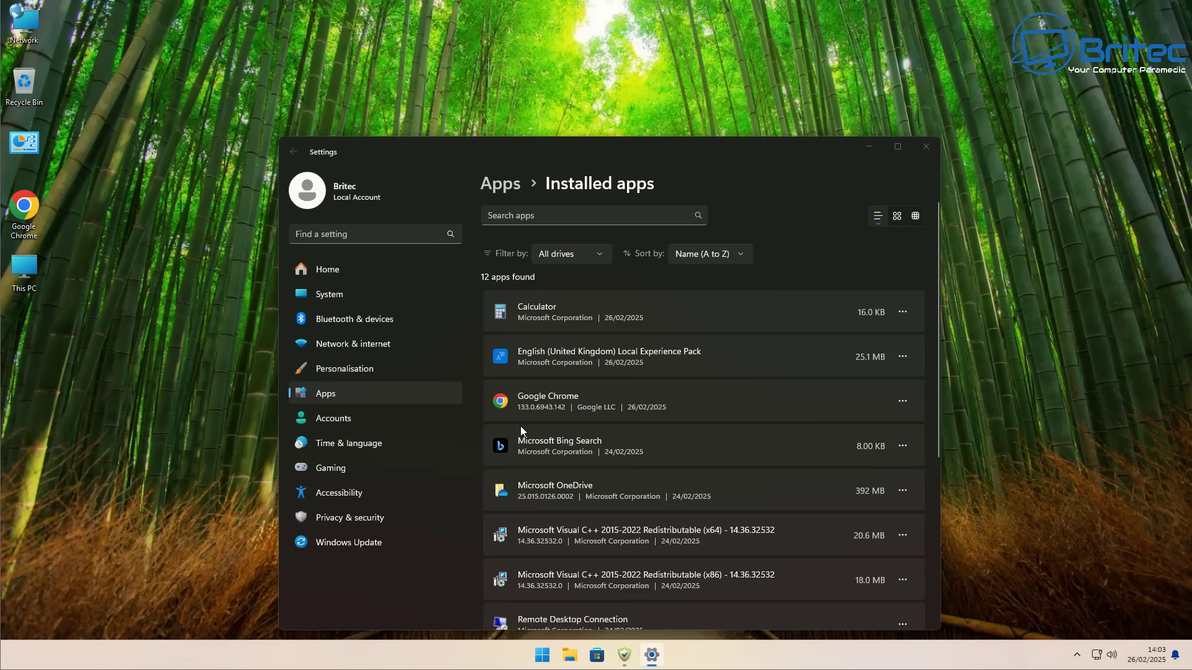
pyautogui.click(895, 442)
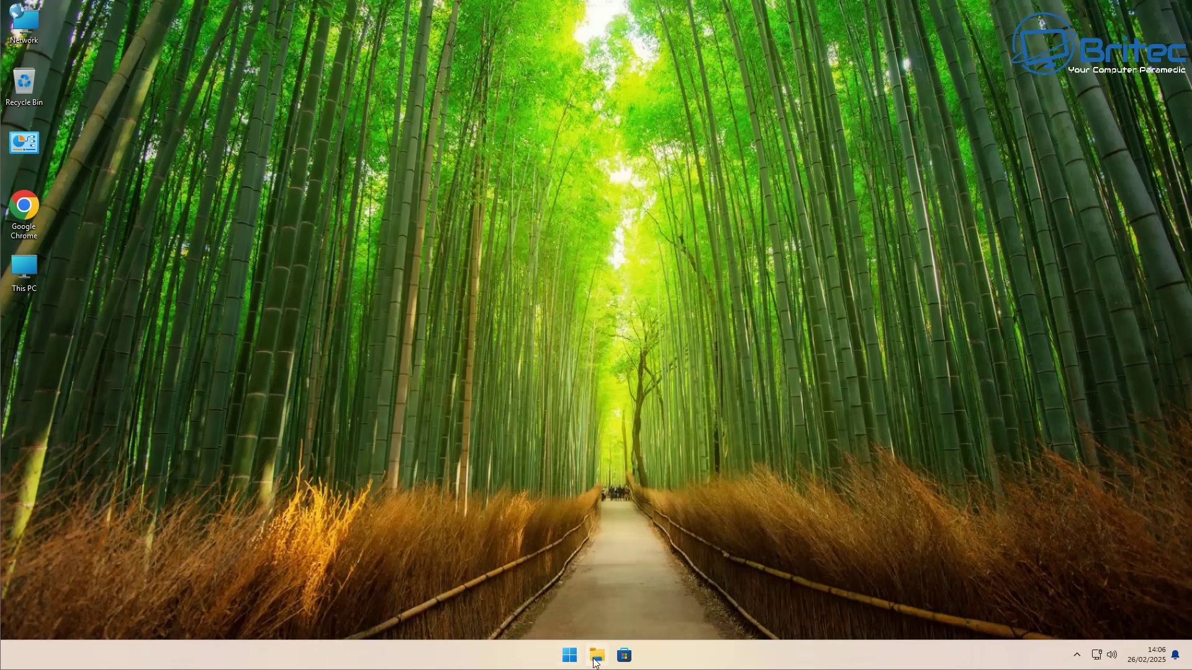
pyautogui.click(596, 656)
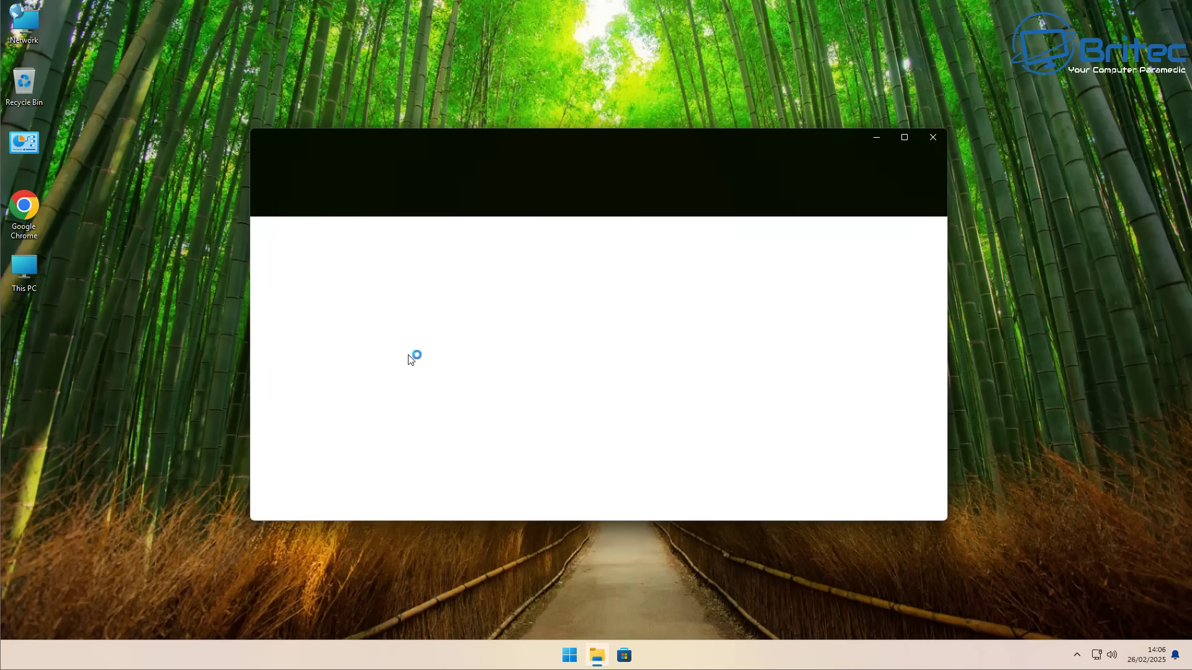
# Launch OOSU10.exe from the Downloads folder and approve its UAC prompt.
pyautogui.click(296, 315)
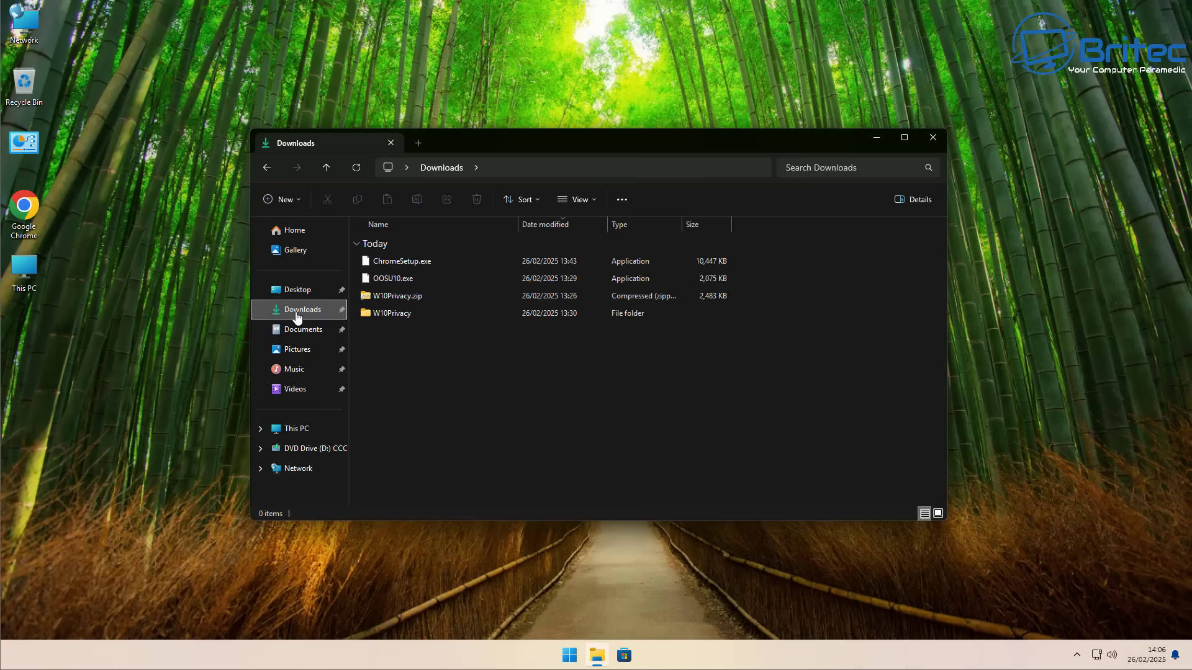
pyautogui.doubleClick(408, 280)
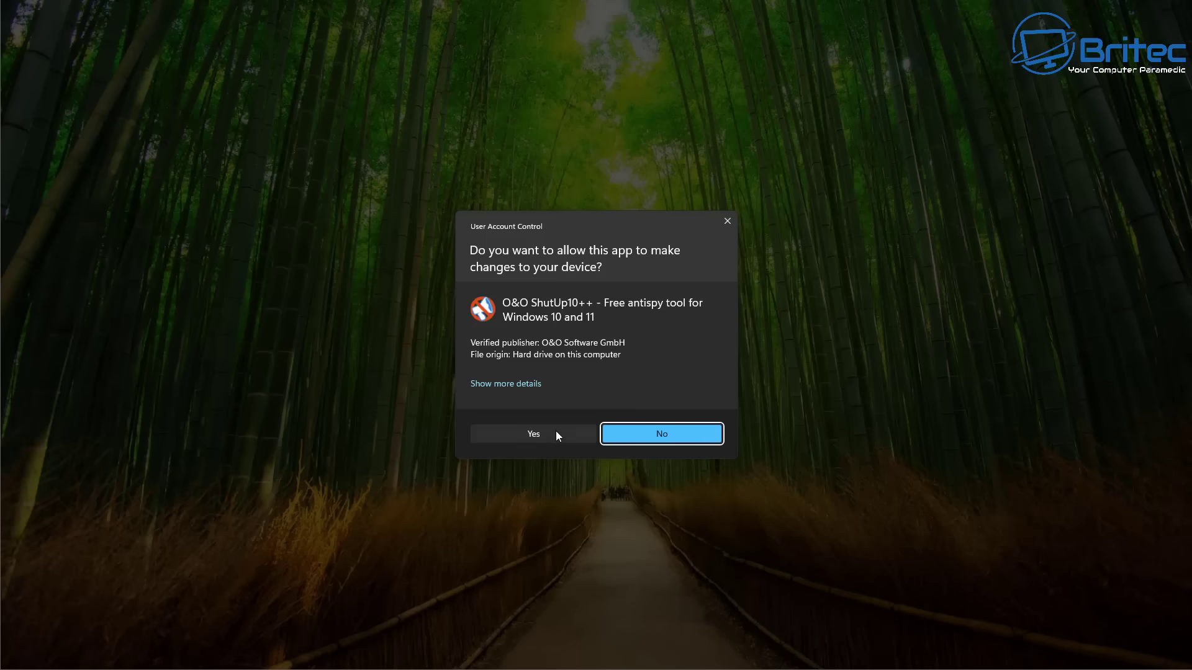
pyautogui.click(620, 431)
pyautogui.click(878, 137)
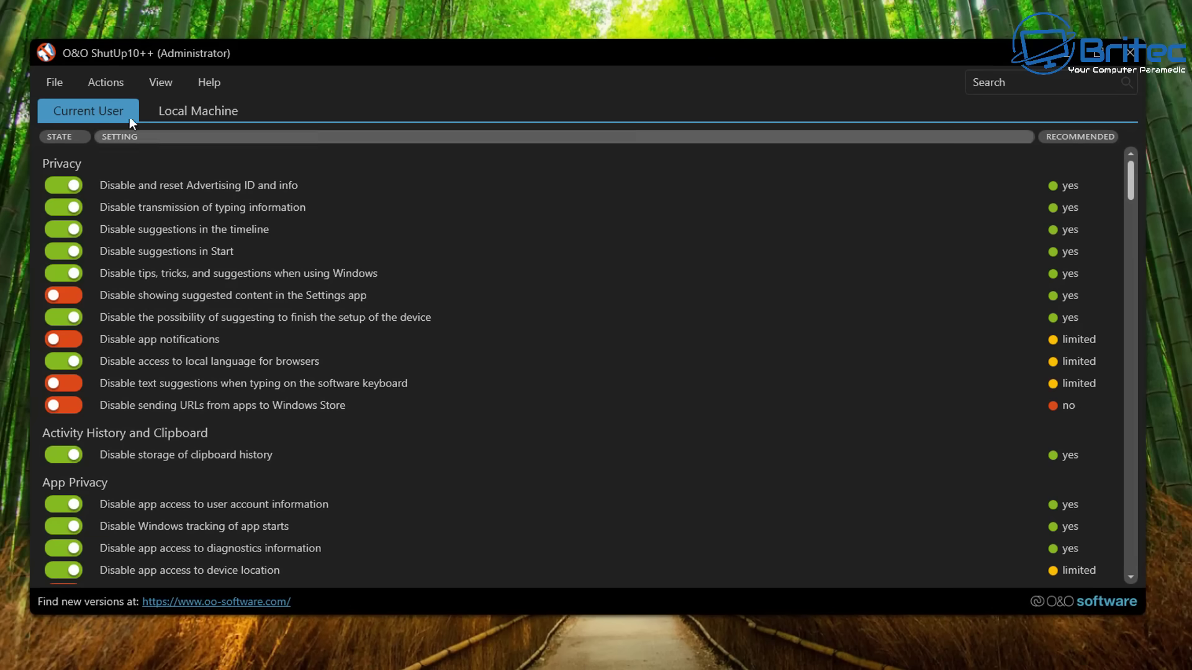
# Apply recommended and somewhat recommended settings without a restore point, confirming 98 applied.
pyautogui.click(109, 85)
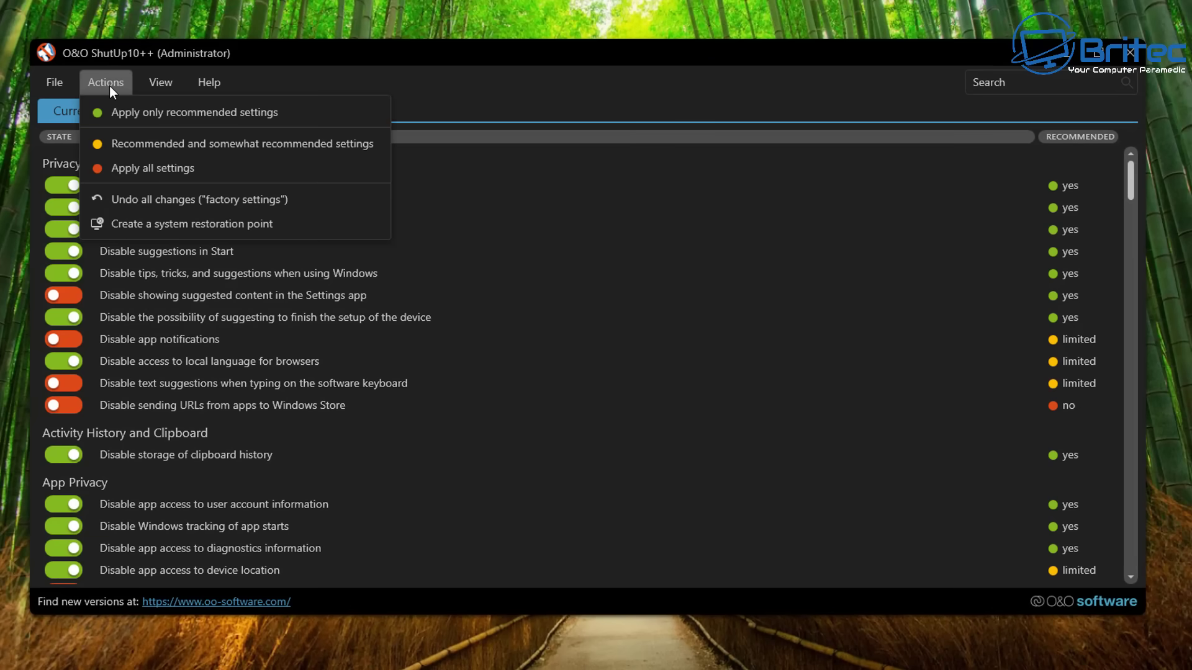
pyautogui.click(158, 135)
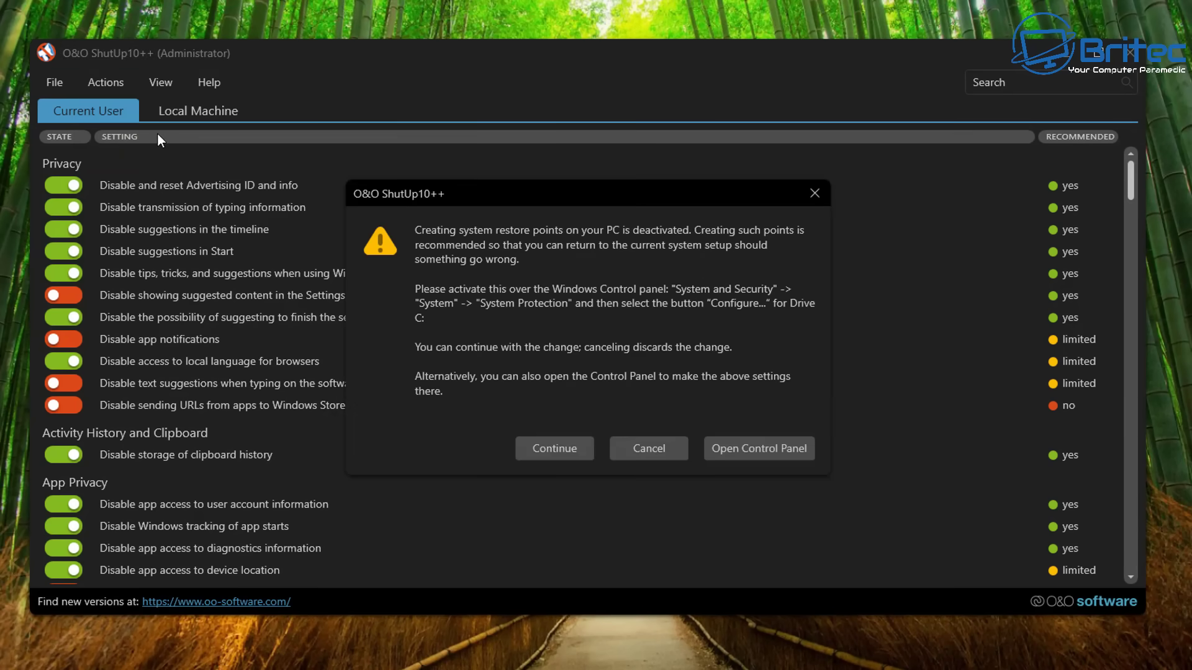
pyautogui.click(554, 449)
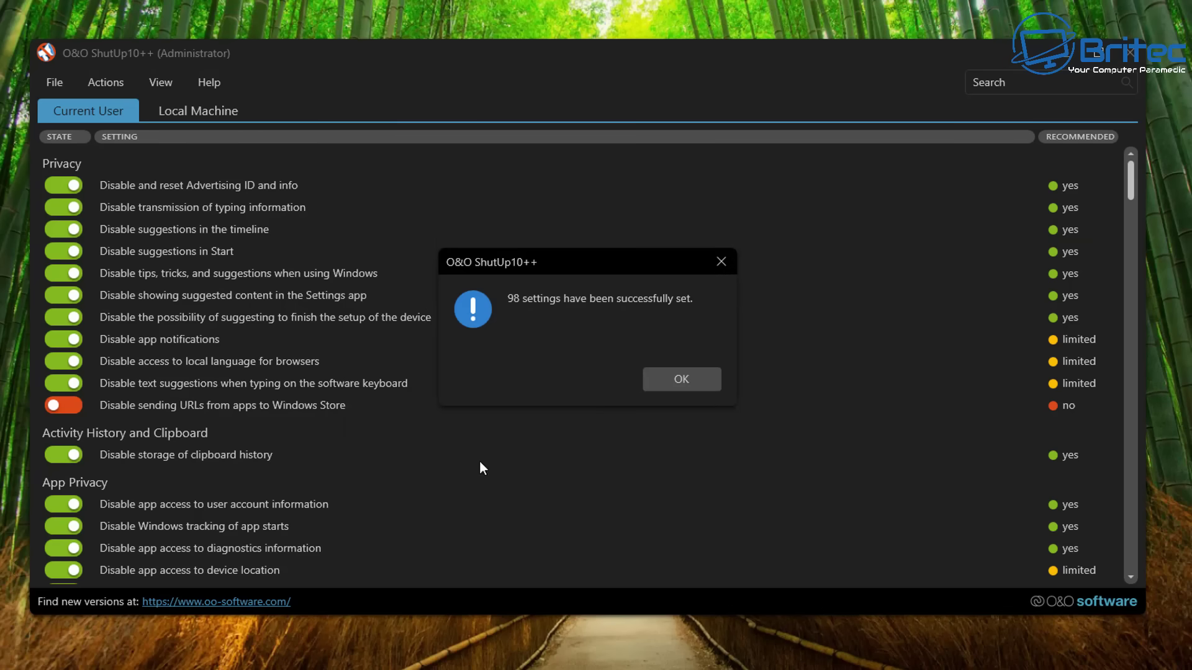
pyautogui.click(668, 379)
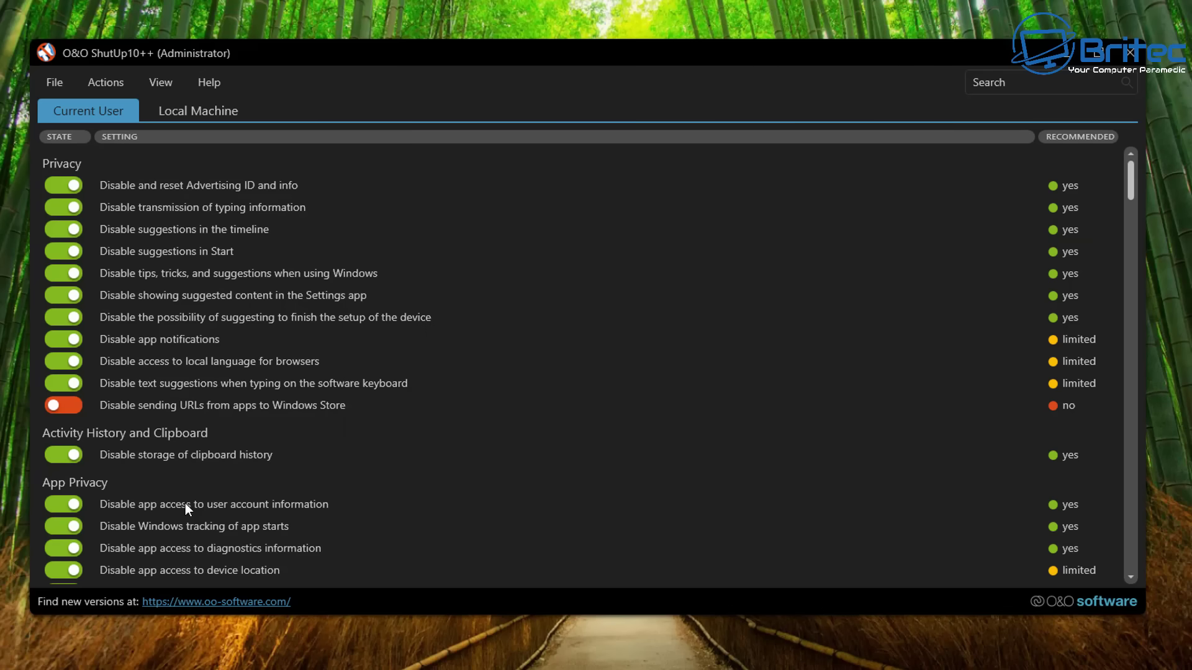
# Review the applied settings list, read the Media Player diagnostics description, and close O&O ShutUp10++.
pyautogui.scroll(-5, 159, 525)
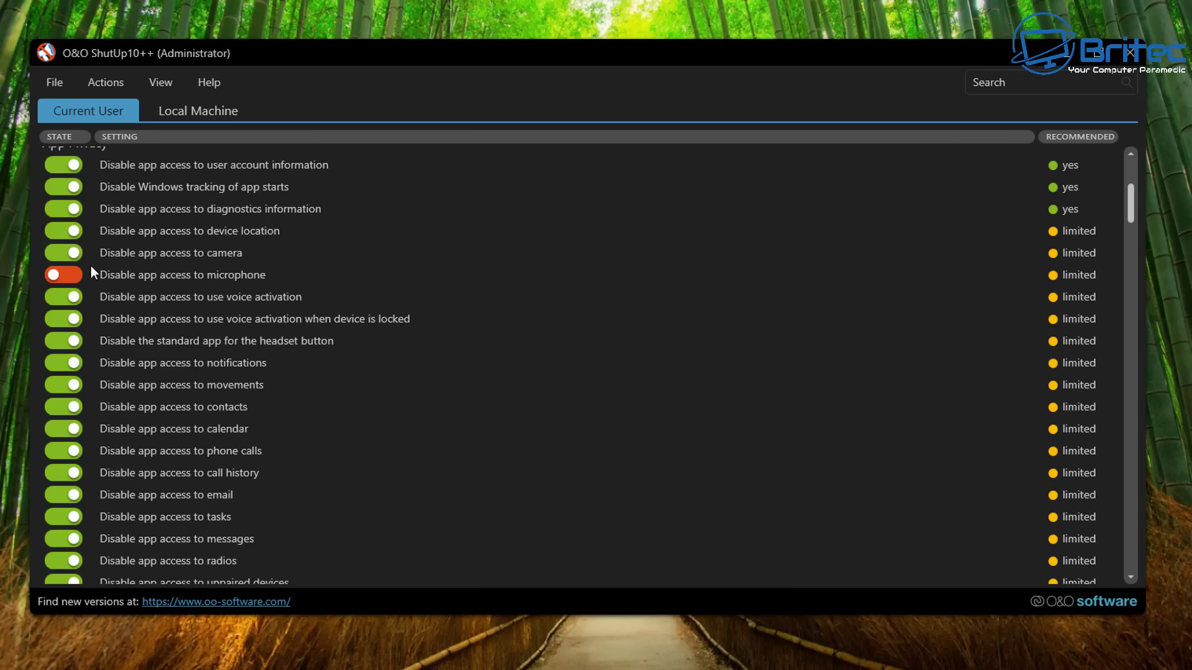
pyautogui.scroll(-4, 363, 519)
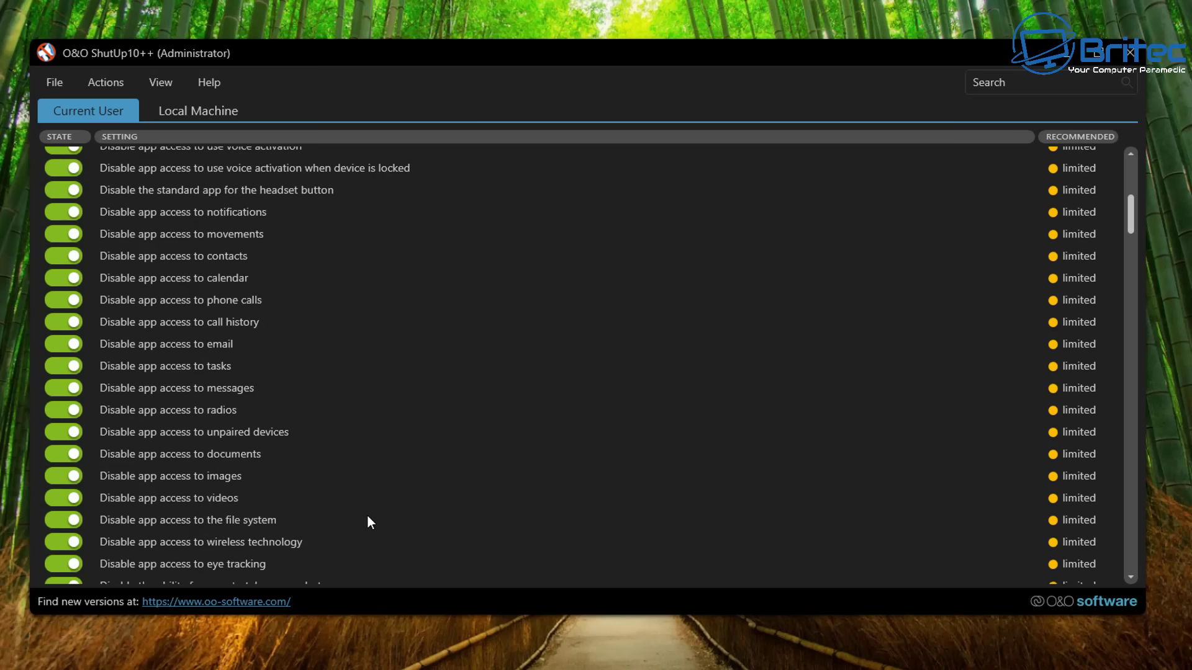
pyautogui.moveTo(1129, 234); pyautogui.dragTo(1113, 578)
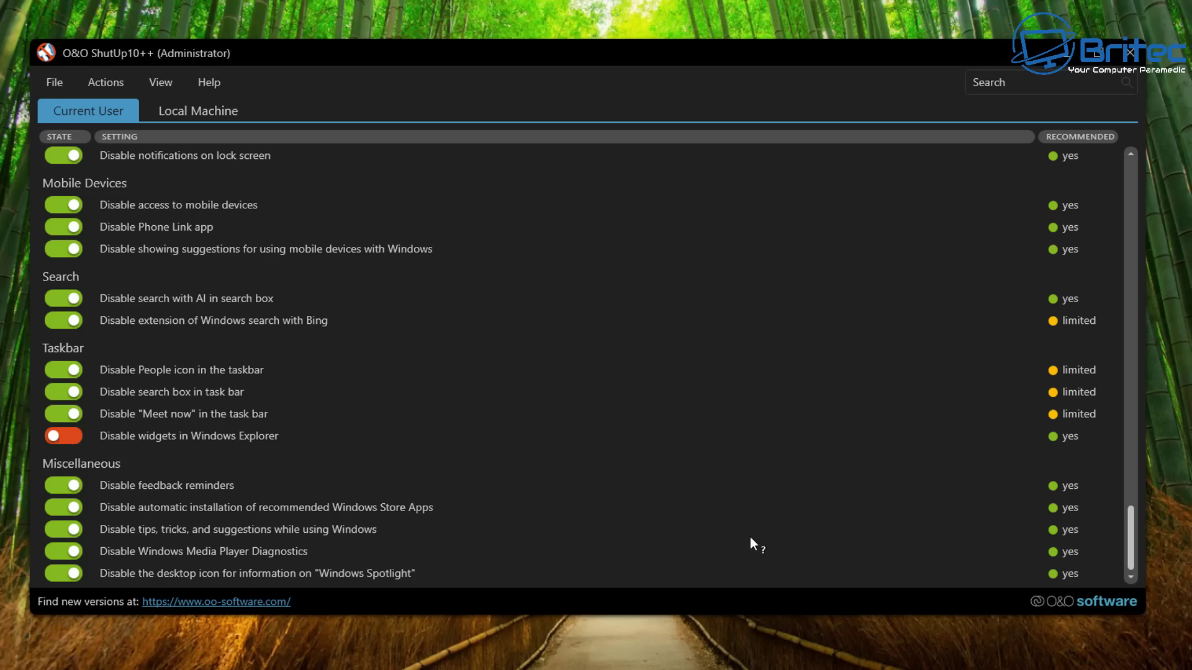
pyautogui.click(905, 548)
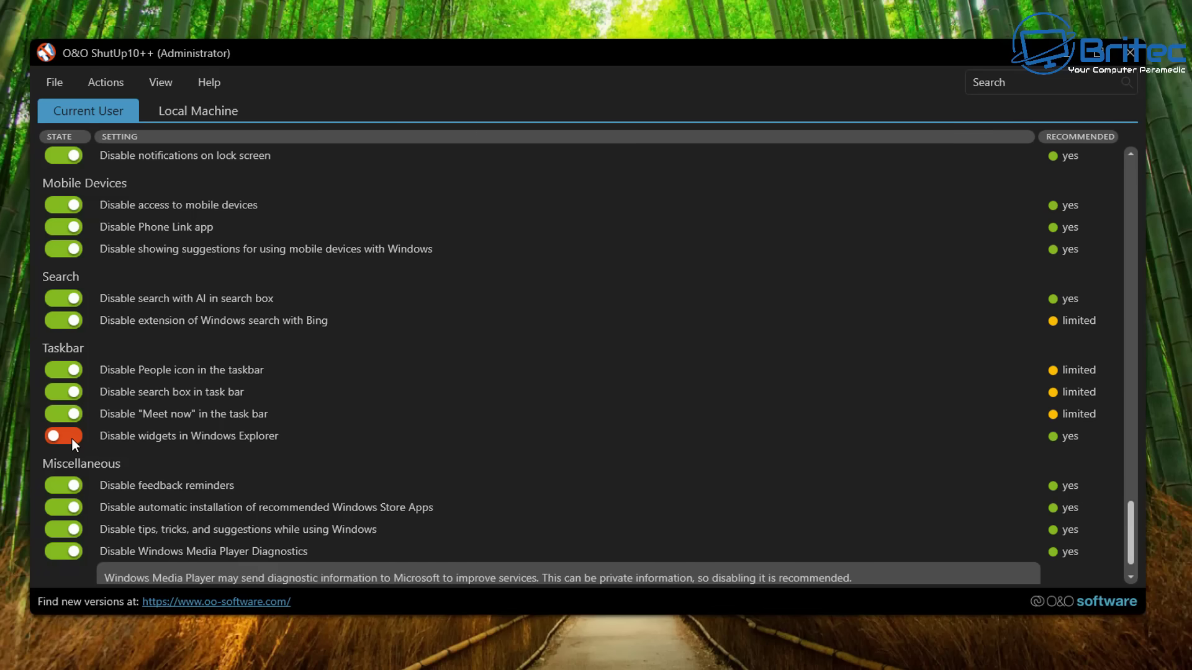
pyautogui.click(1134, 59)
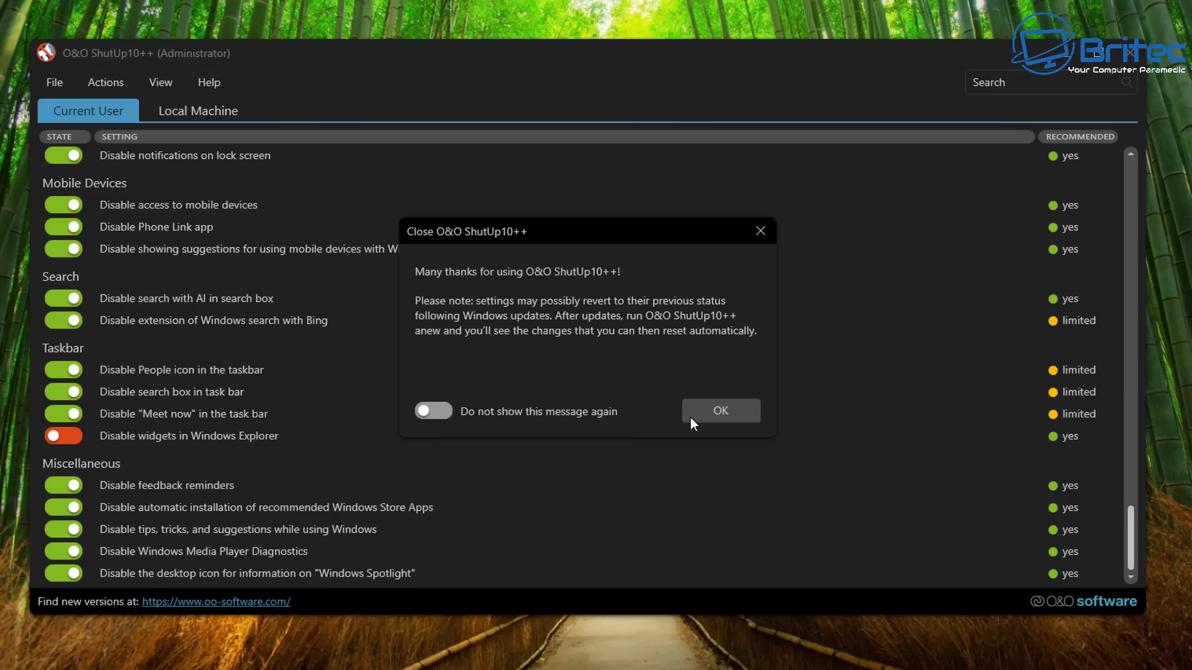
pyautogui.click(744, 416)
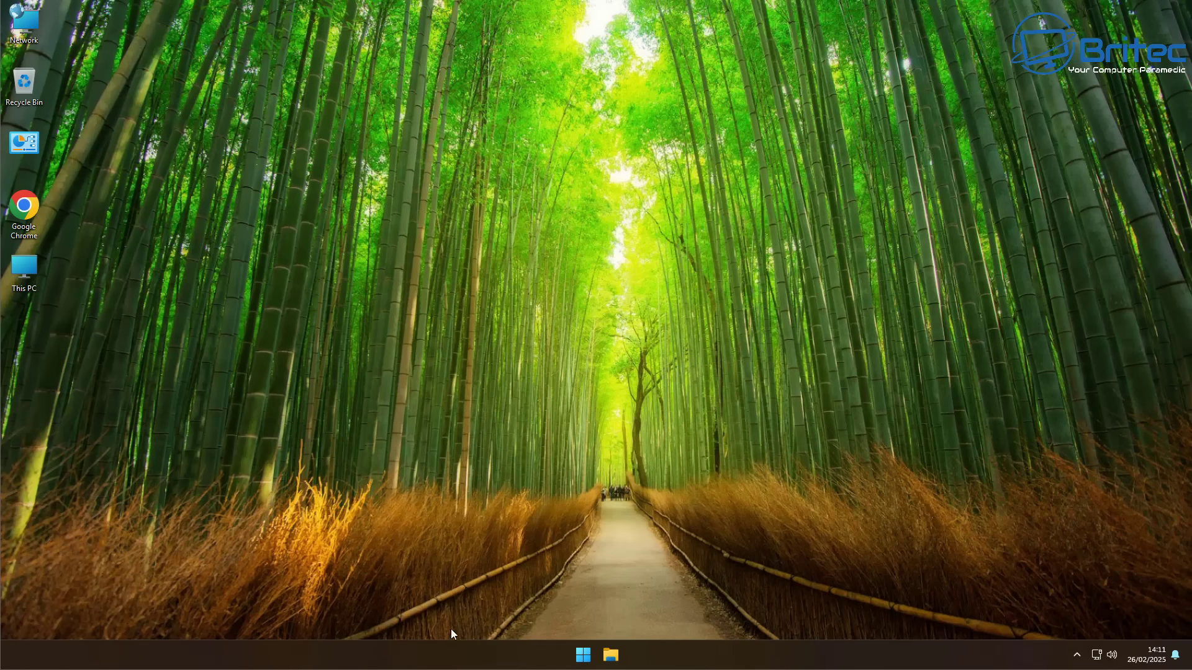
# Scroll through the Start menu's All apps list, then return to the pinned apps view.
pyautogui.click(583, 656)
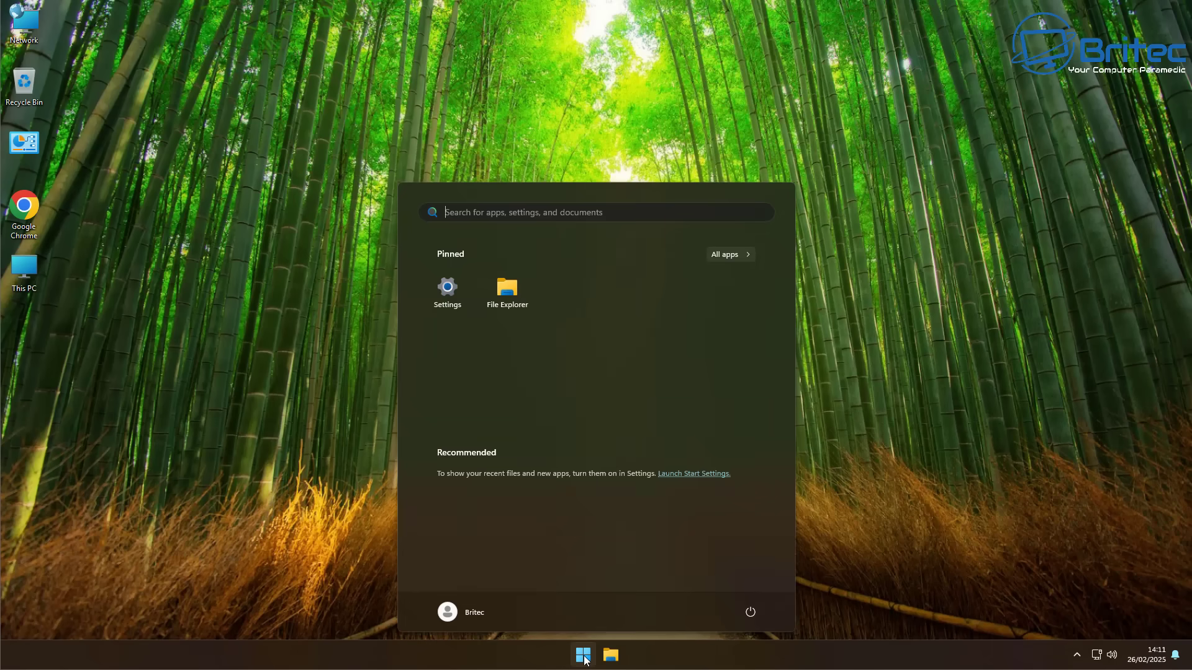
pyautogui.click(730, 256)
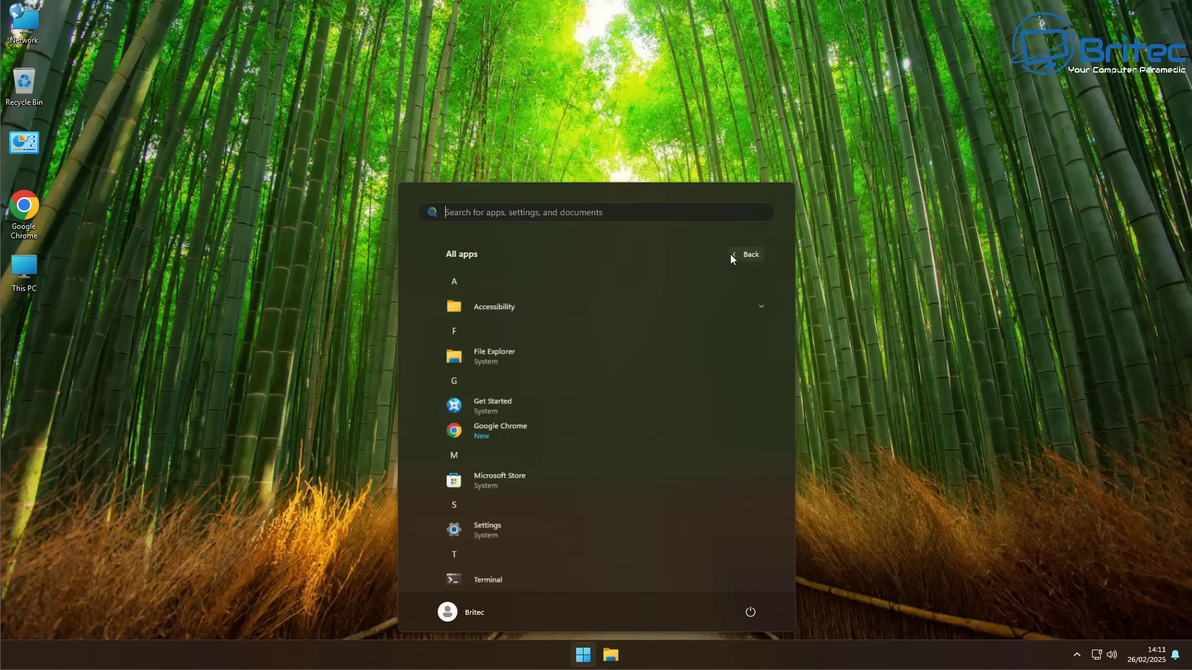
pyautogui.scroll(-3, 665, 408)
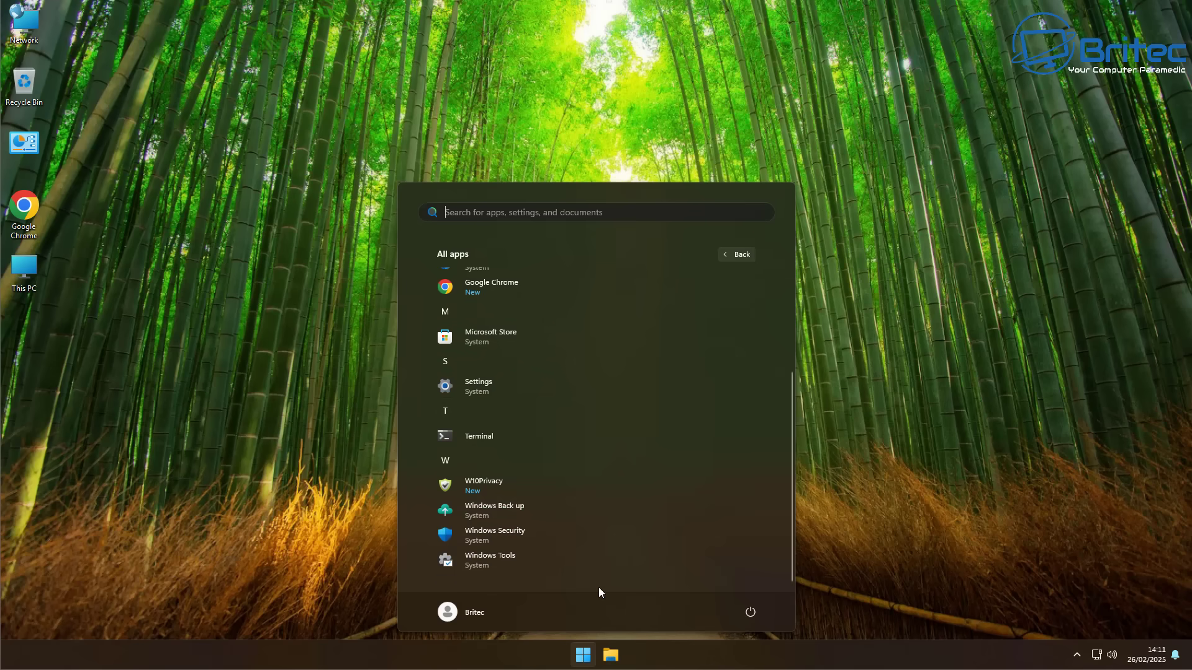
pyautogui.scroll(3, 501, 515)
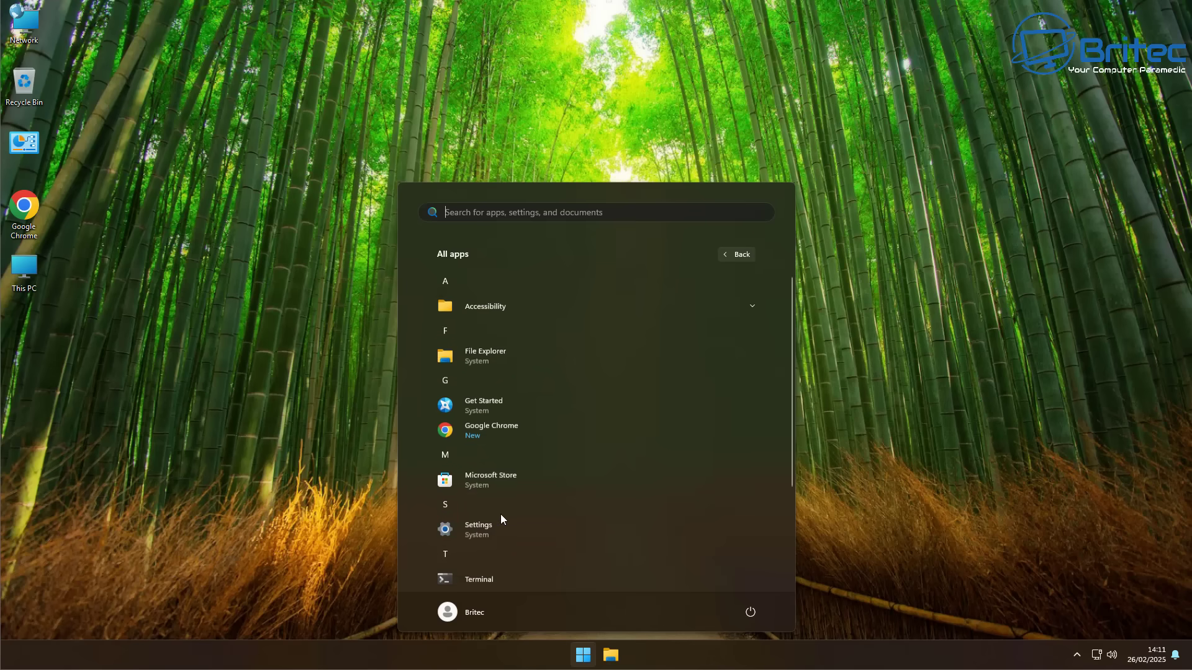
pyautogui.click(736, 255)
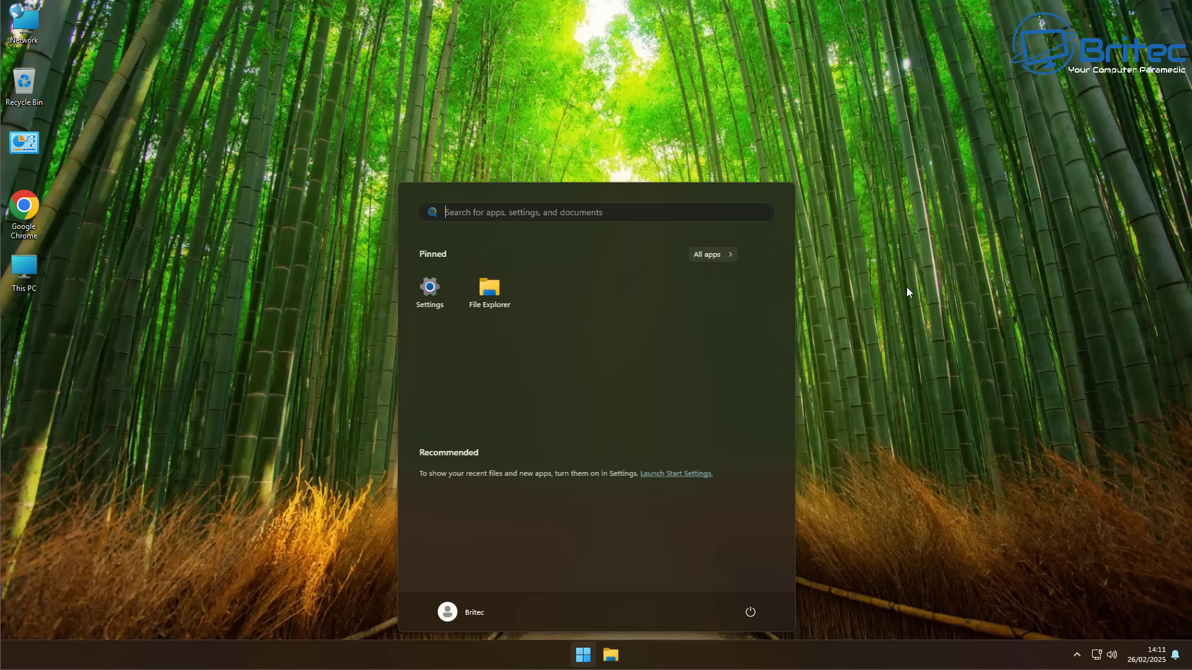
# Bring up the taskbar's context menu offering Taskbar settings.
pyautogui.click(955, 293)
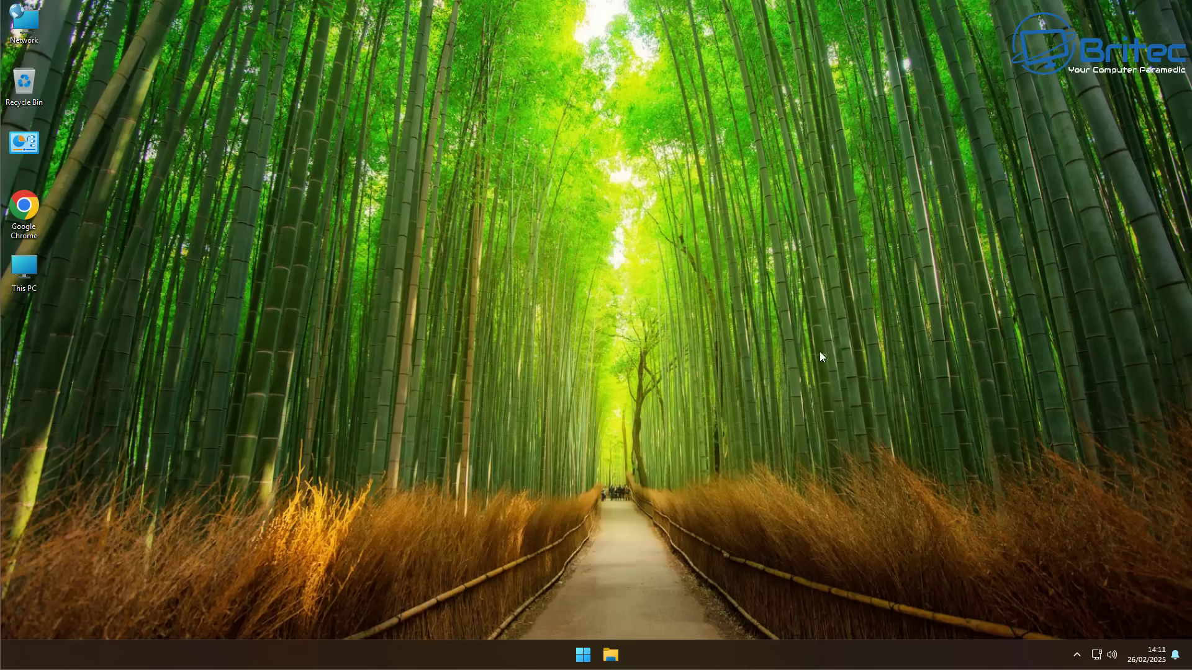
pyautogui.click(583, 657)
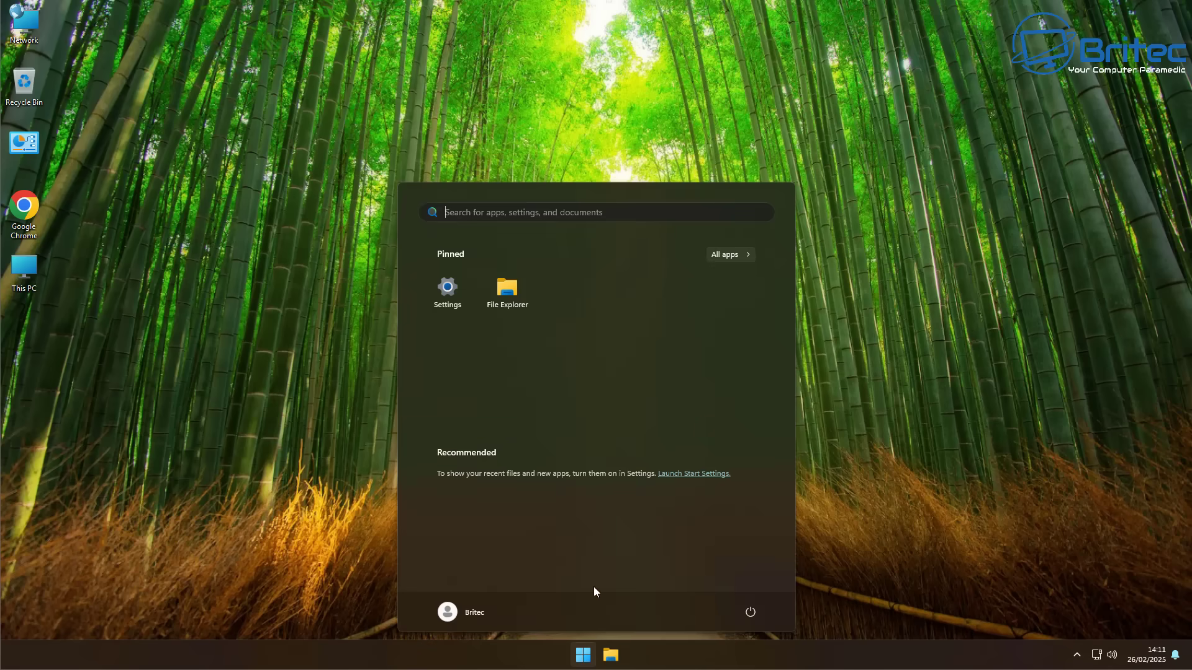
pyautogui.rightClick(554, 655)
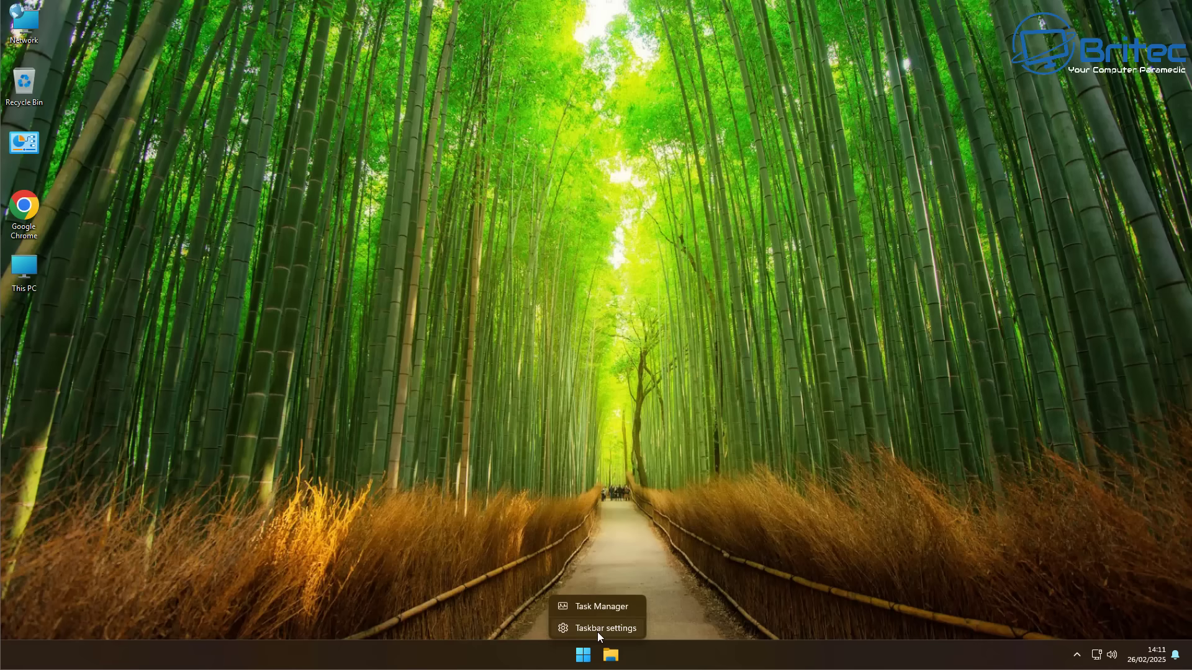
# Set Taskbar alignment to Left under Taskbar behaviours, then close Settings.
pyautogui.click(597, 628)
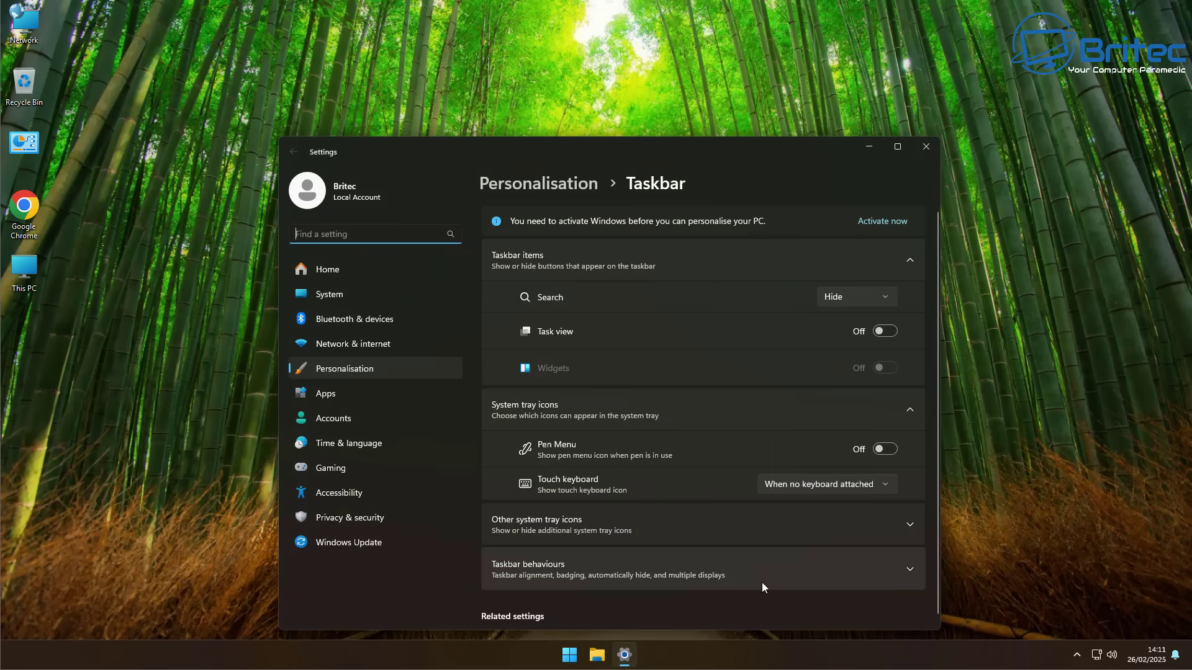
pyautogui.click(917, 571)
pyautogui.scroll(-3, 874, 568)
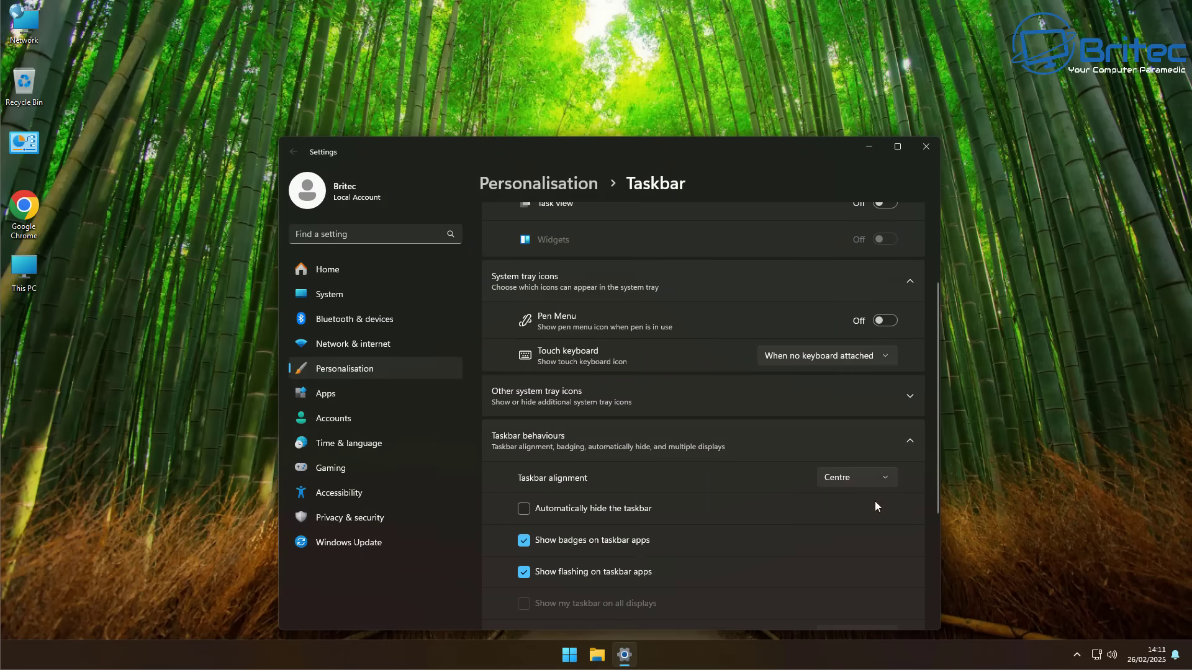
pyautogui.click(884, 481)
pyautogui.click(835, 455)
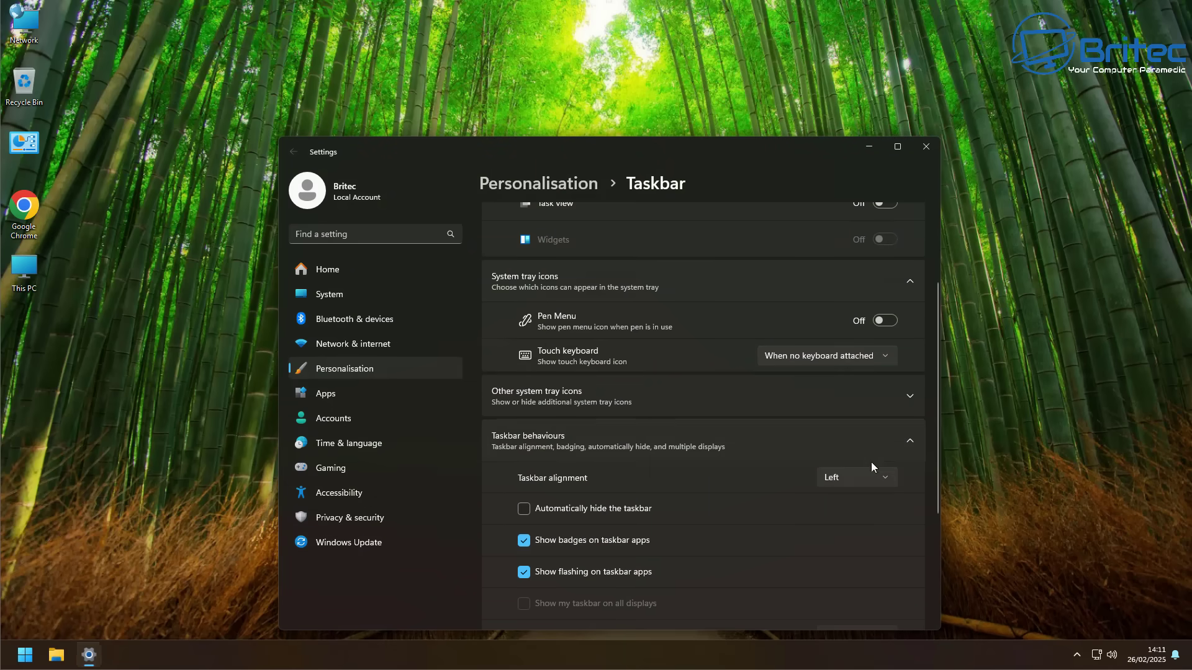
pyautogui.click(926, 147)
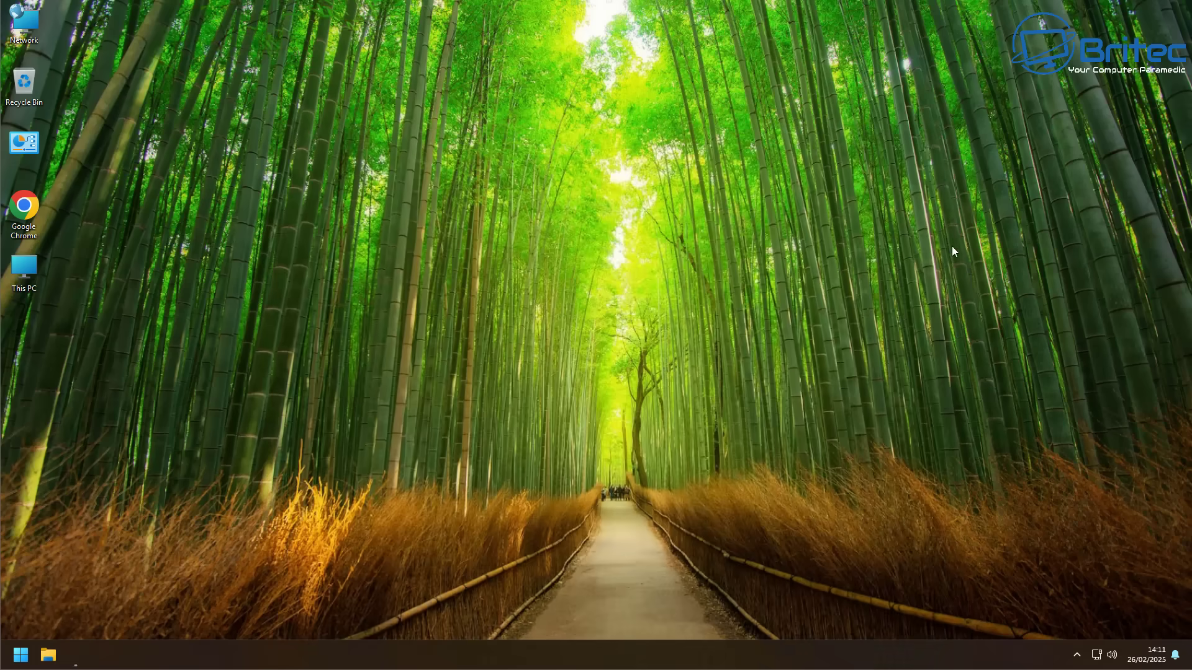
# Pin the Settings app from the Start menu to the taskbar.
pyautogui.click(21, 655)
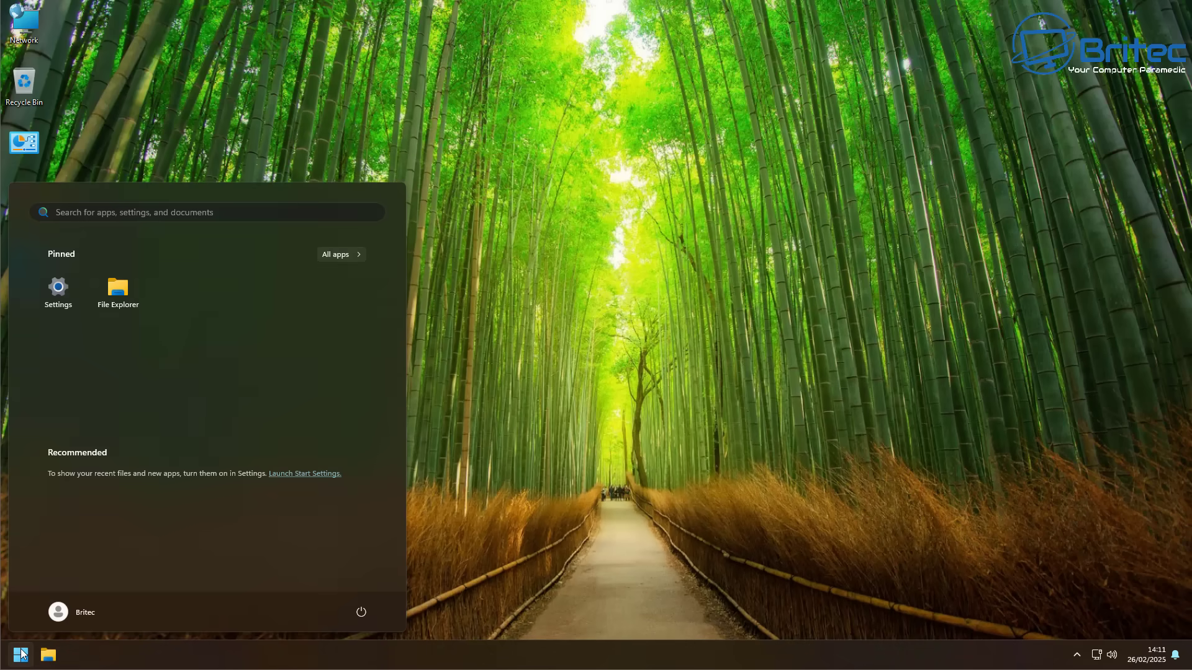
pyautogui.click(22, 655)
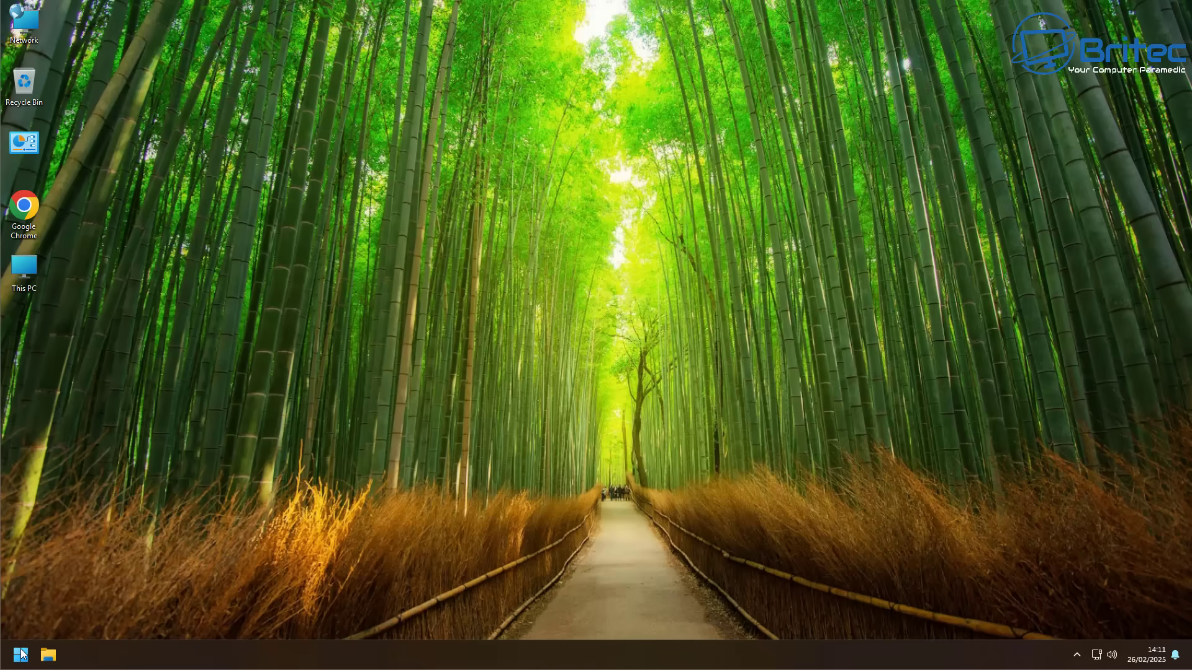
pyautogui.click(22, 655)
pyautogui.rightClick(54, 290)
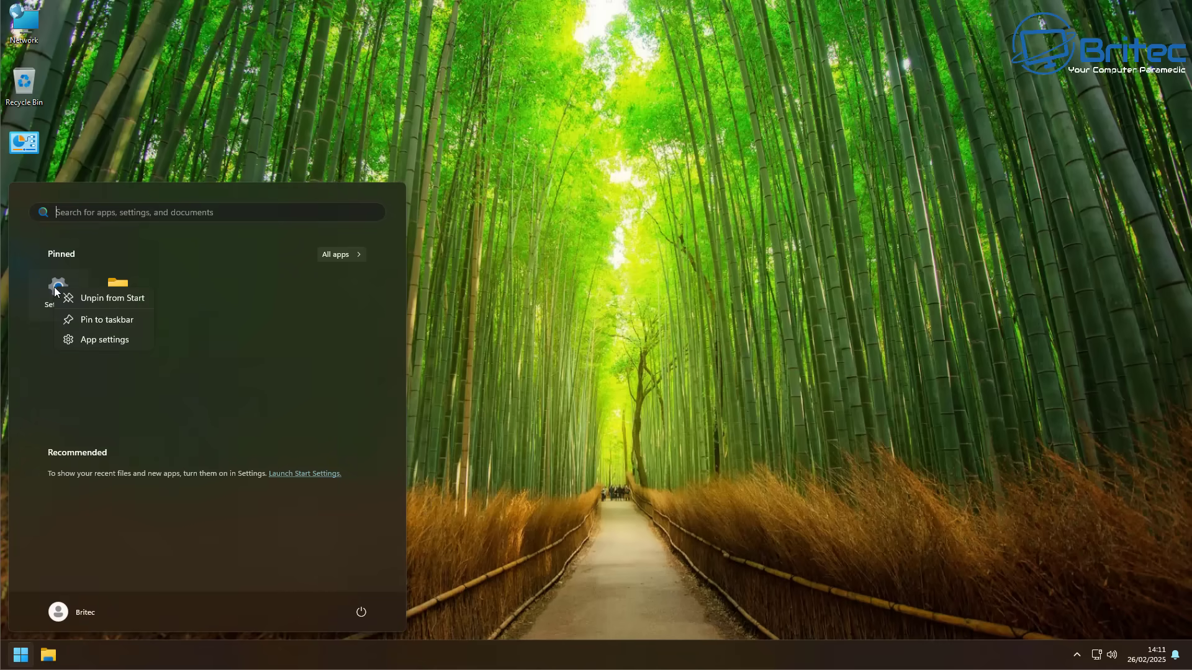
pyautogui.click(114, 319)
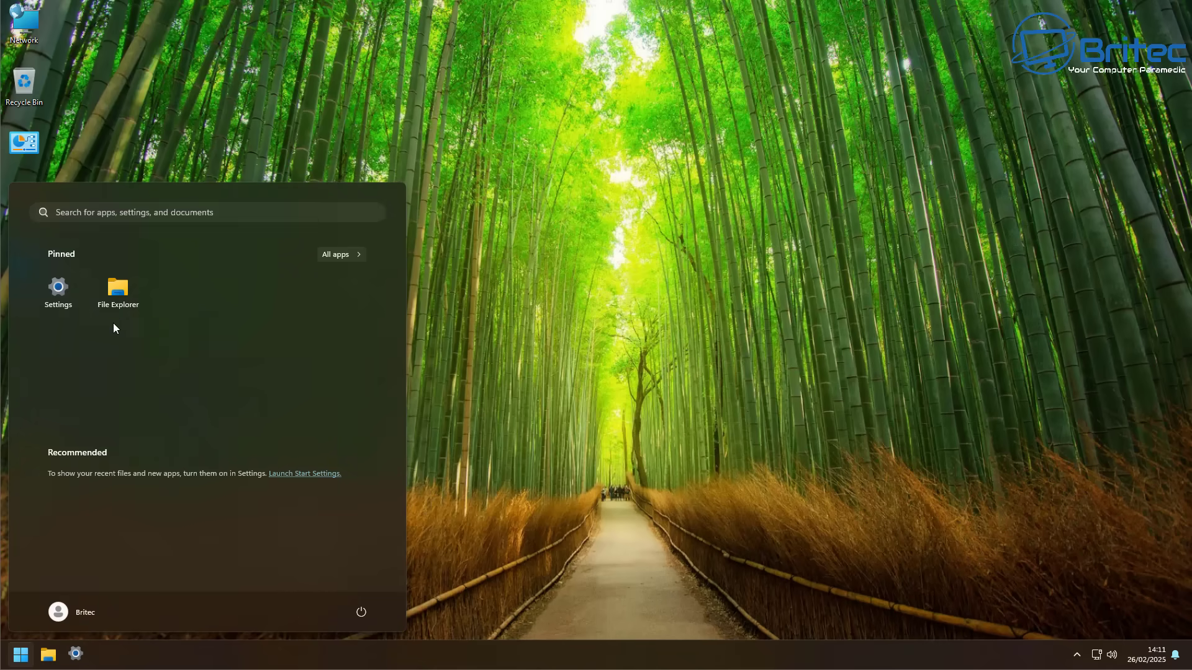
pyautogui.click(606, 405)
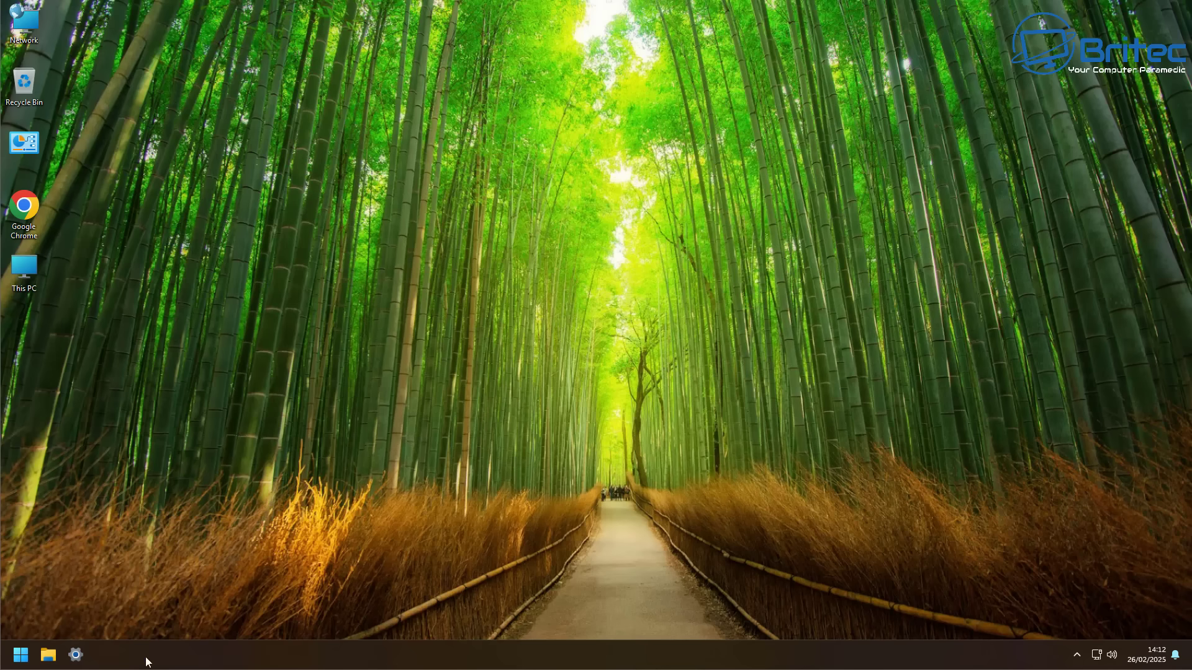
# Open the Start menu from the left-aligned Start button, showing Settings and File Explorer pinned.
pyautogui.click(20, 655)
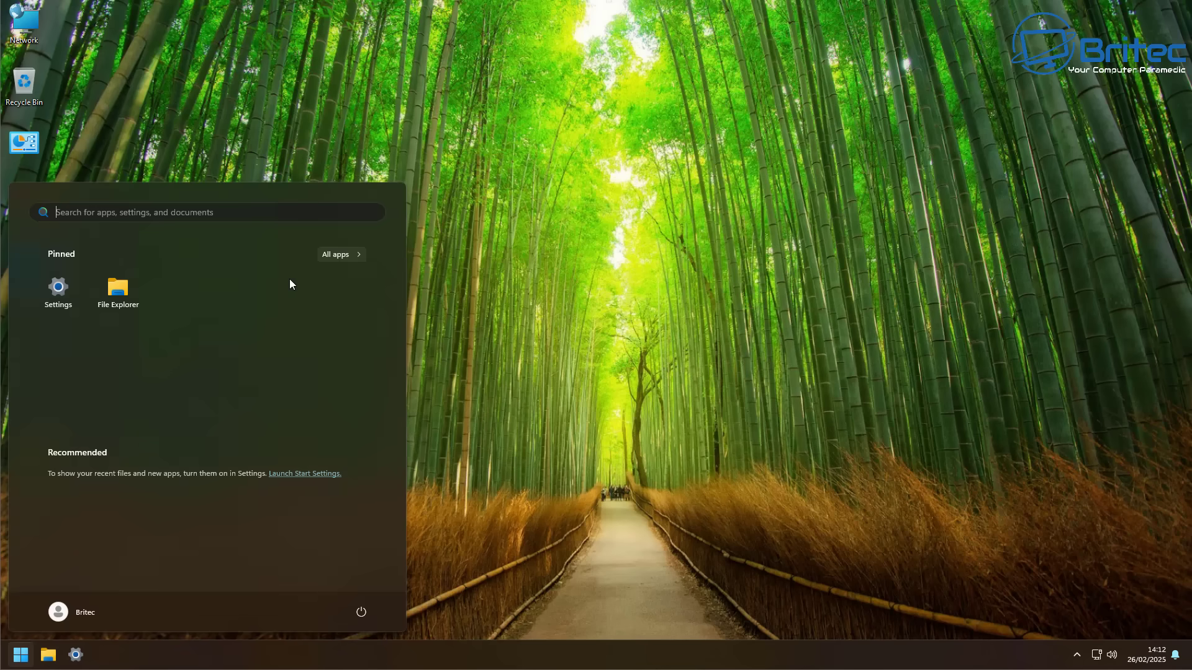